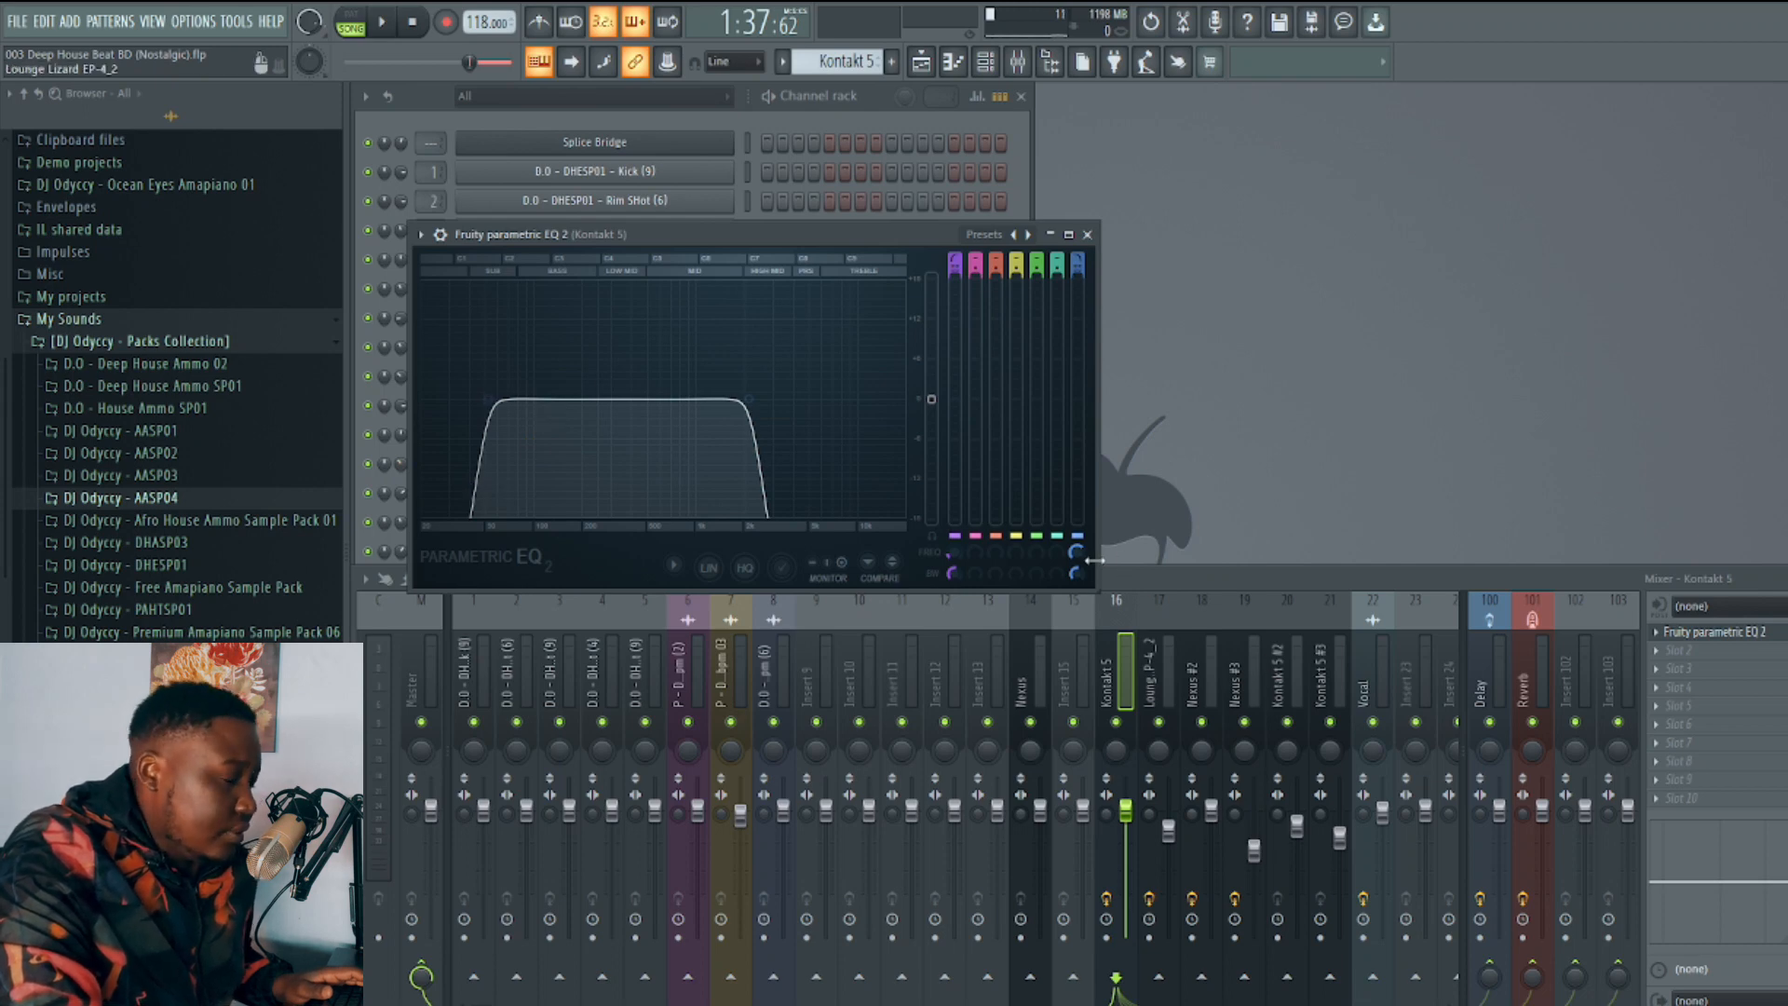
Audition Kontakt 5 with the EQ low-pass opened to 20000 Hz, and set the band 7 cutoff to 2885 Hz.
drag(1078, 551, 1078, 503)
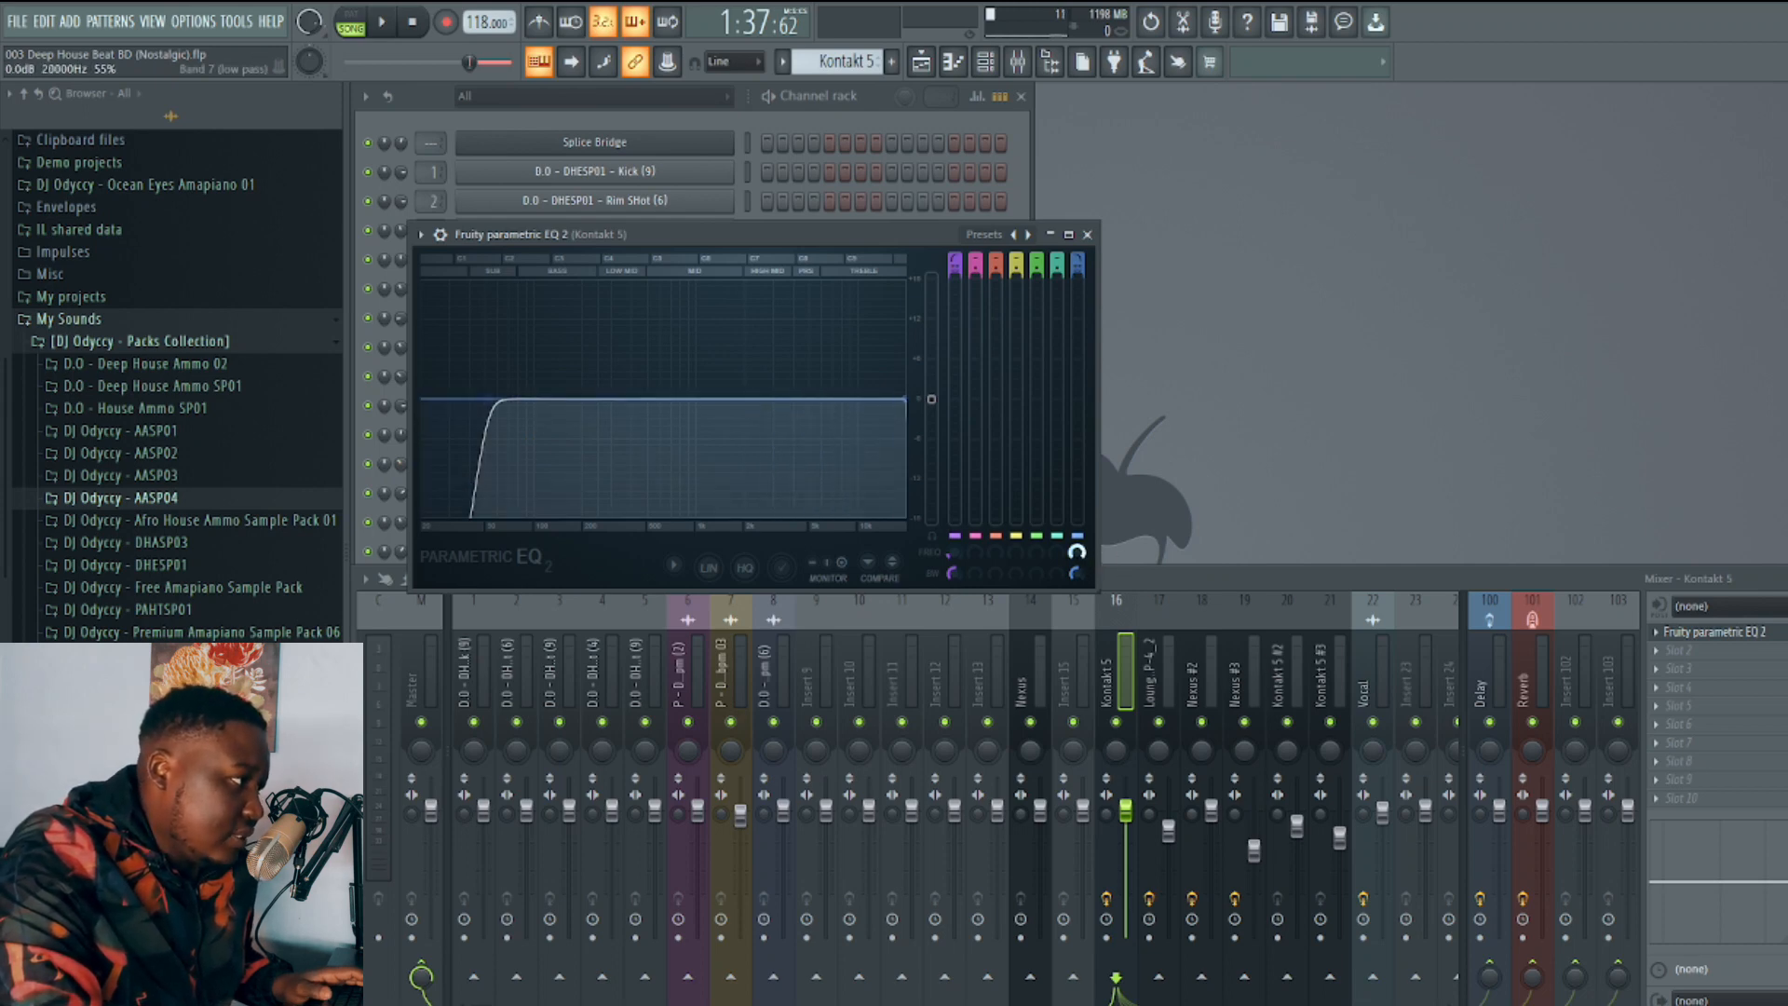
key(space)
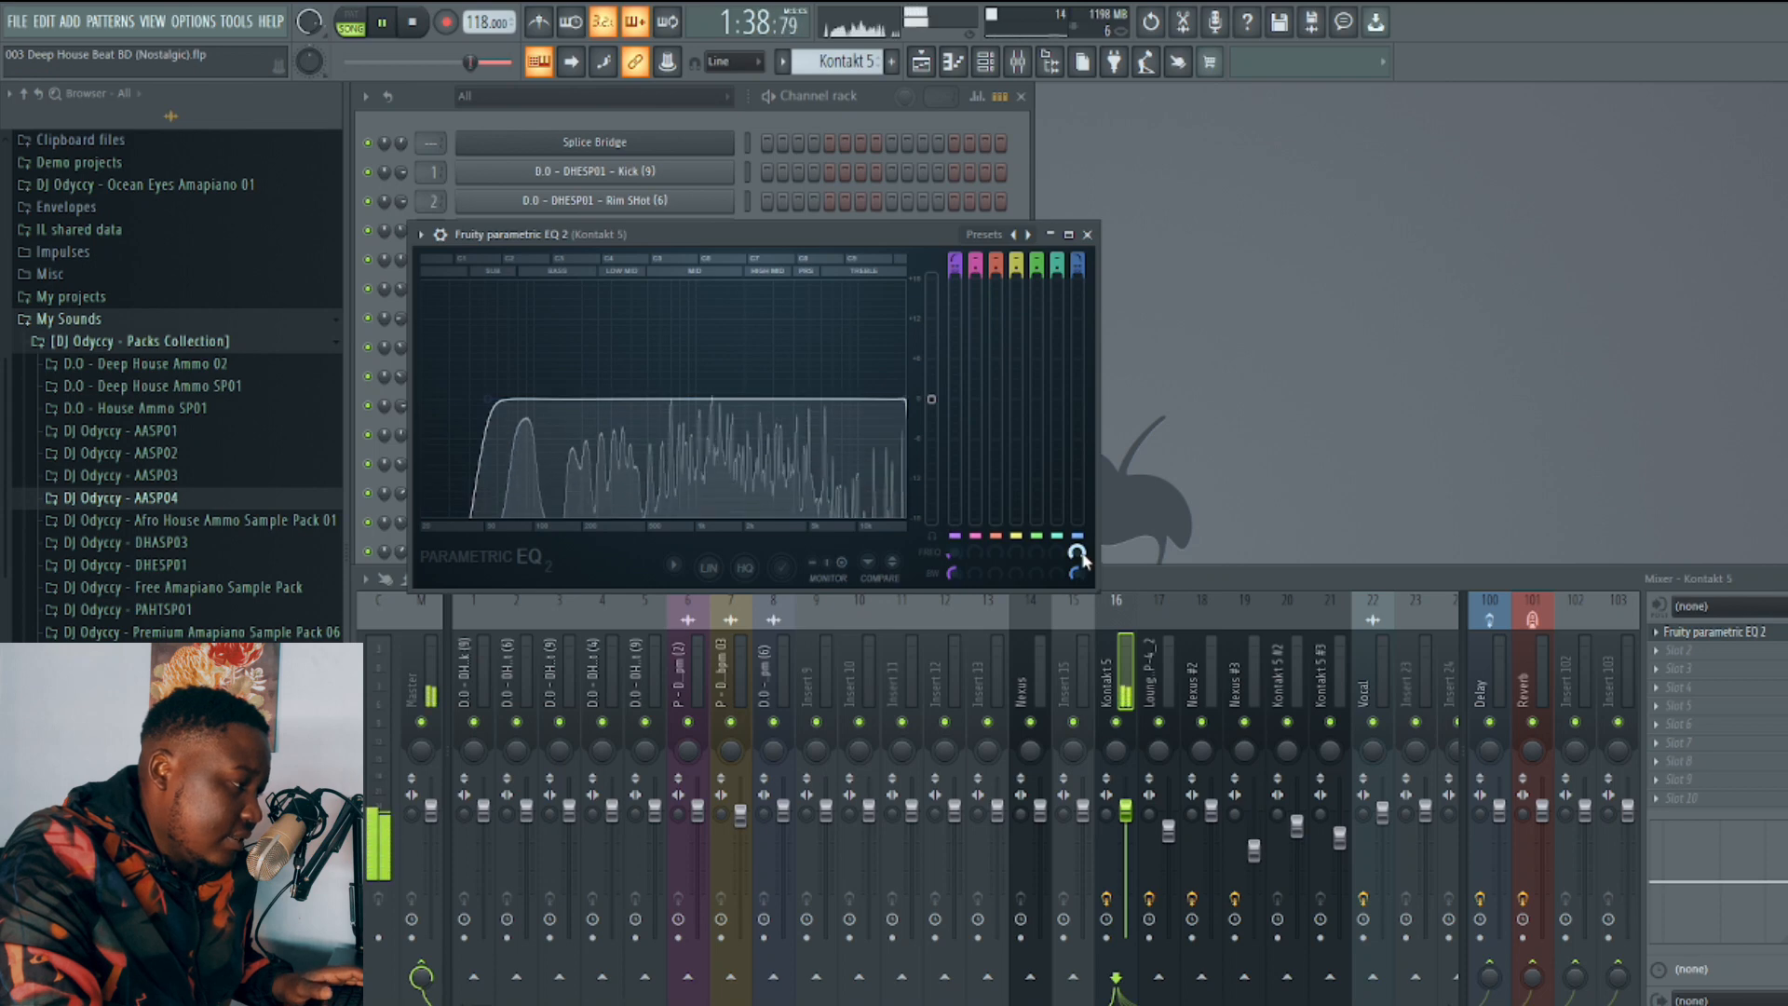
key(space)
drag(1081, 555, 1081, 605)
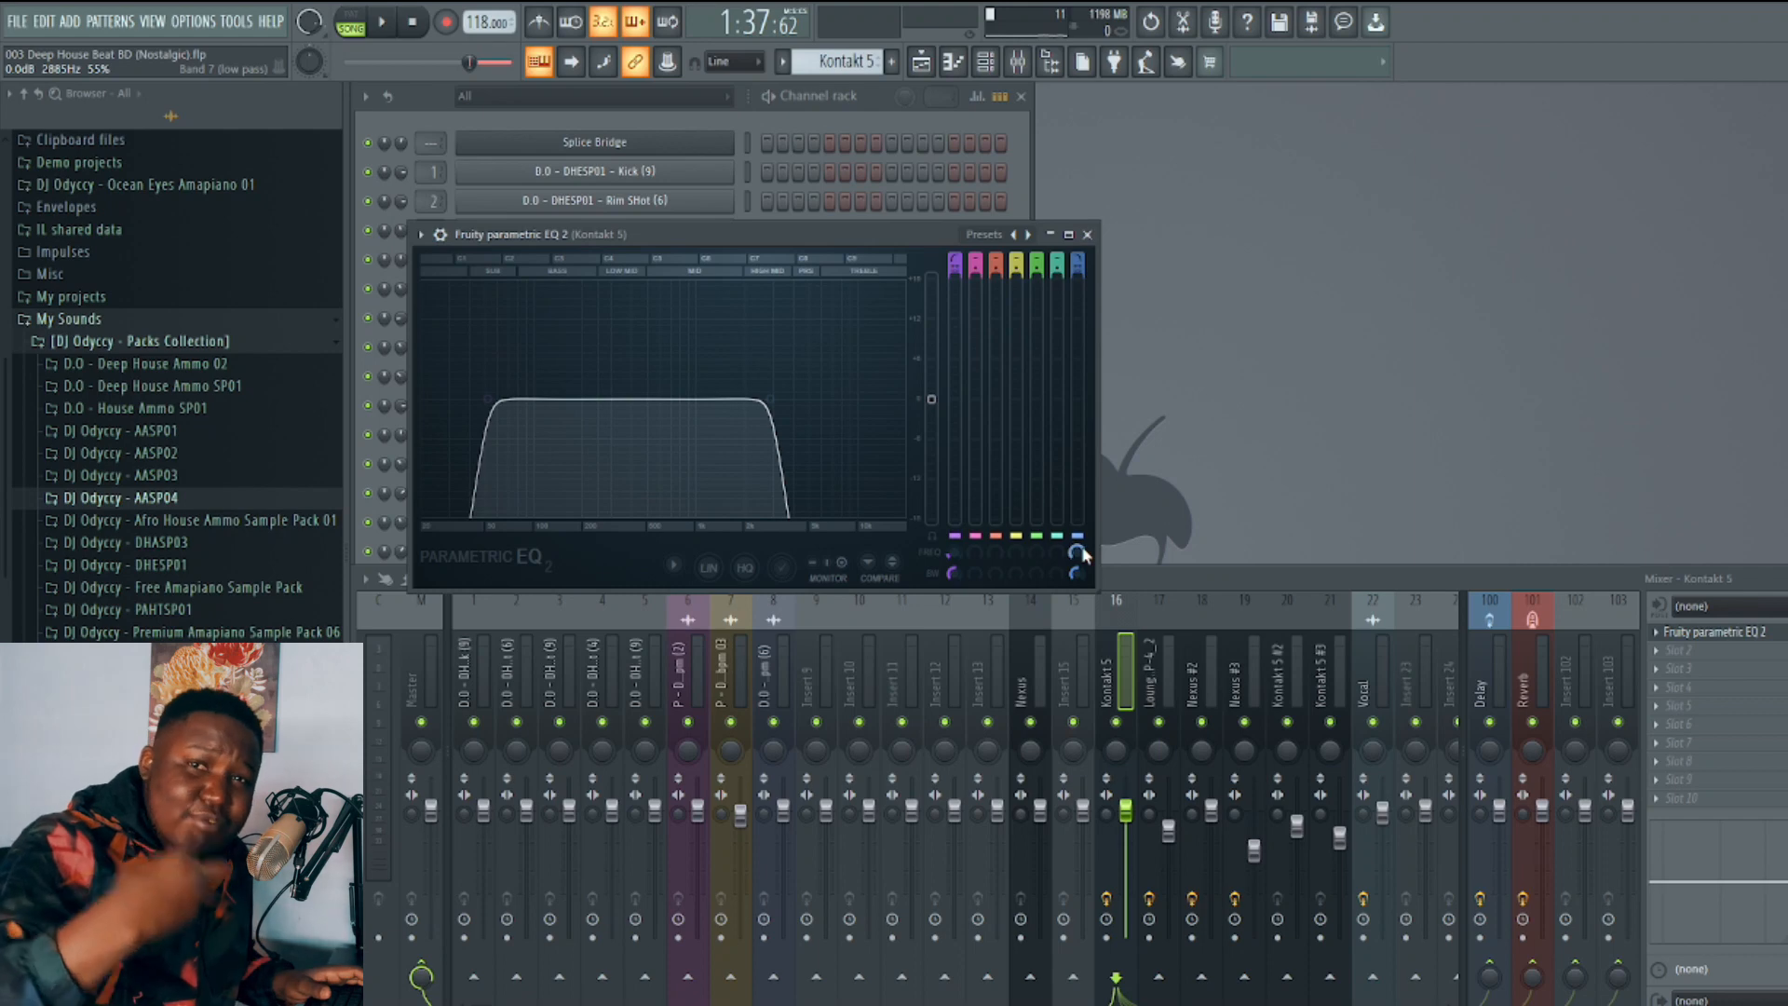
click(1086, 233)
Select the Lounge Lizard EP-4_2 pattern in the playlist and unmute Track 11.
click(934, 56)
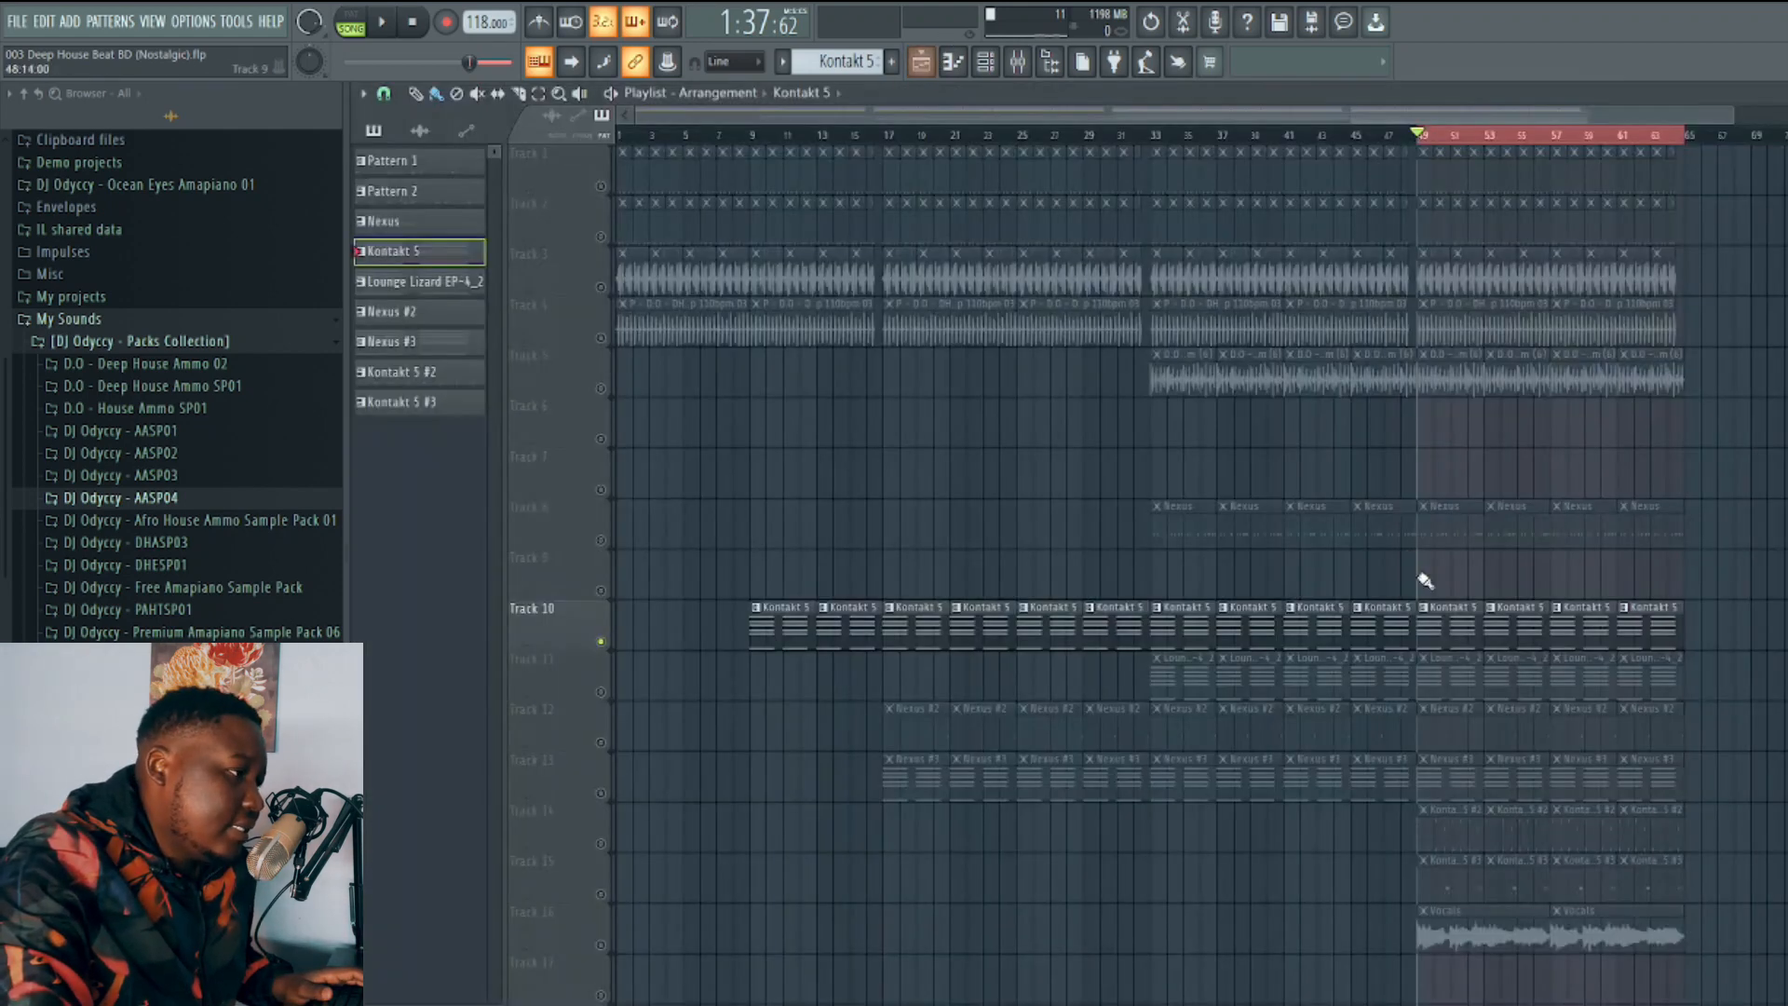
click(1449, 687)
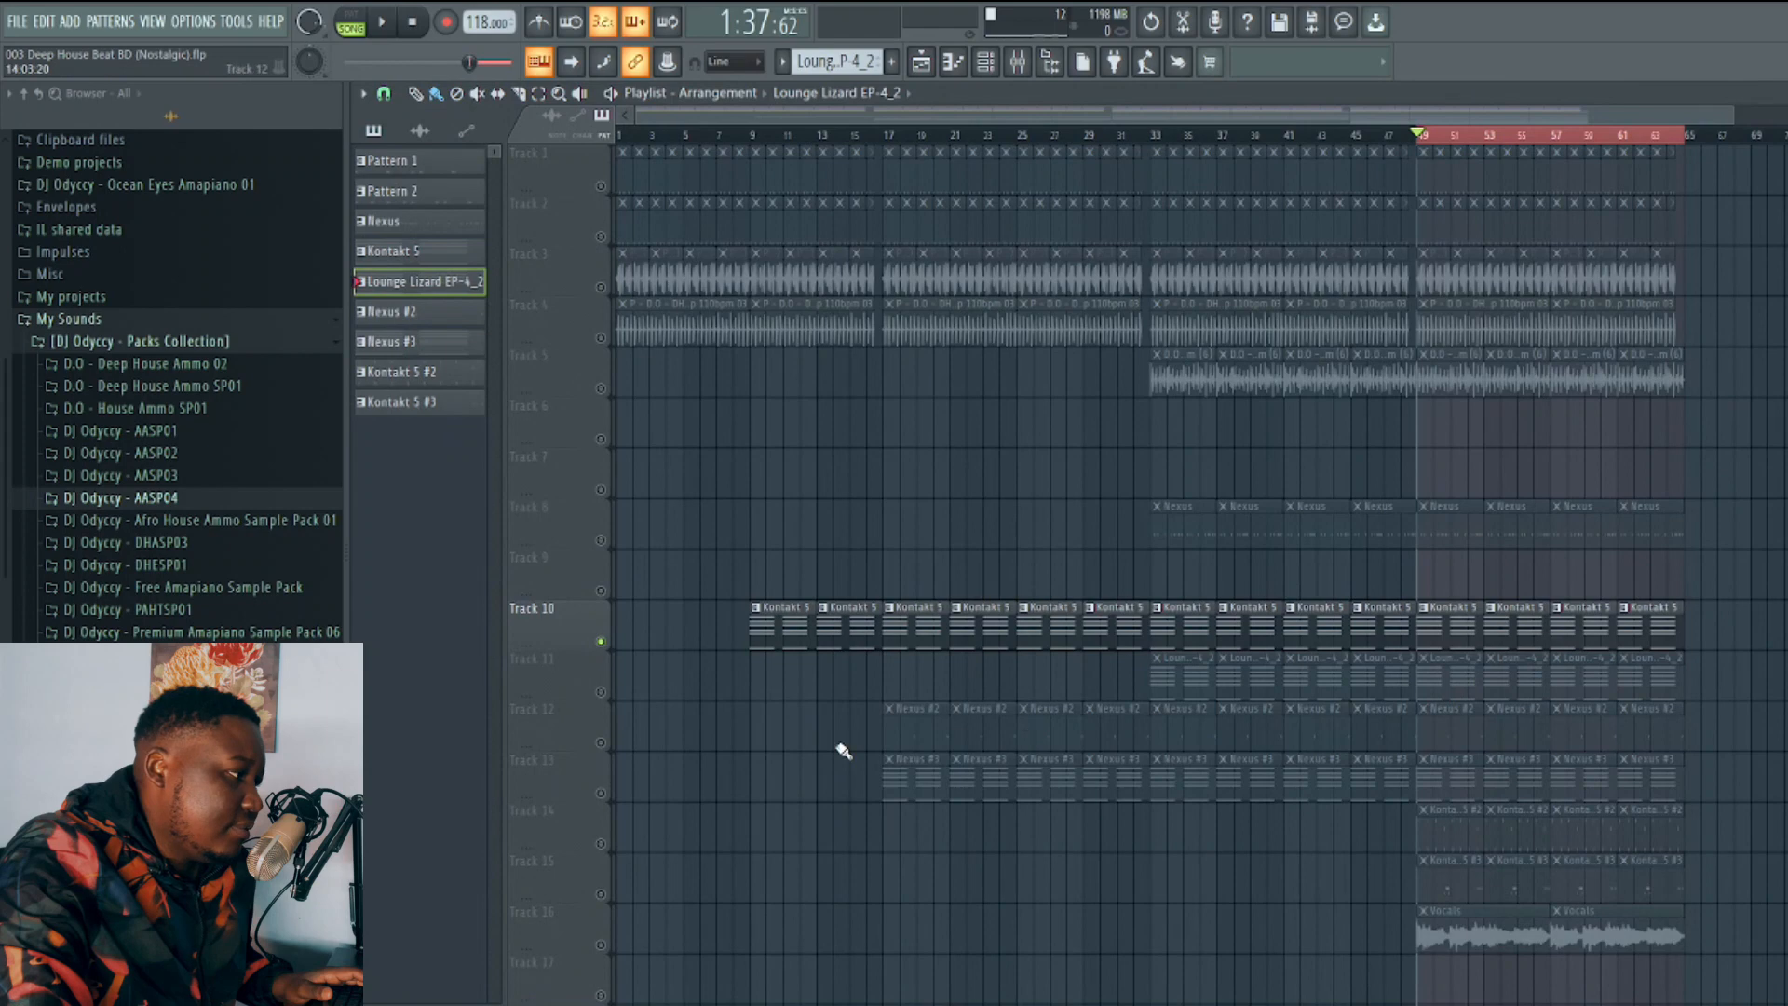
click(601, 693)
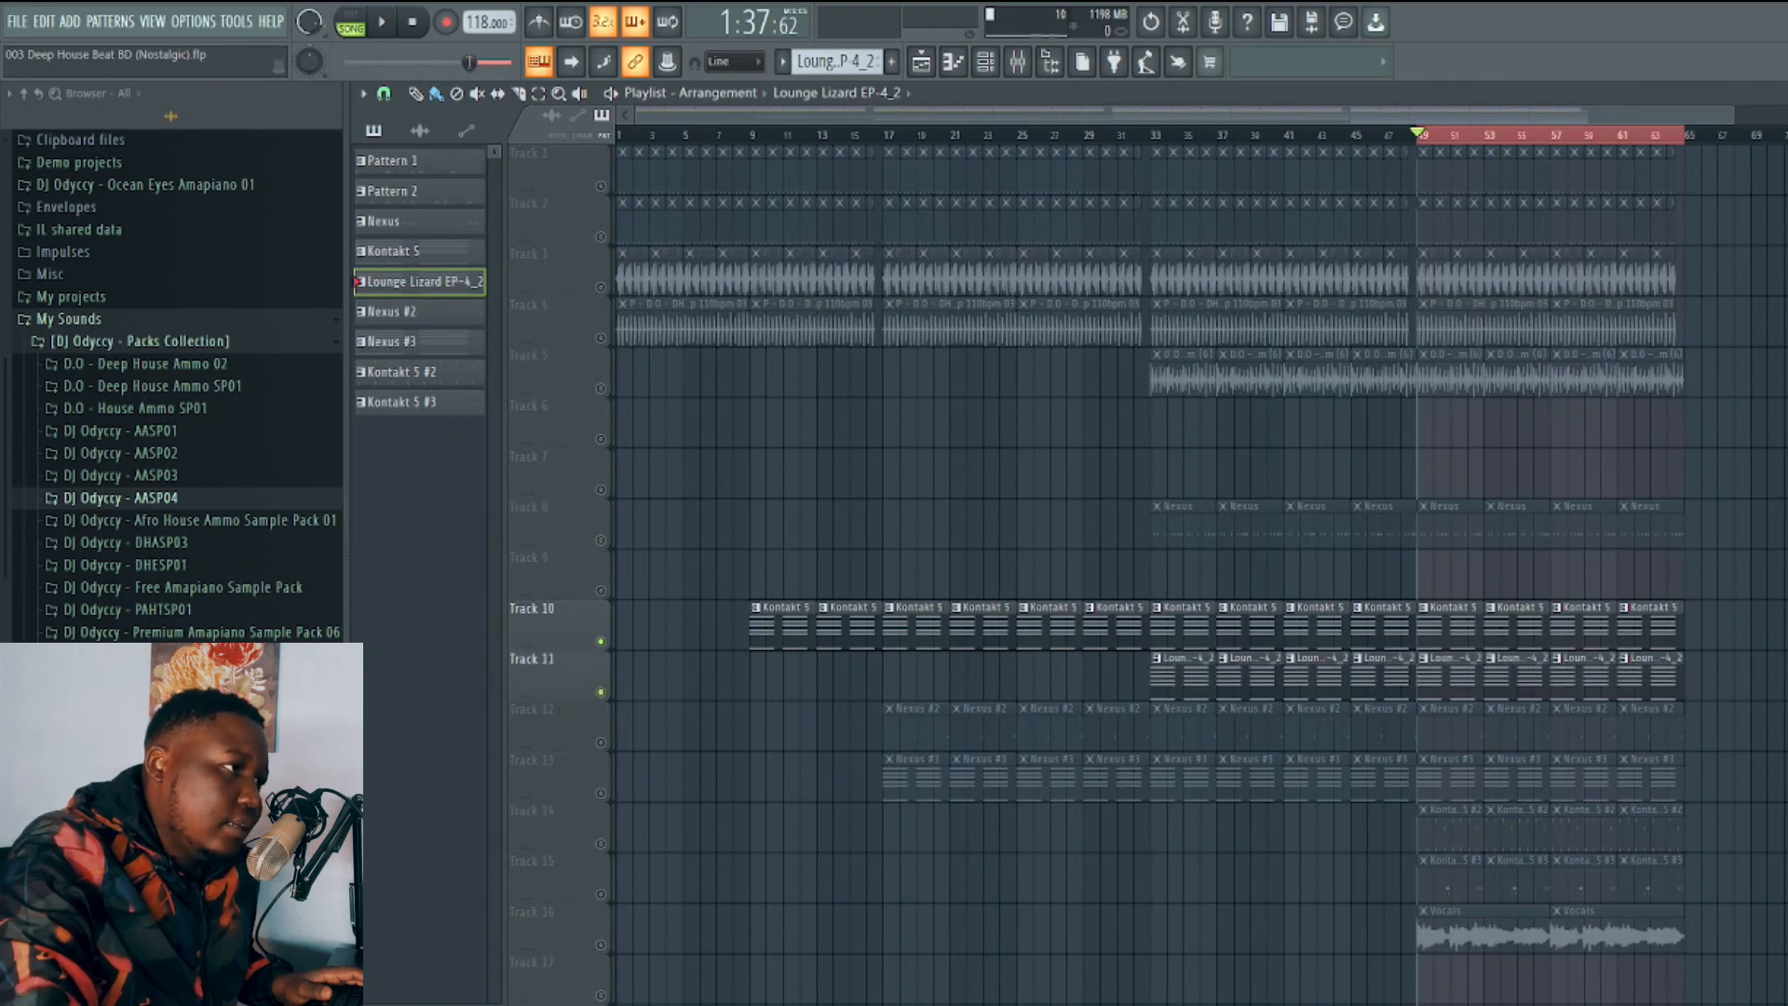
click(1781, 93)
Play back the Lounge Lizard EP-4_2 chords in the piano roll and inspect the EQ on its mixer track.
click(747, 468)
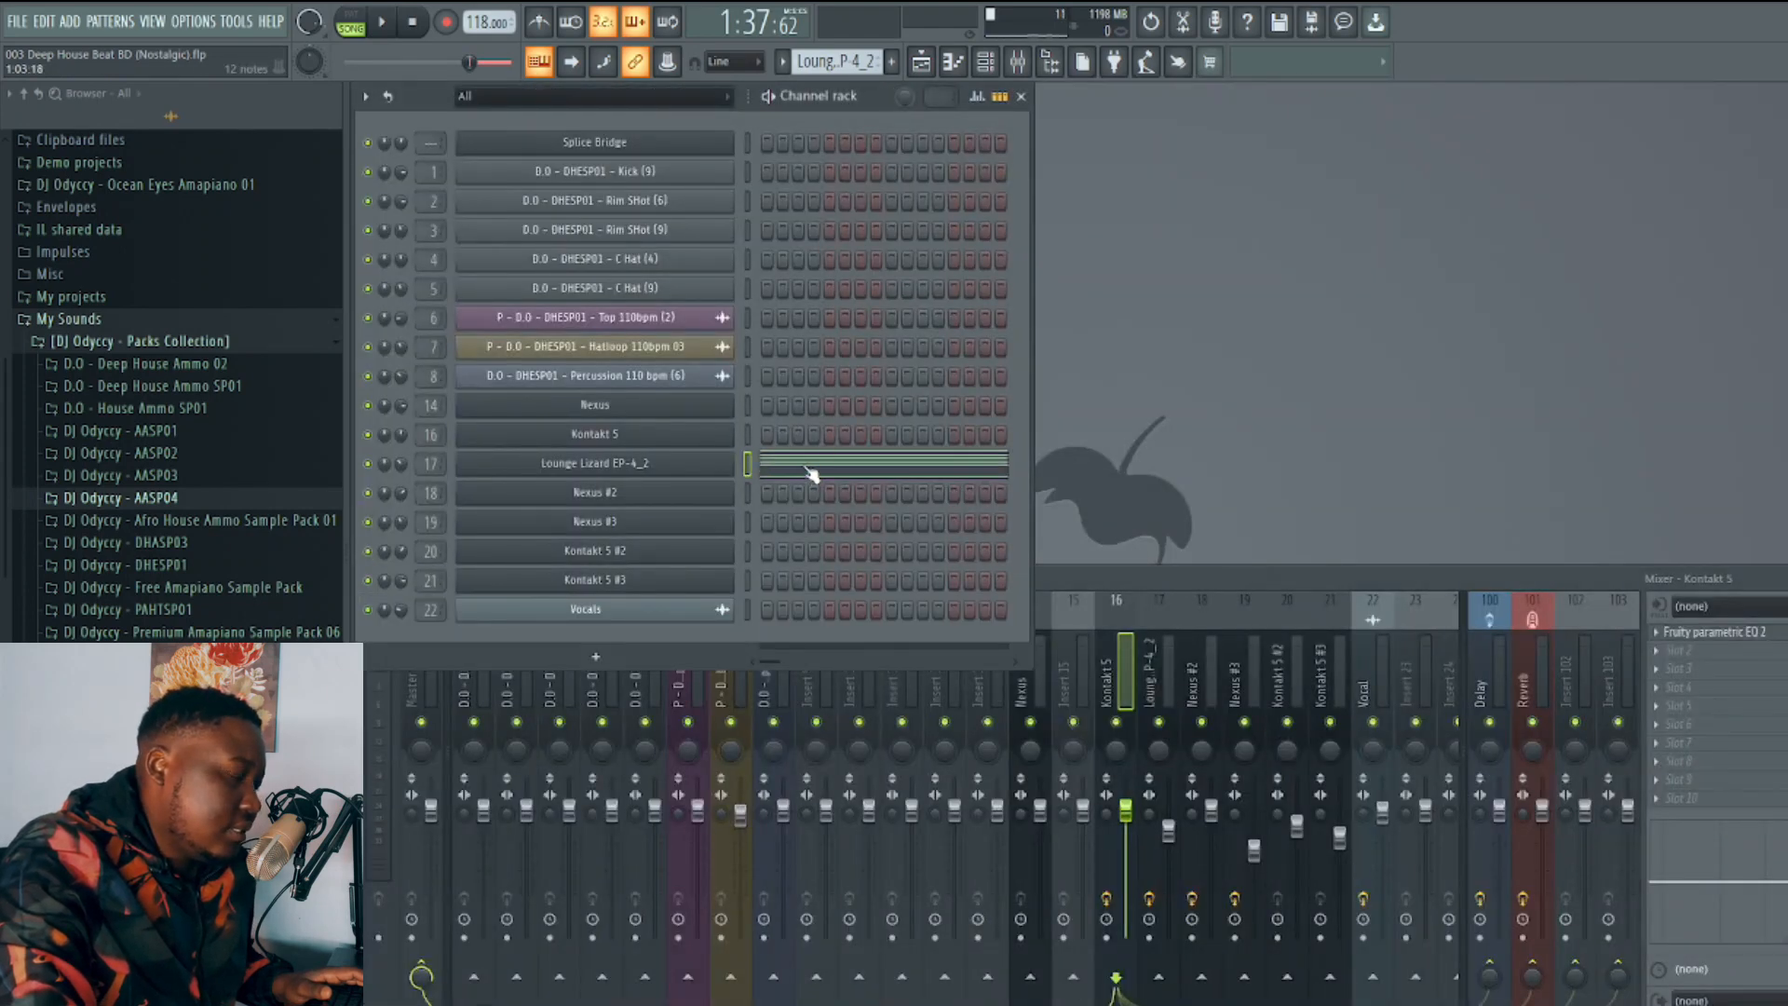
click(809, 473)
key(space)
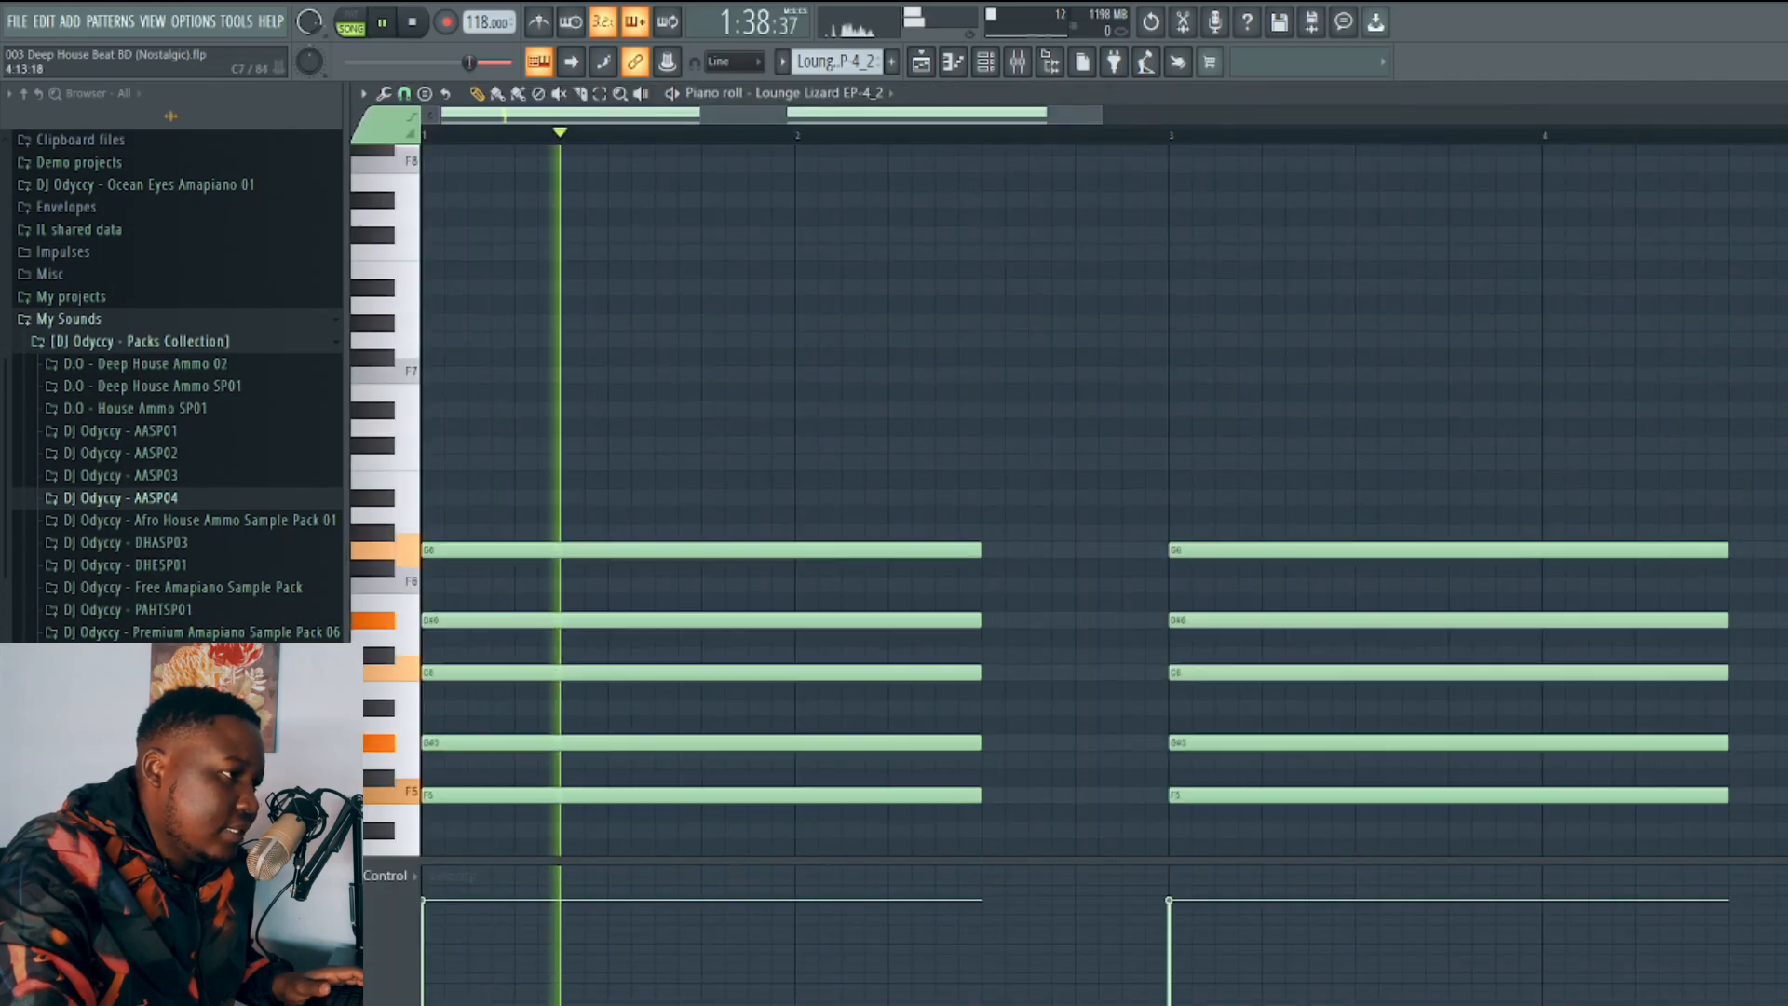
scroll(1099, 503, down, 4)
scroll(1784, 452, down, 1)
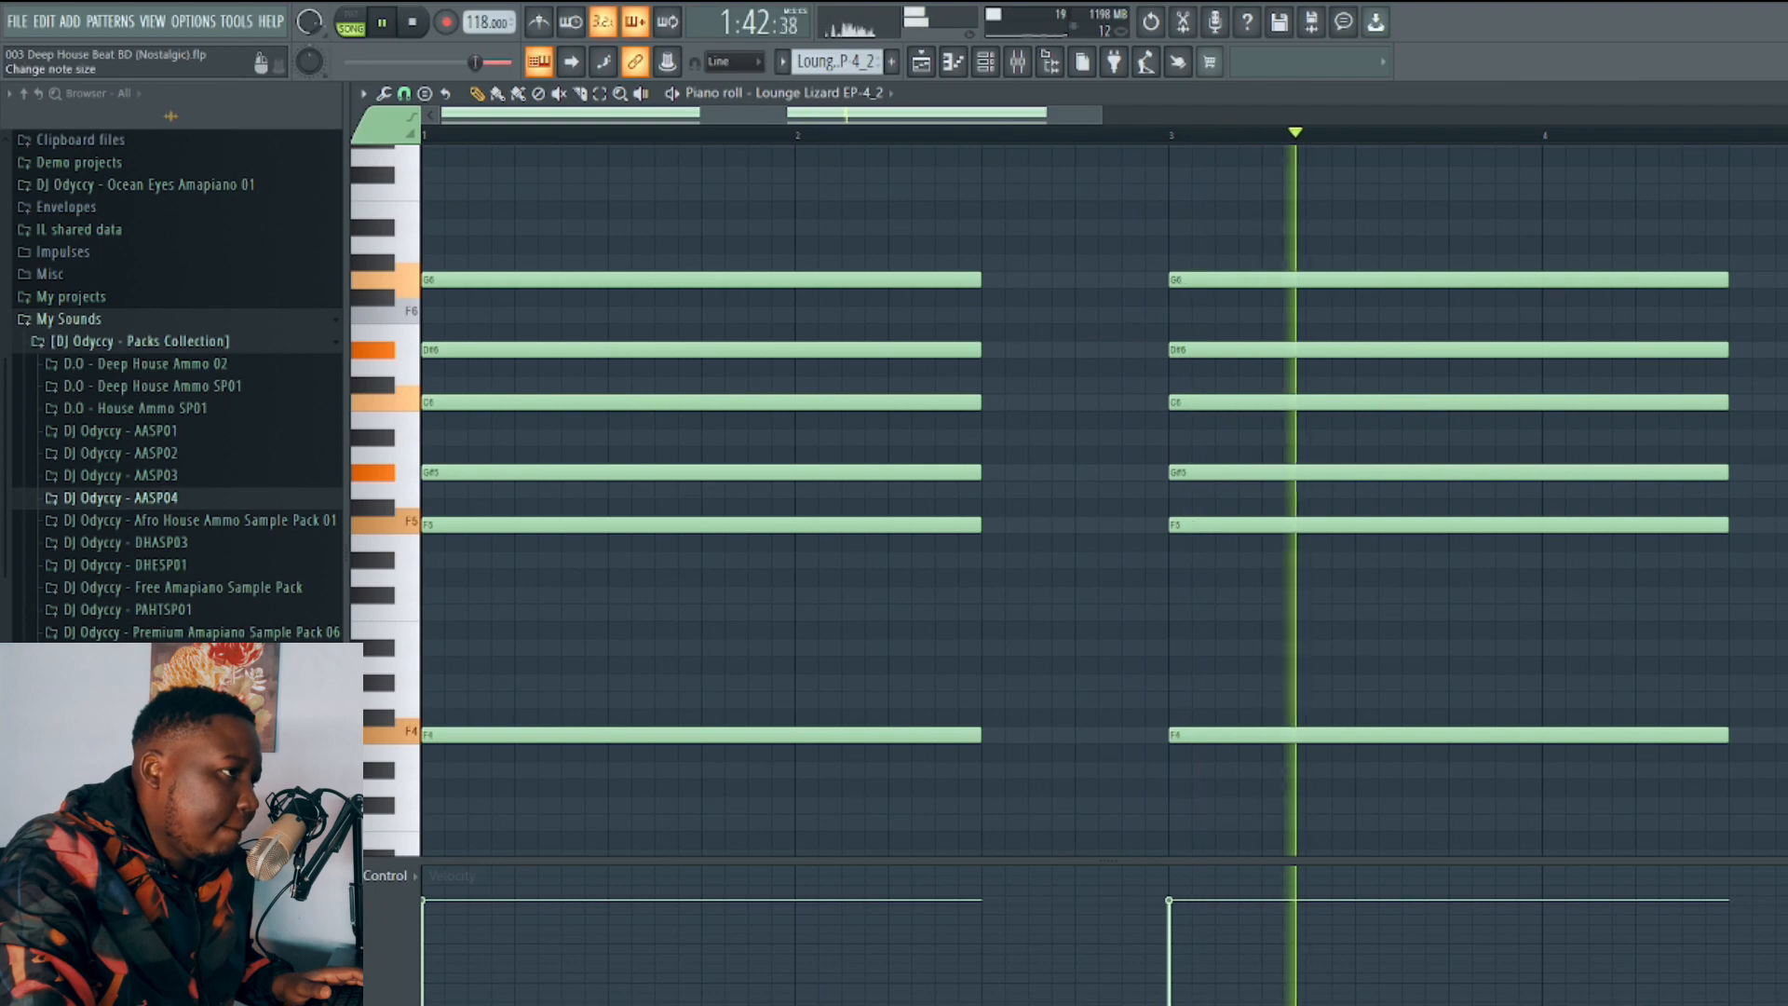
key(Escape)
key(space)
click(1758, 637)
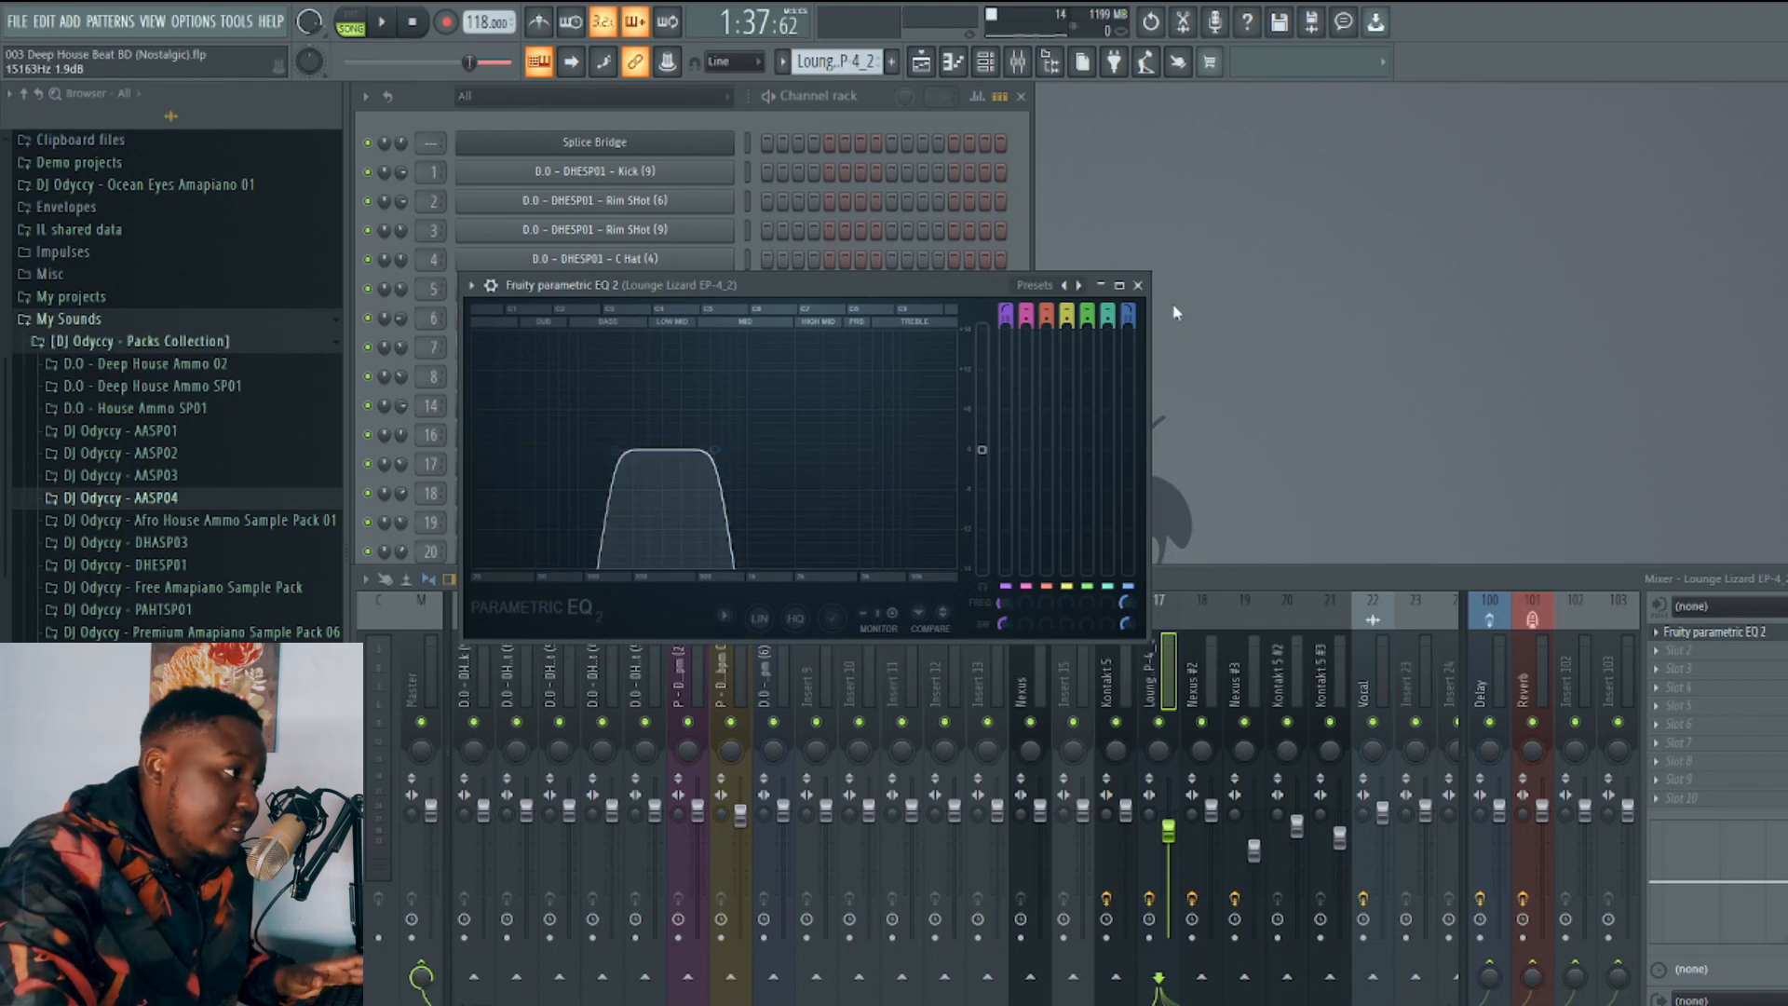
click(1137, 285)
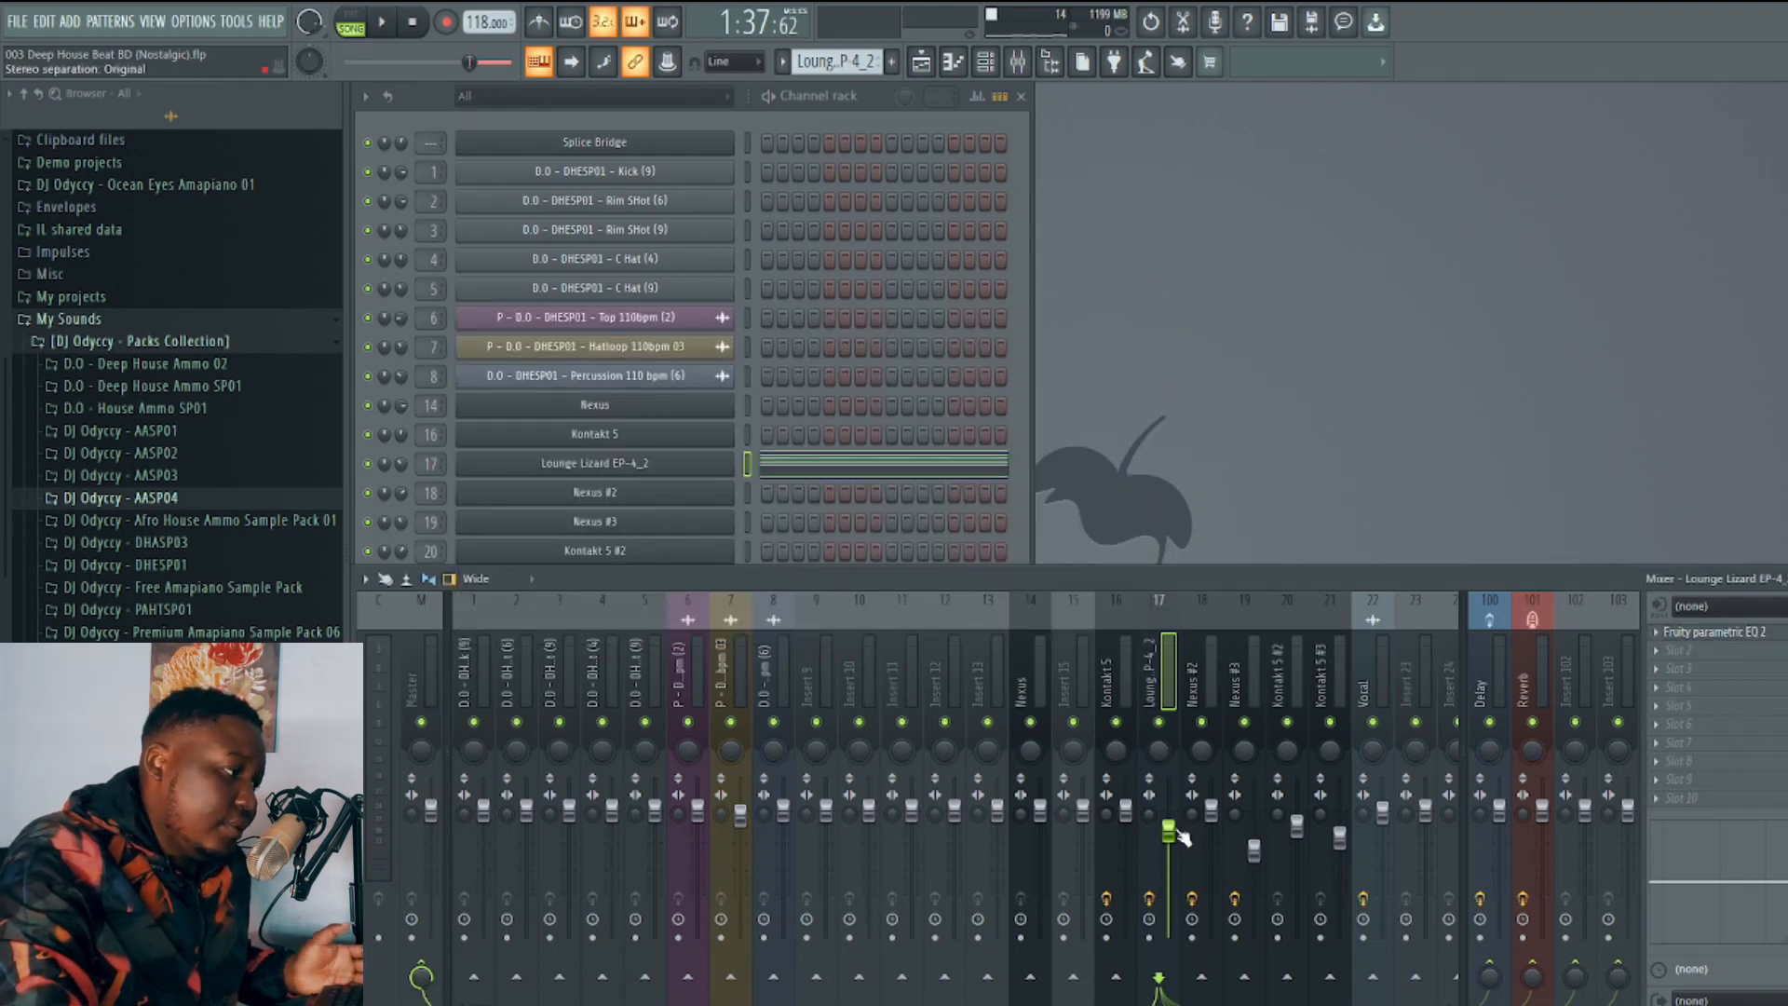
Unmute Track 12 in the playlist and select the Nexus #2 pattern.
key(F5)
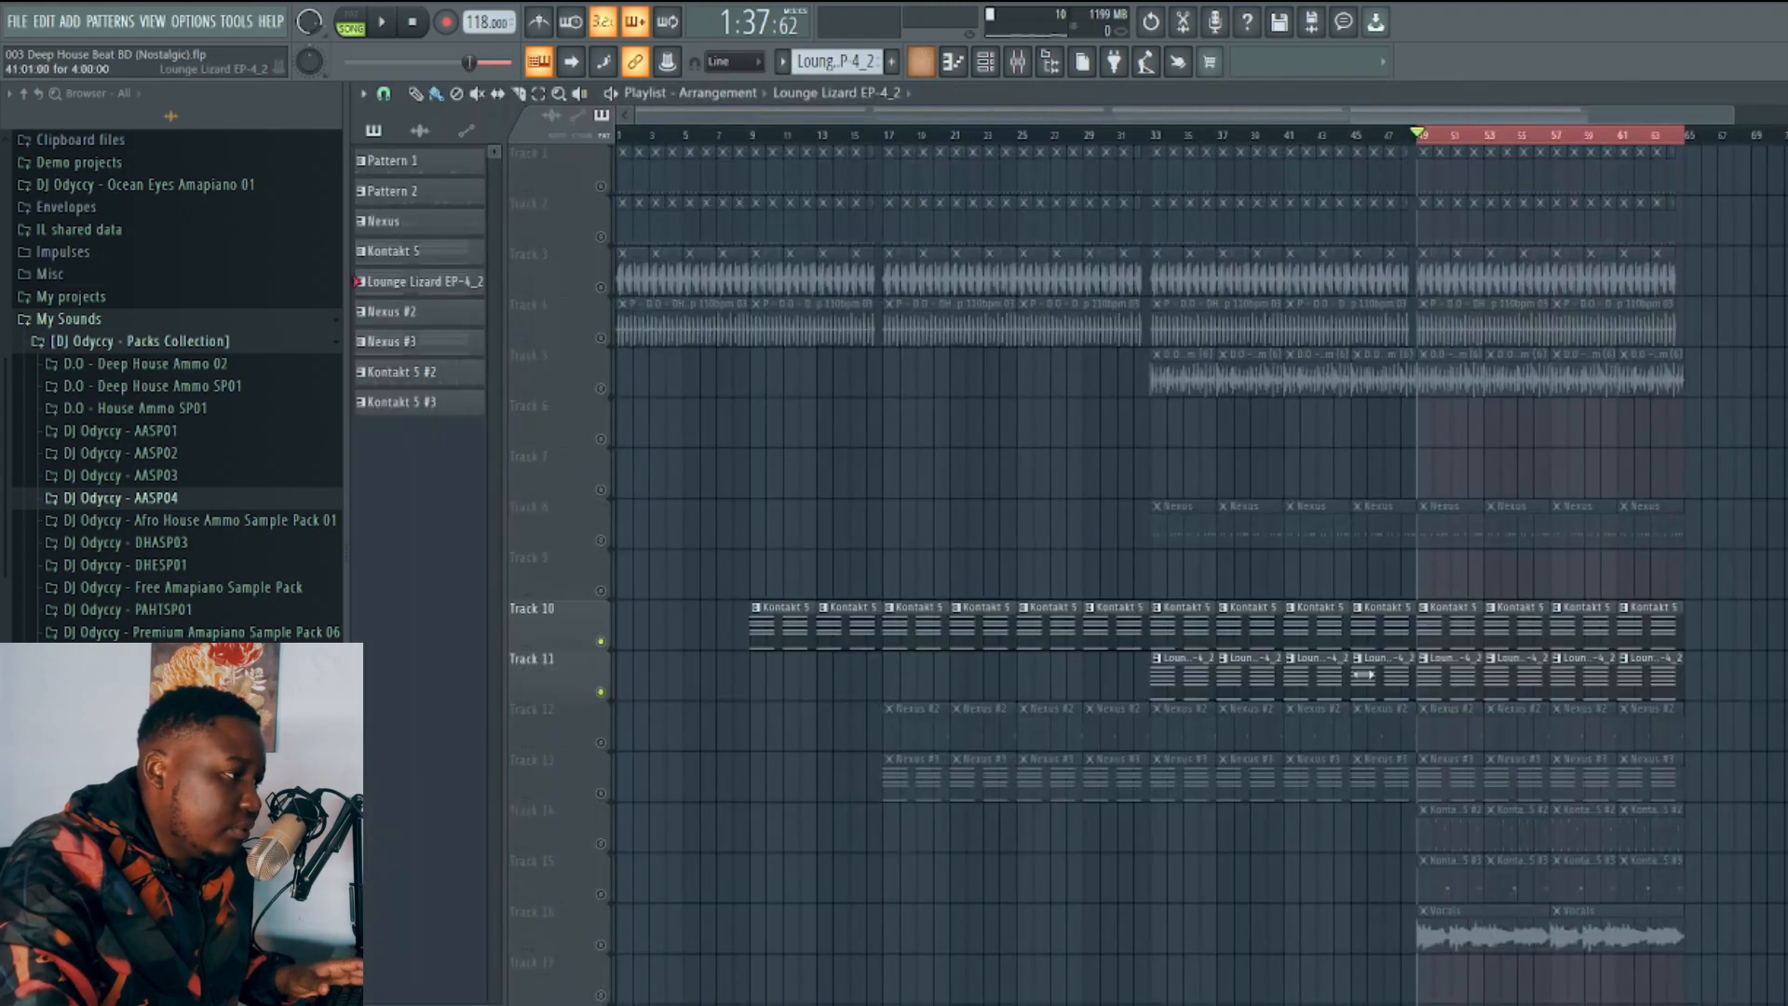
click(600, 743)
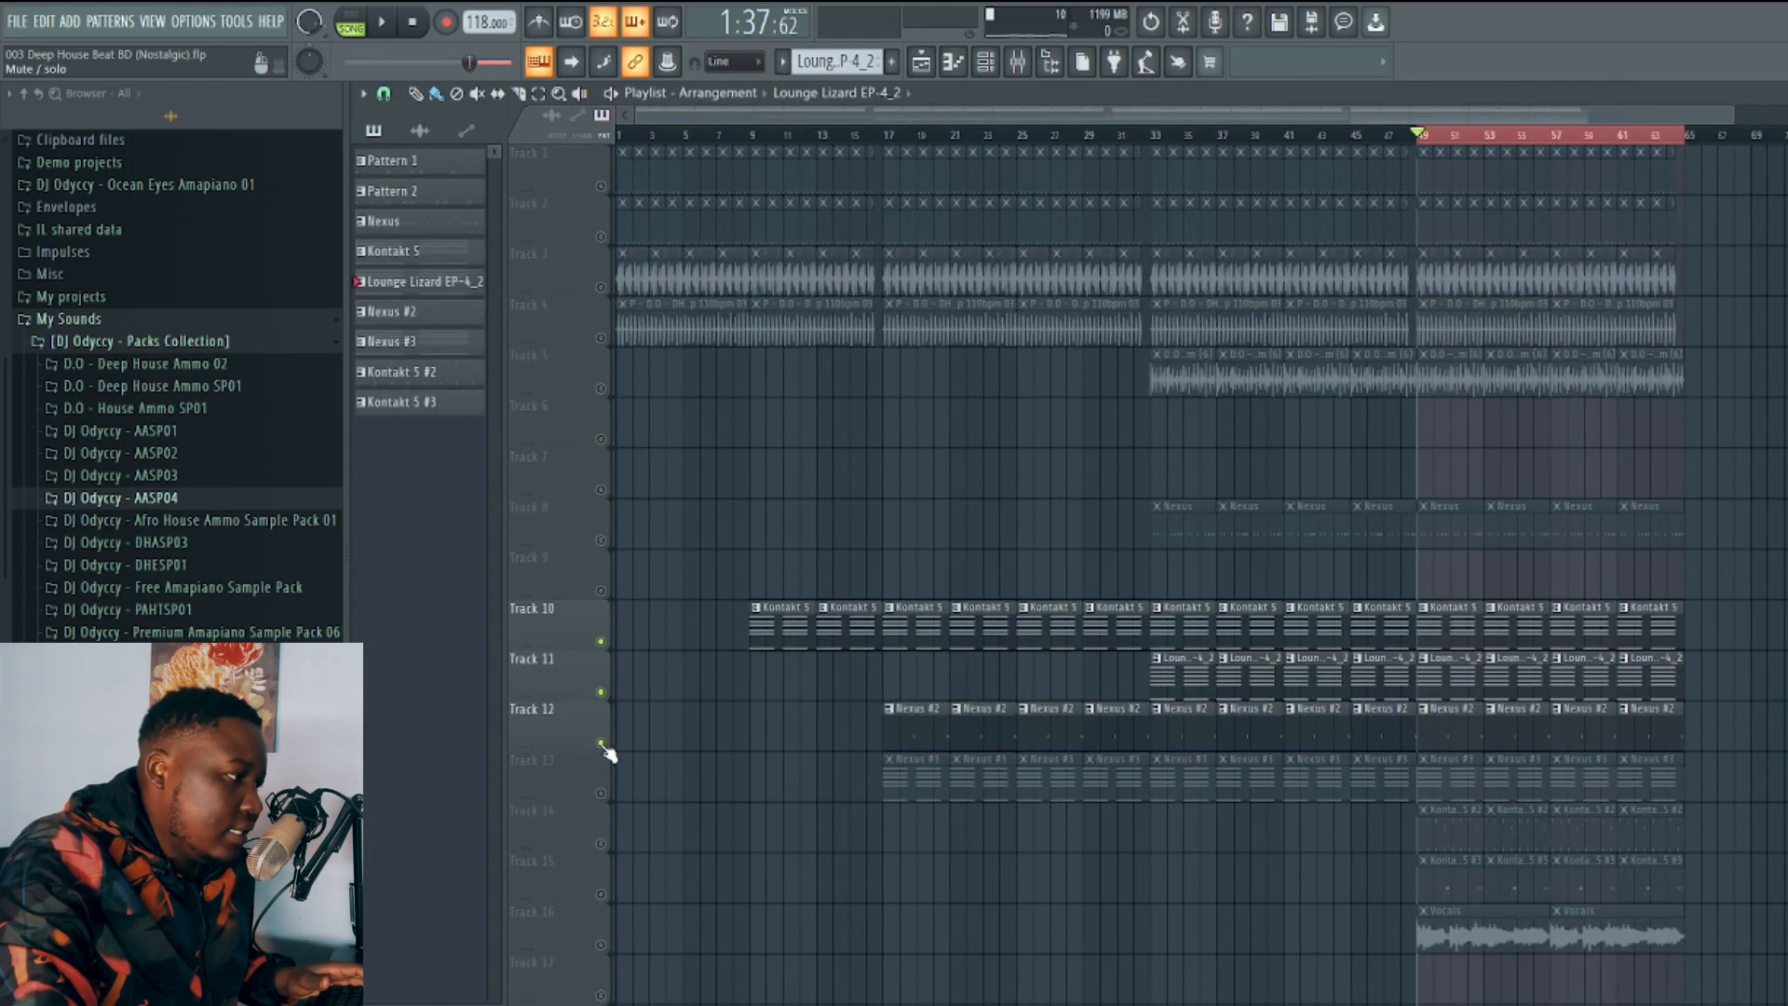
click(1439, 736)
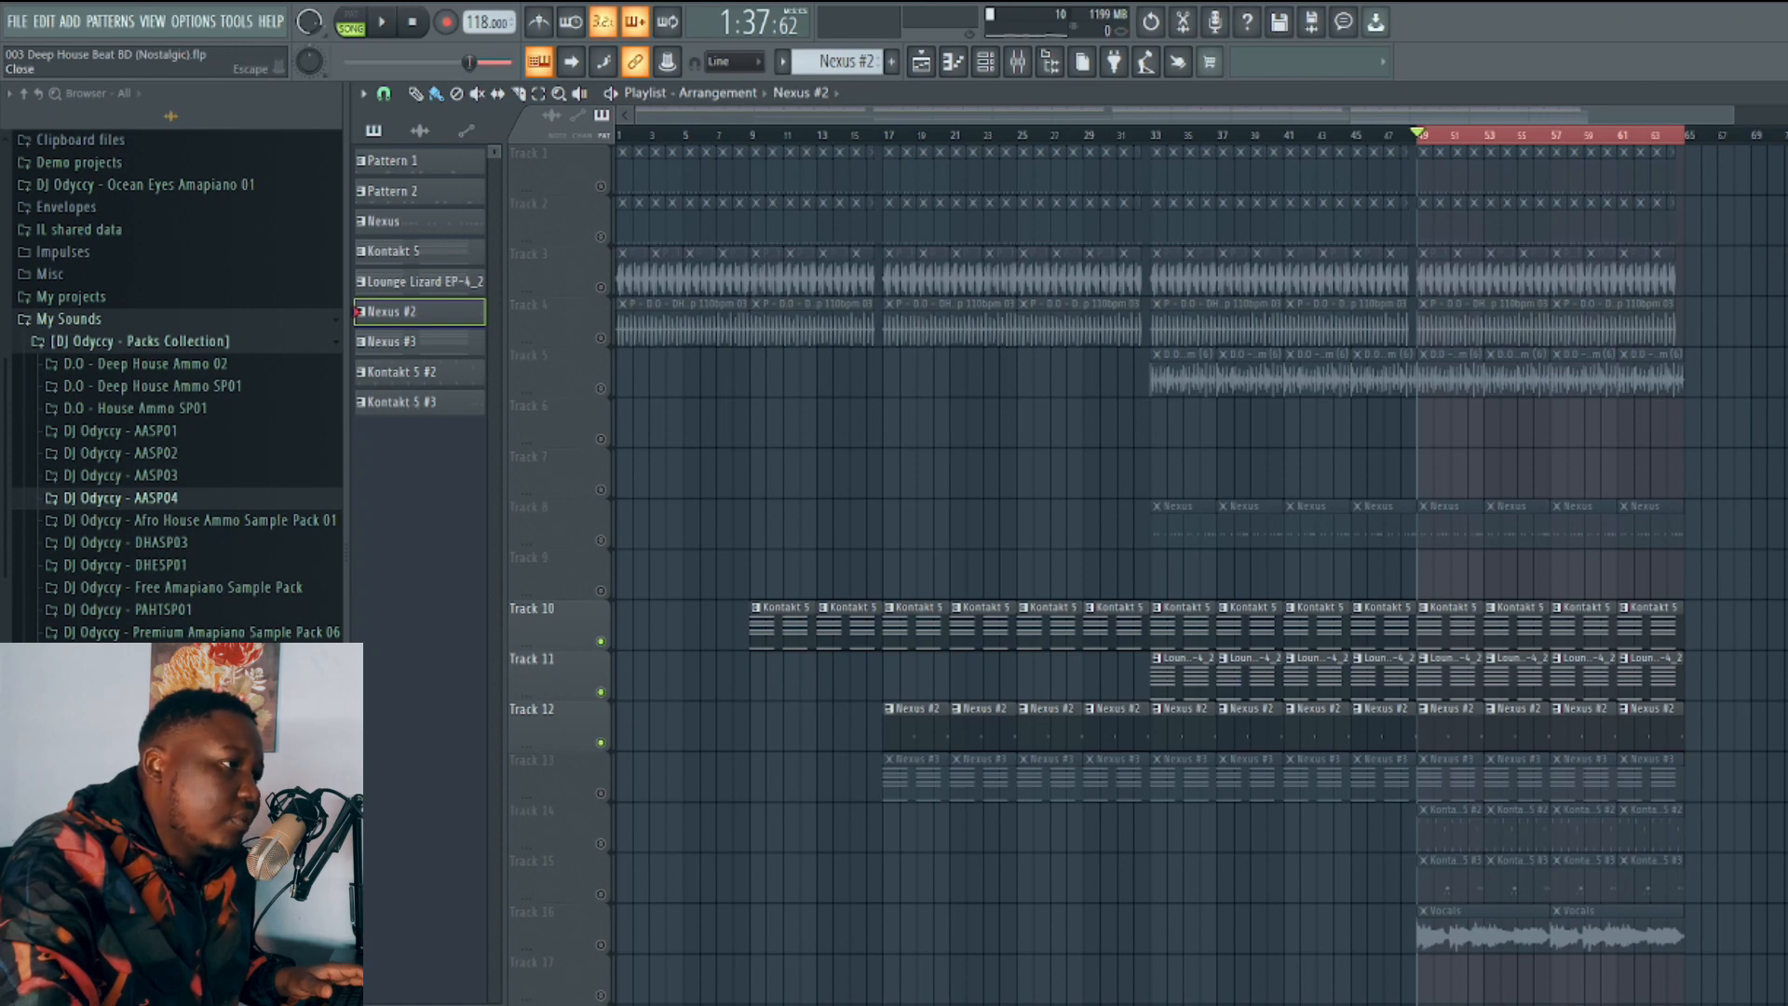
click(1786, 94)
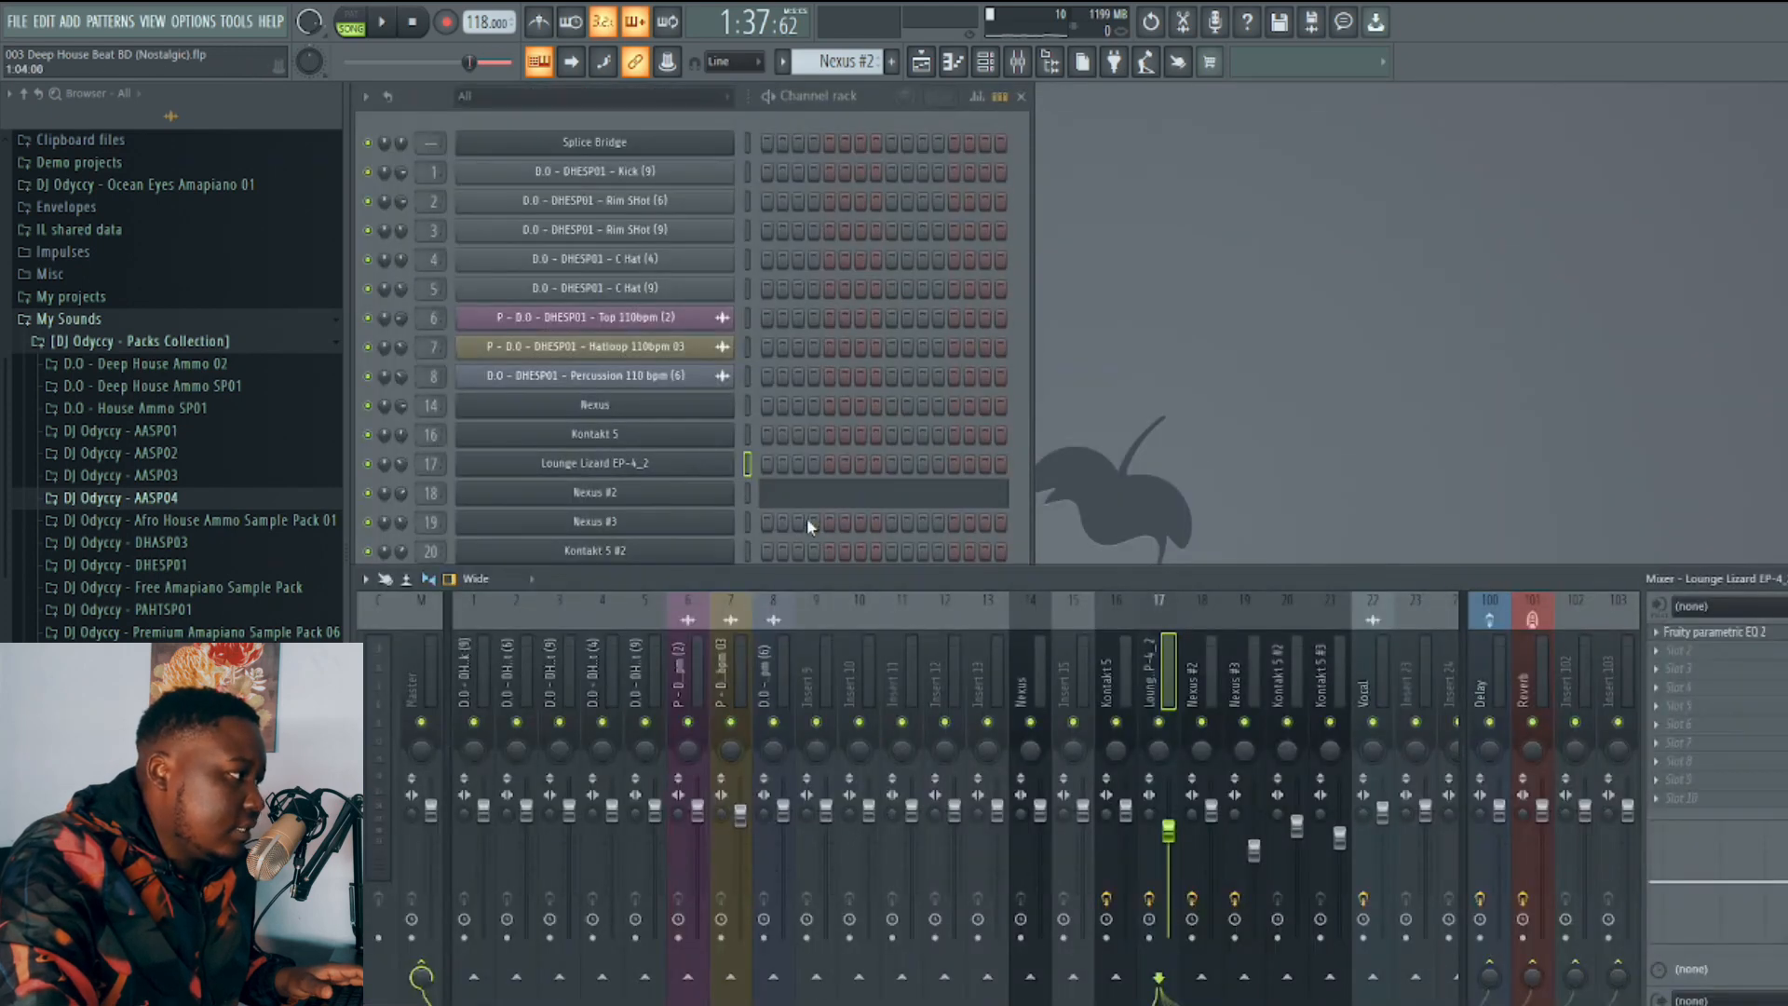
View the Nexus #2 instrument's PL Dyk Pikes preset and listen to it with the other unmuted layers.
click(663, 500)
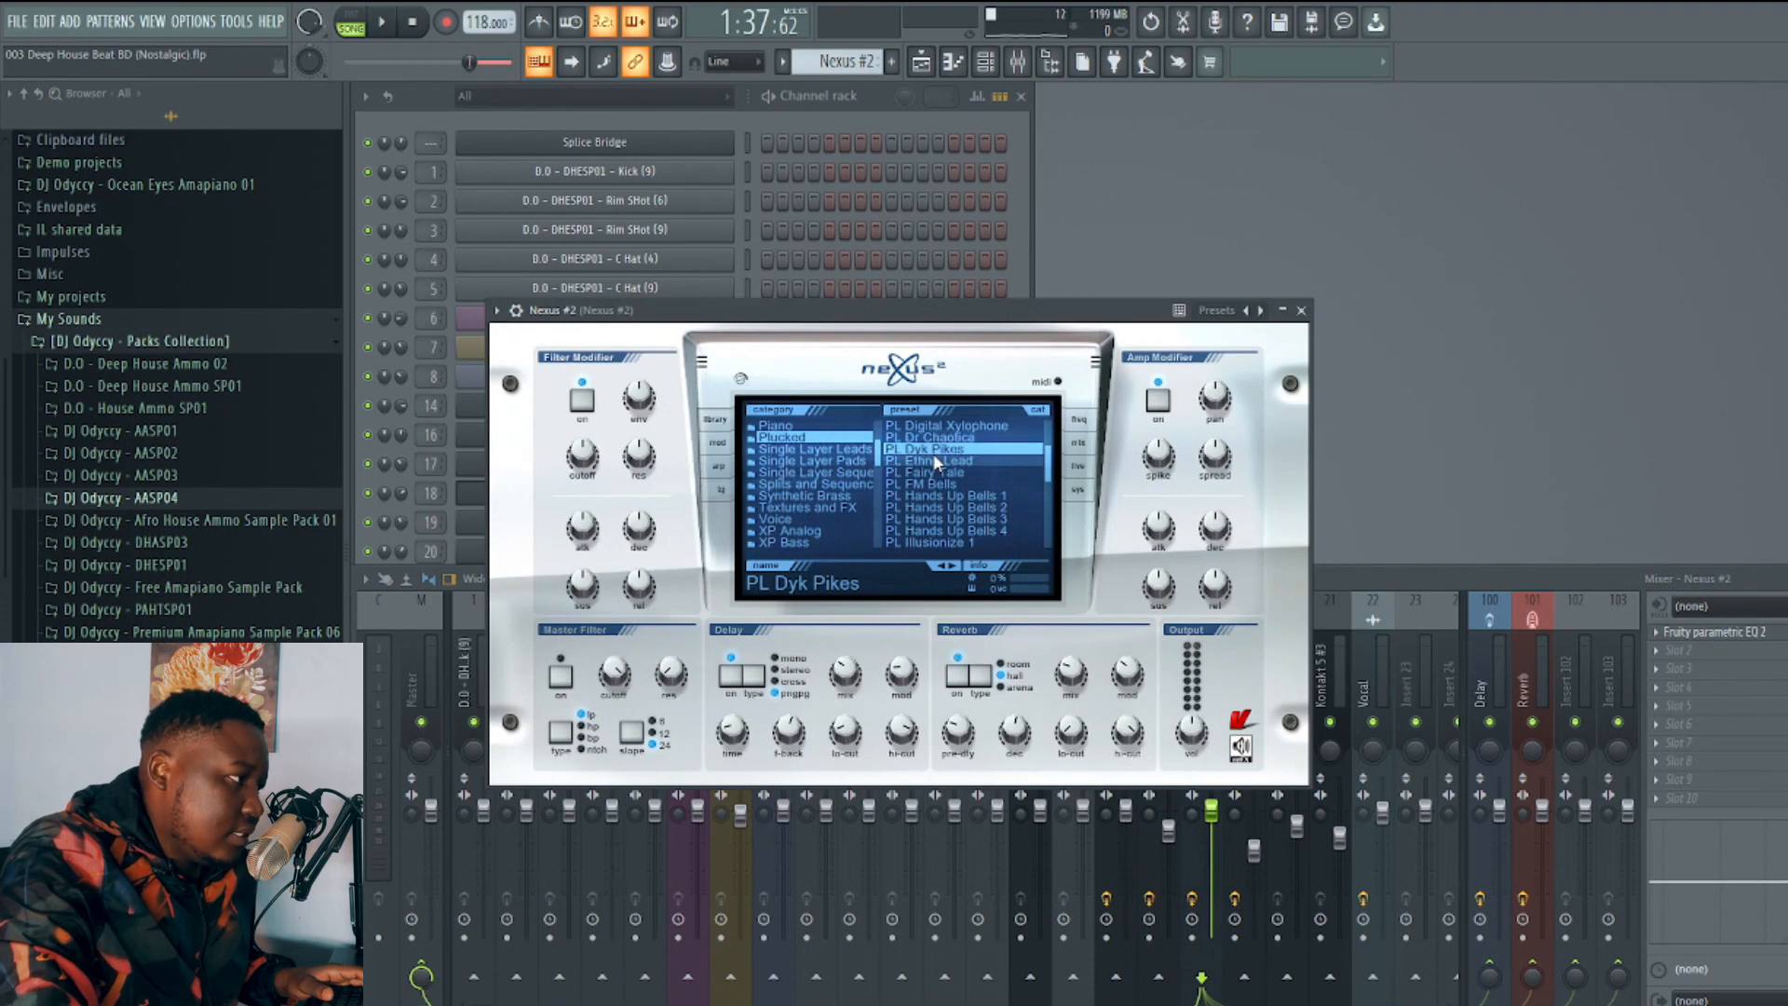
key(space)
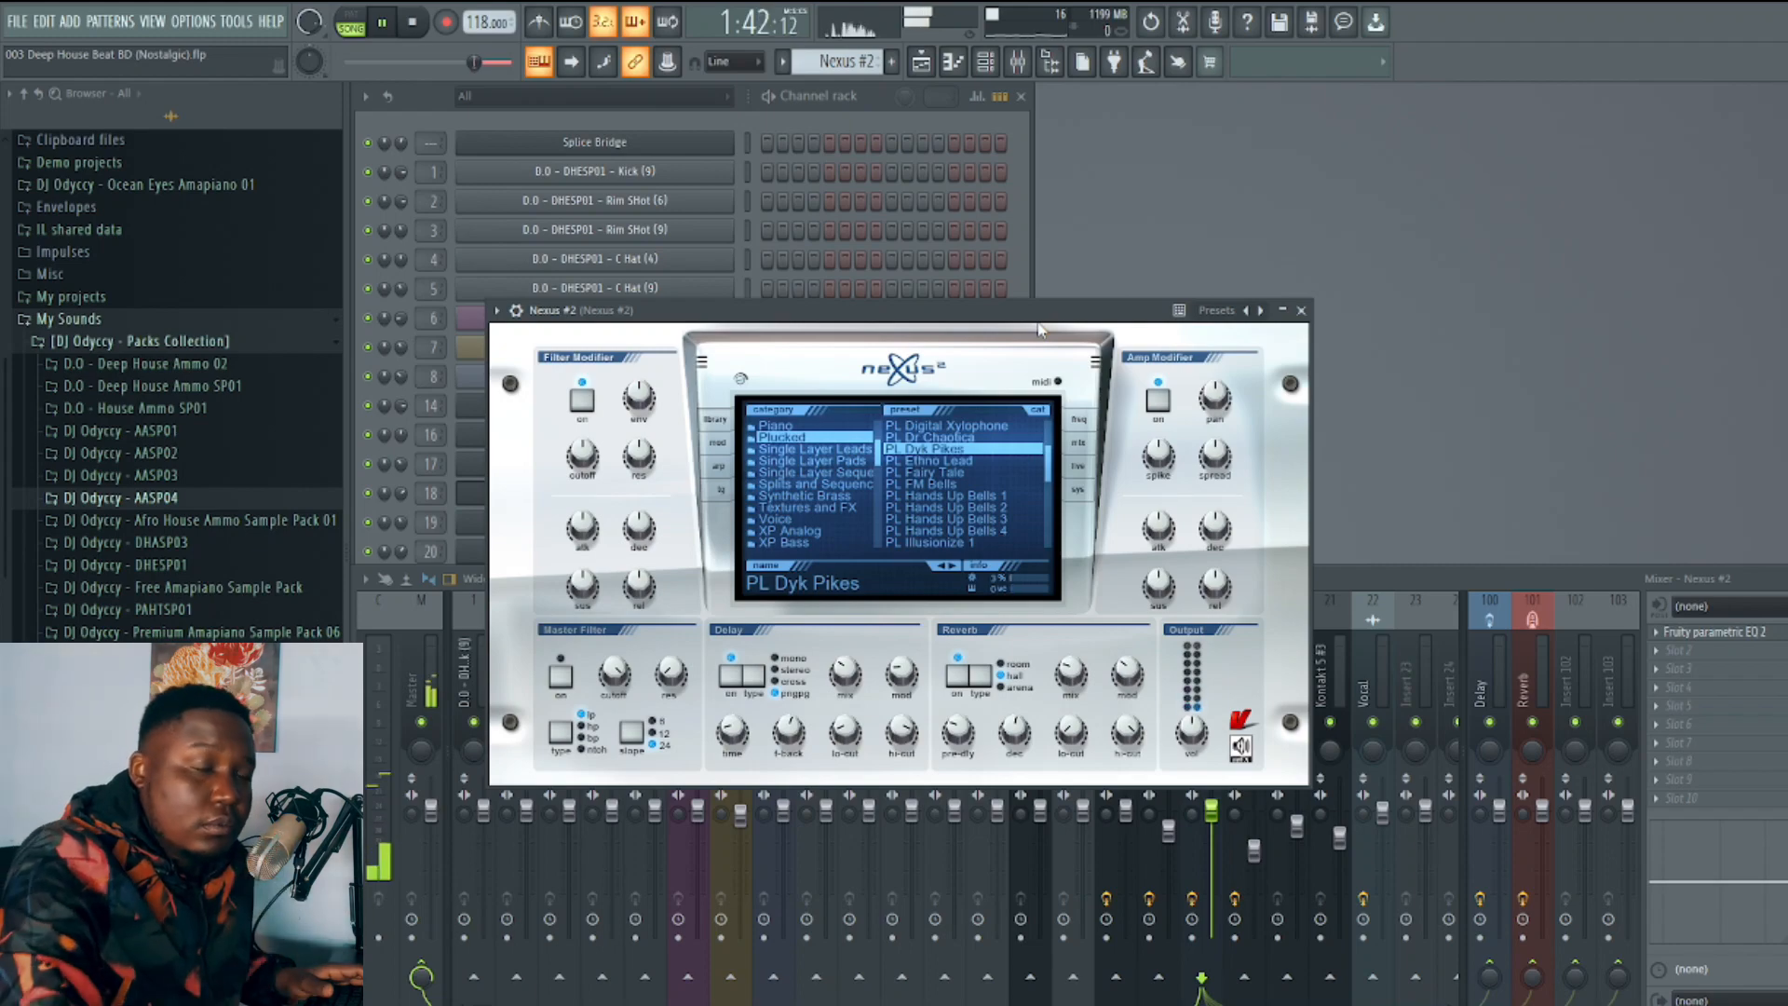
drag(1039, 321, 1271, 311)
click(1532, 300)
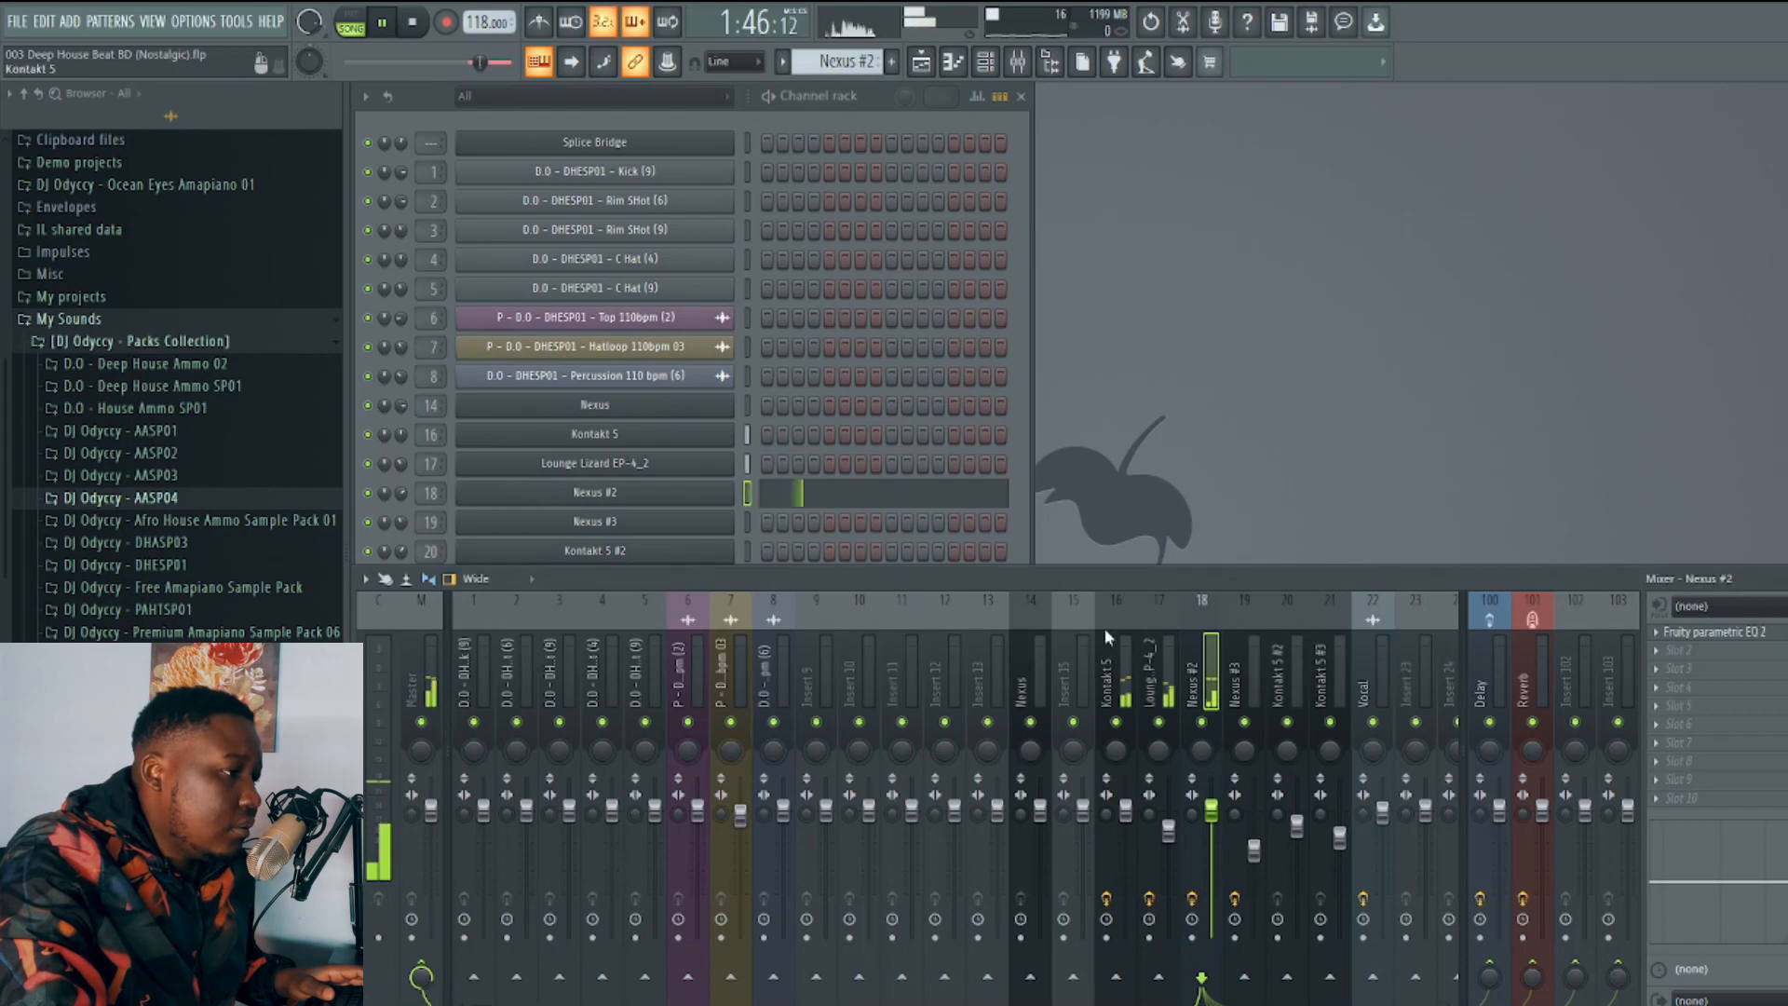
key(space)
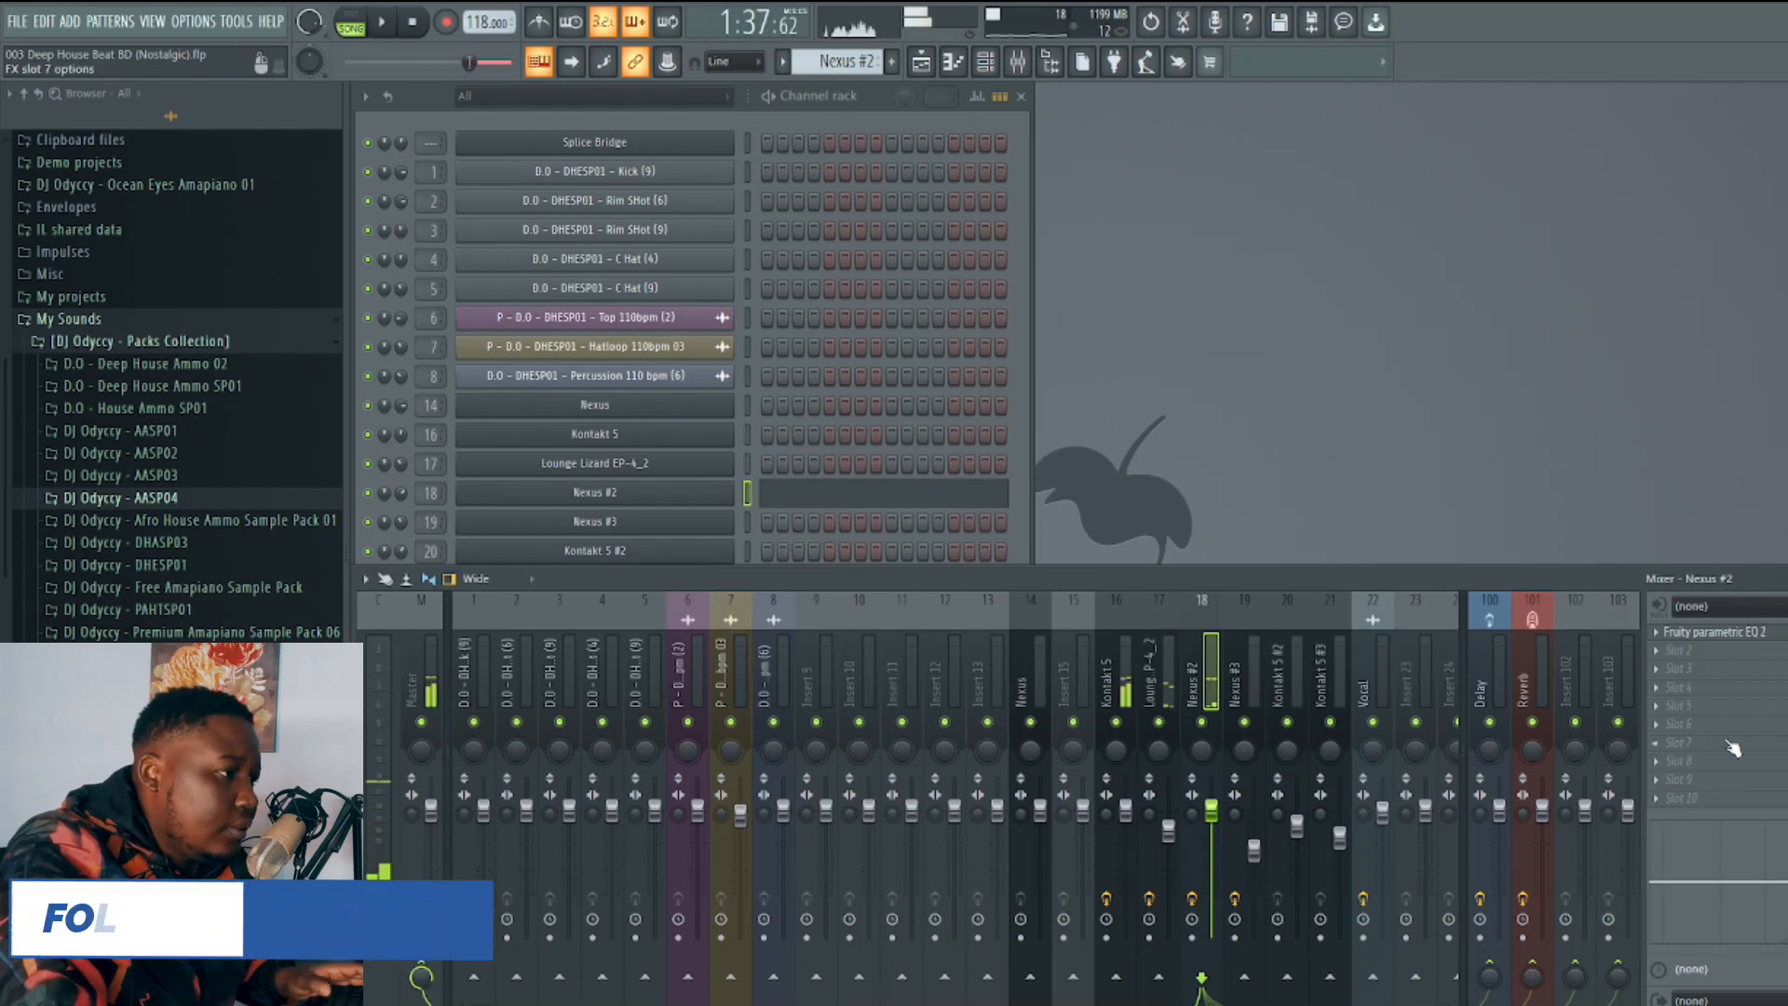
Show the Fruity Parametric EQ 2 of the Nexus #2 mixer track during playback, clear of the channel rack.
click(1745, 636)
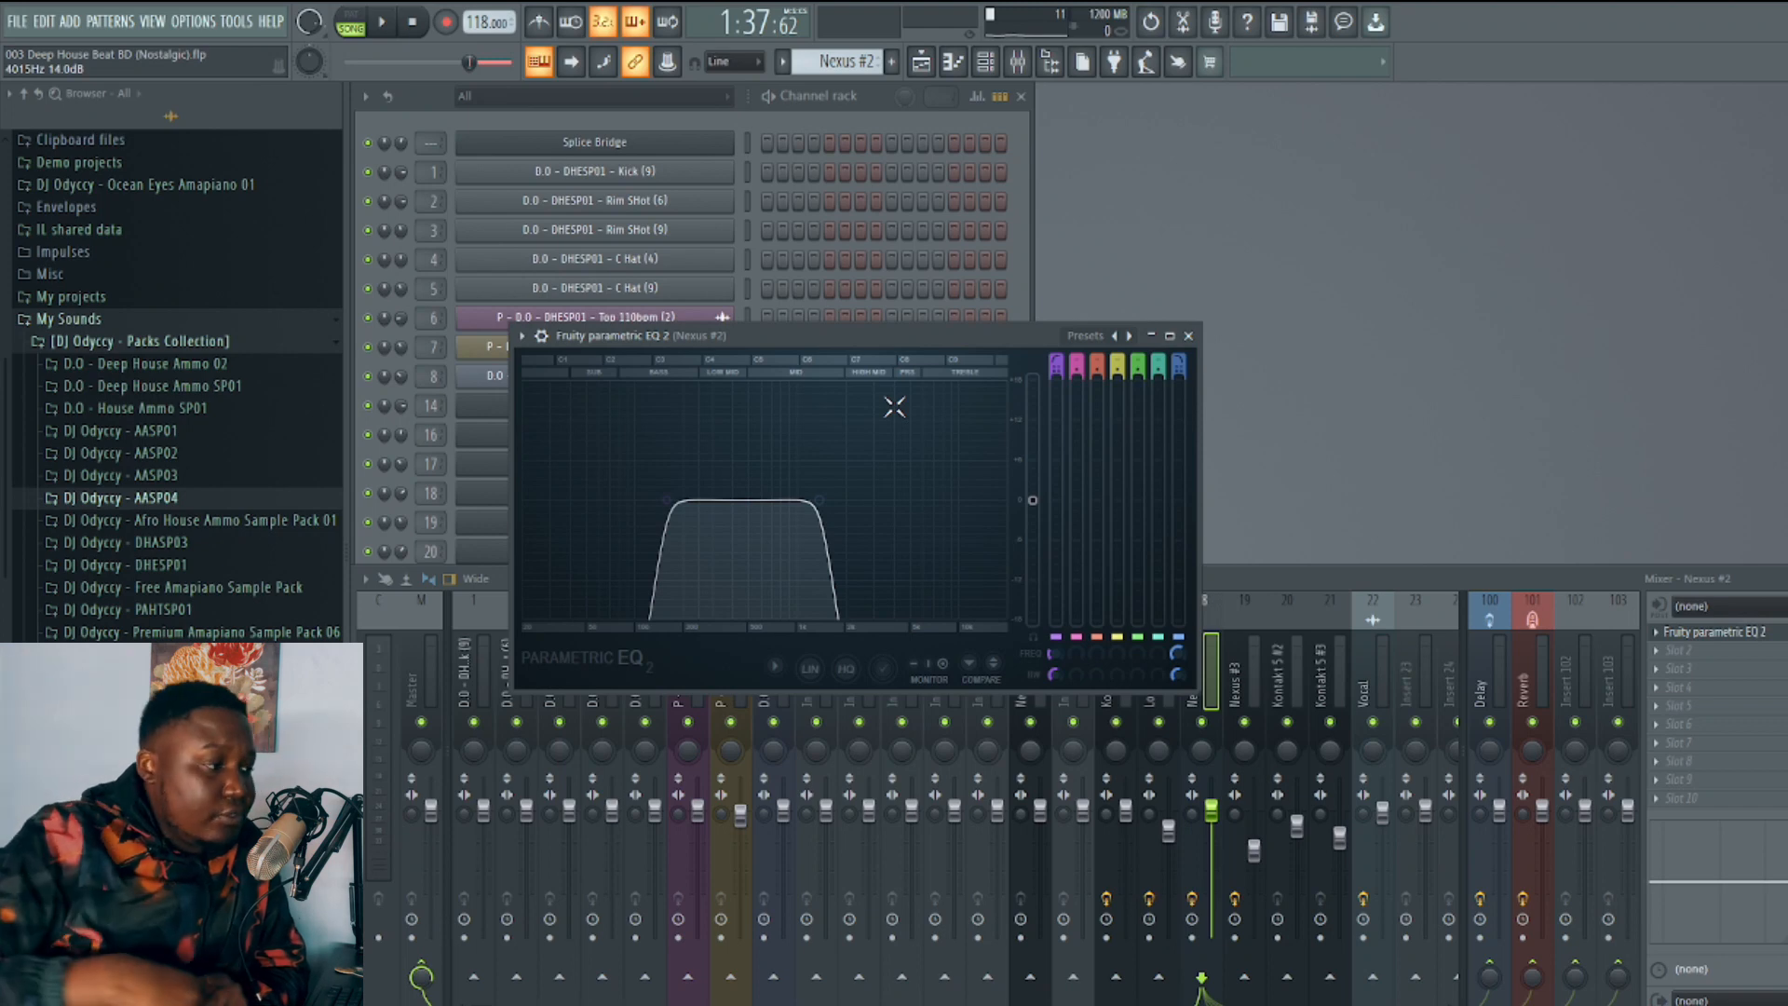
key(space)
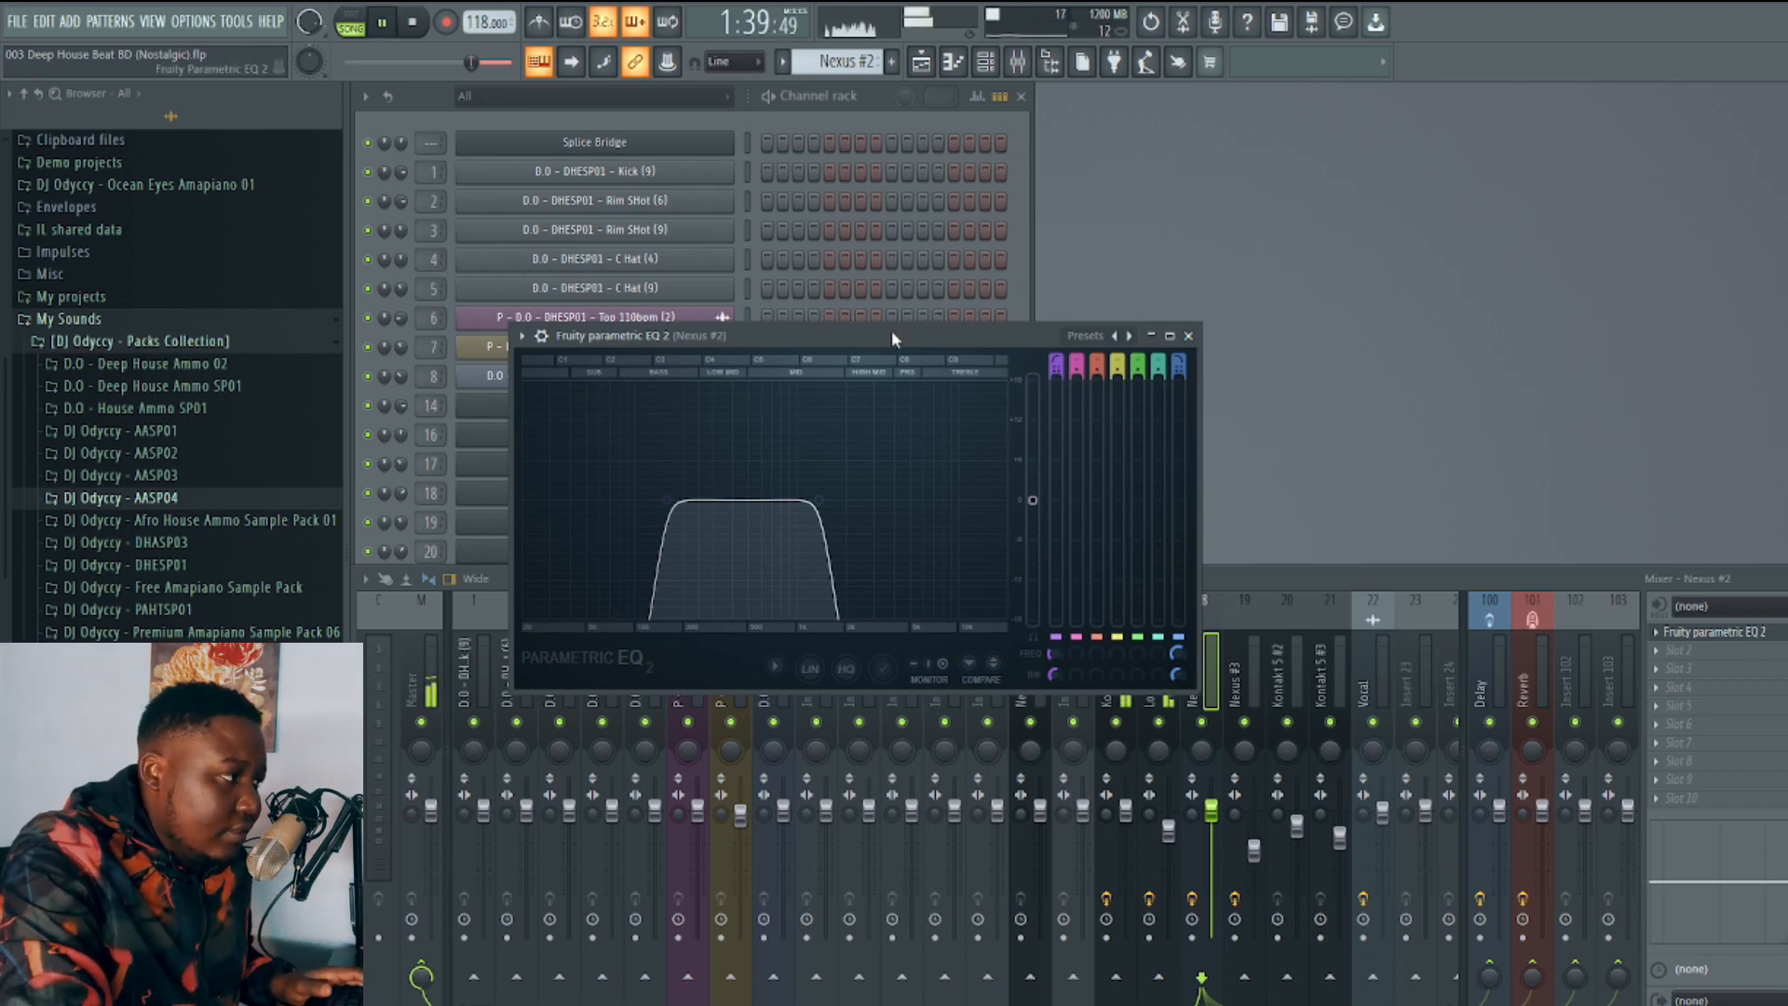
drag(891, 330, 1418, 254)
Lower the Nexus #2 EQ's low-pass cutoff to 452 Hz and audition the darker sound.
key(space)
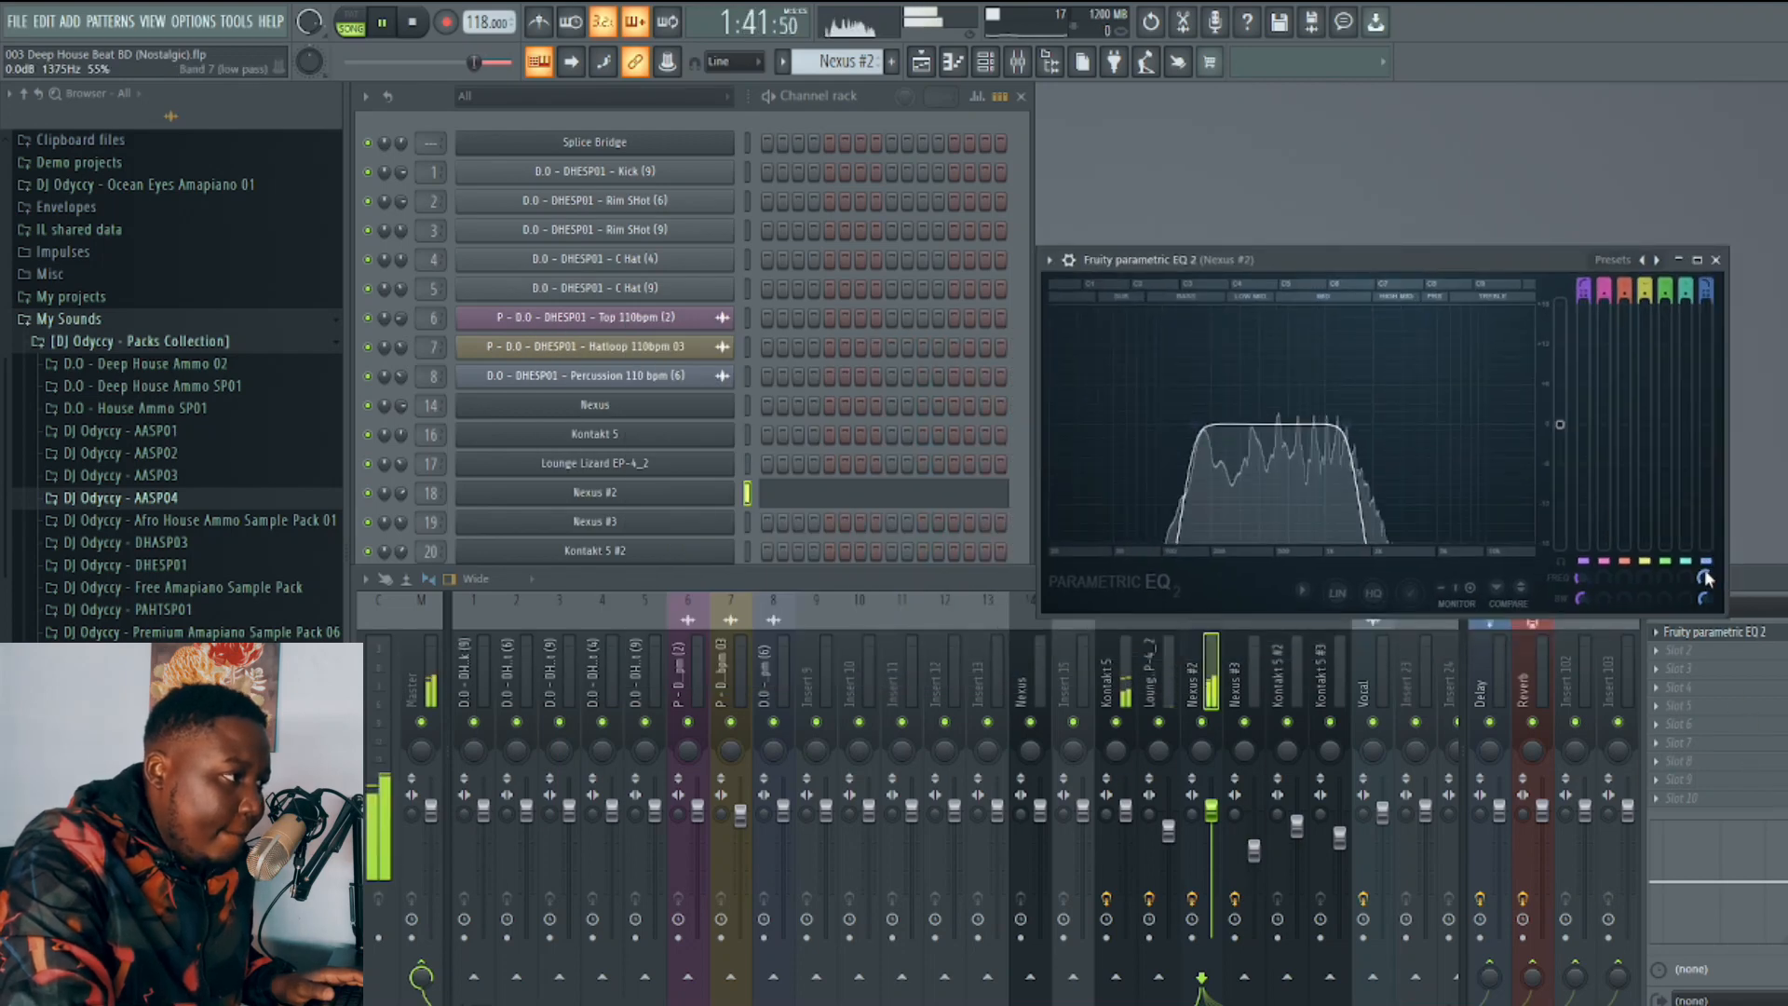
drag(1707, 579, 1700, 578)
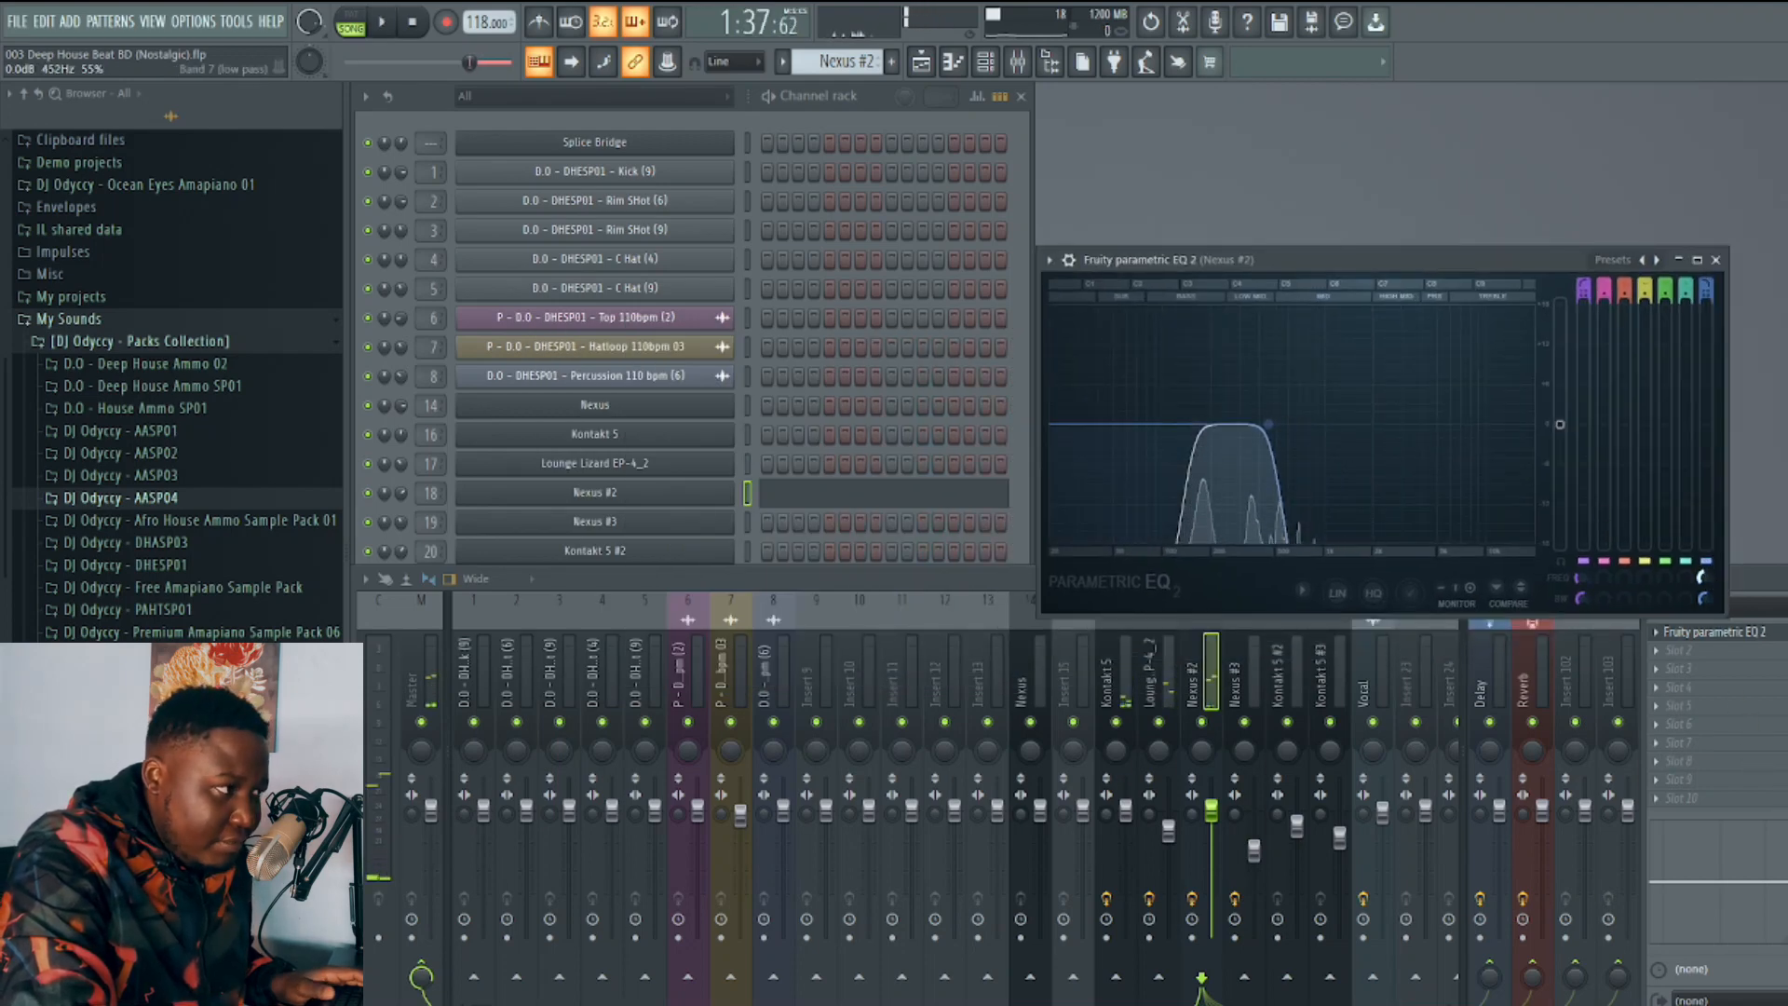
key(space)
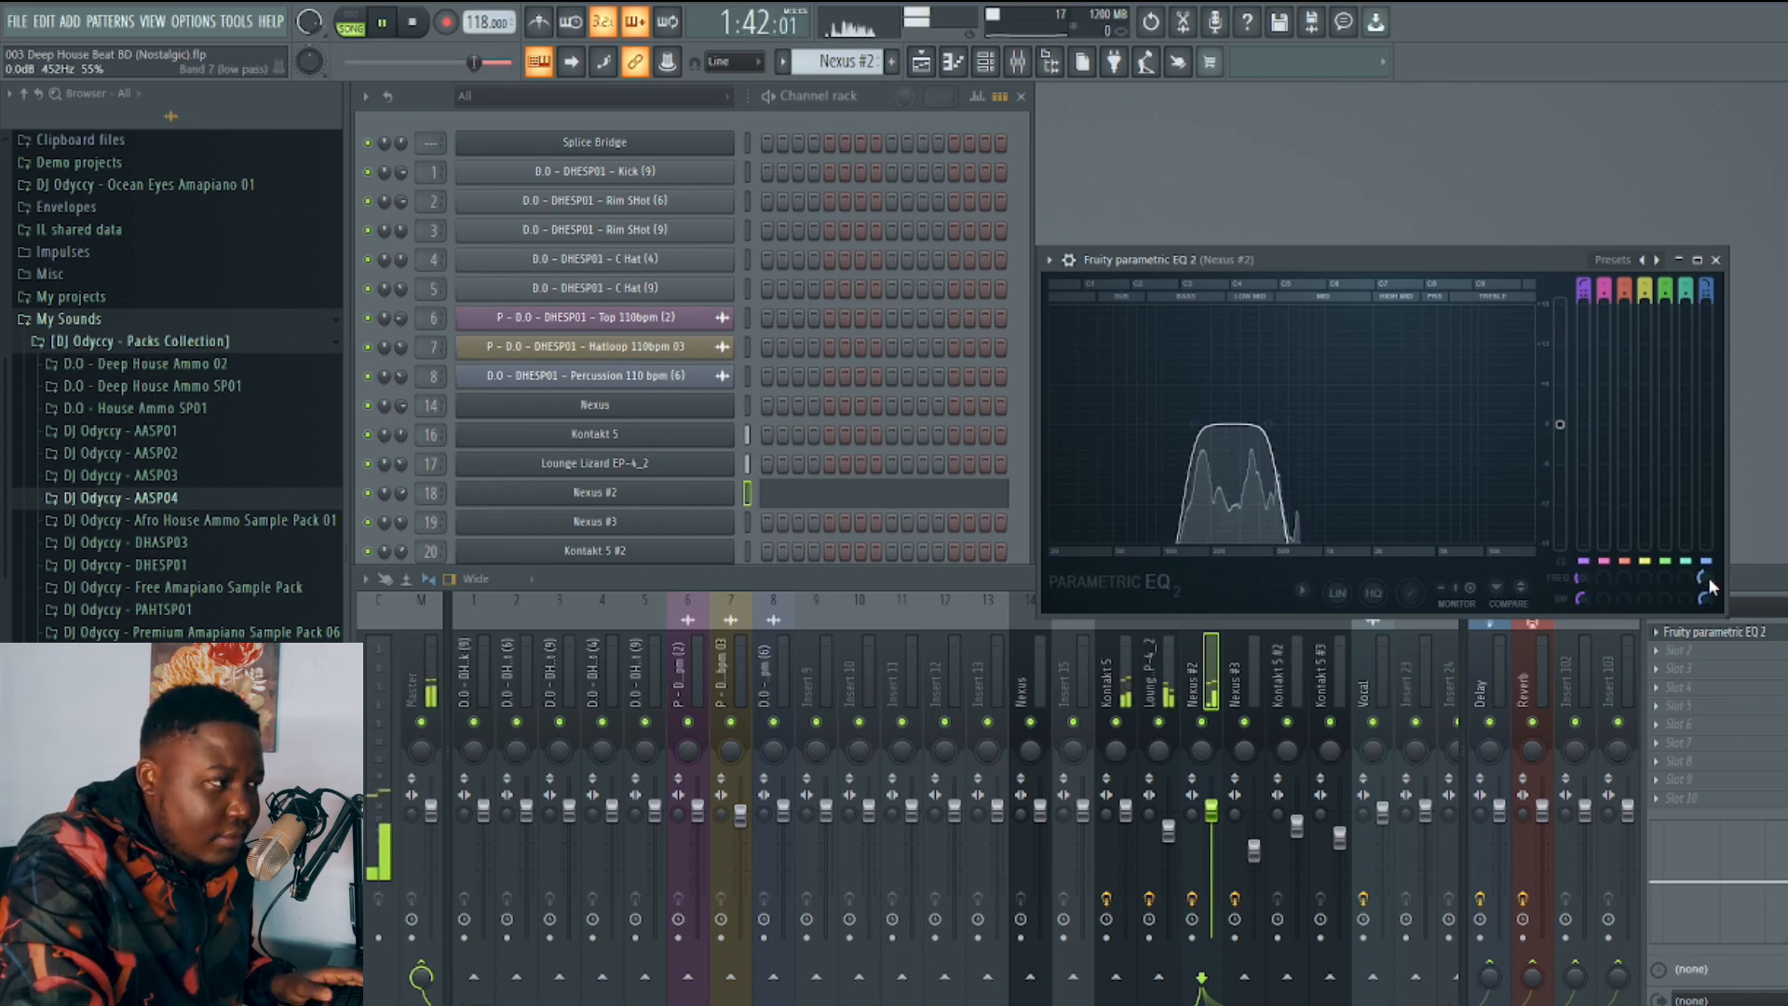
key(space)
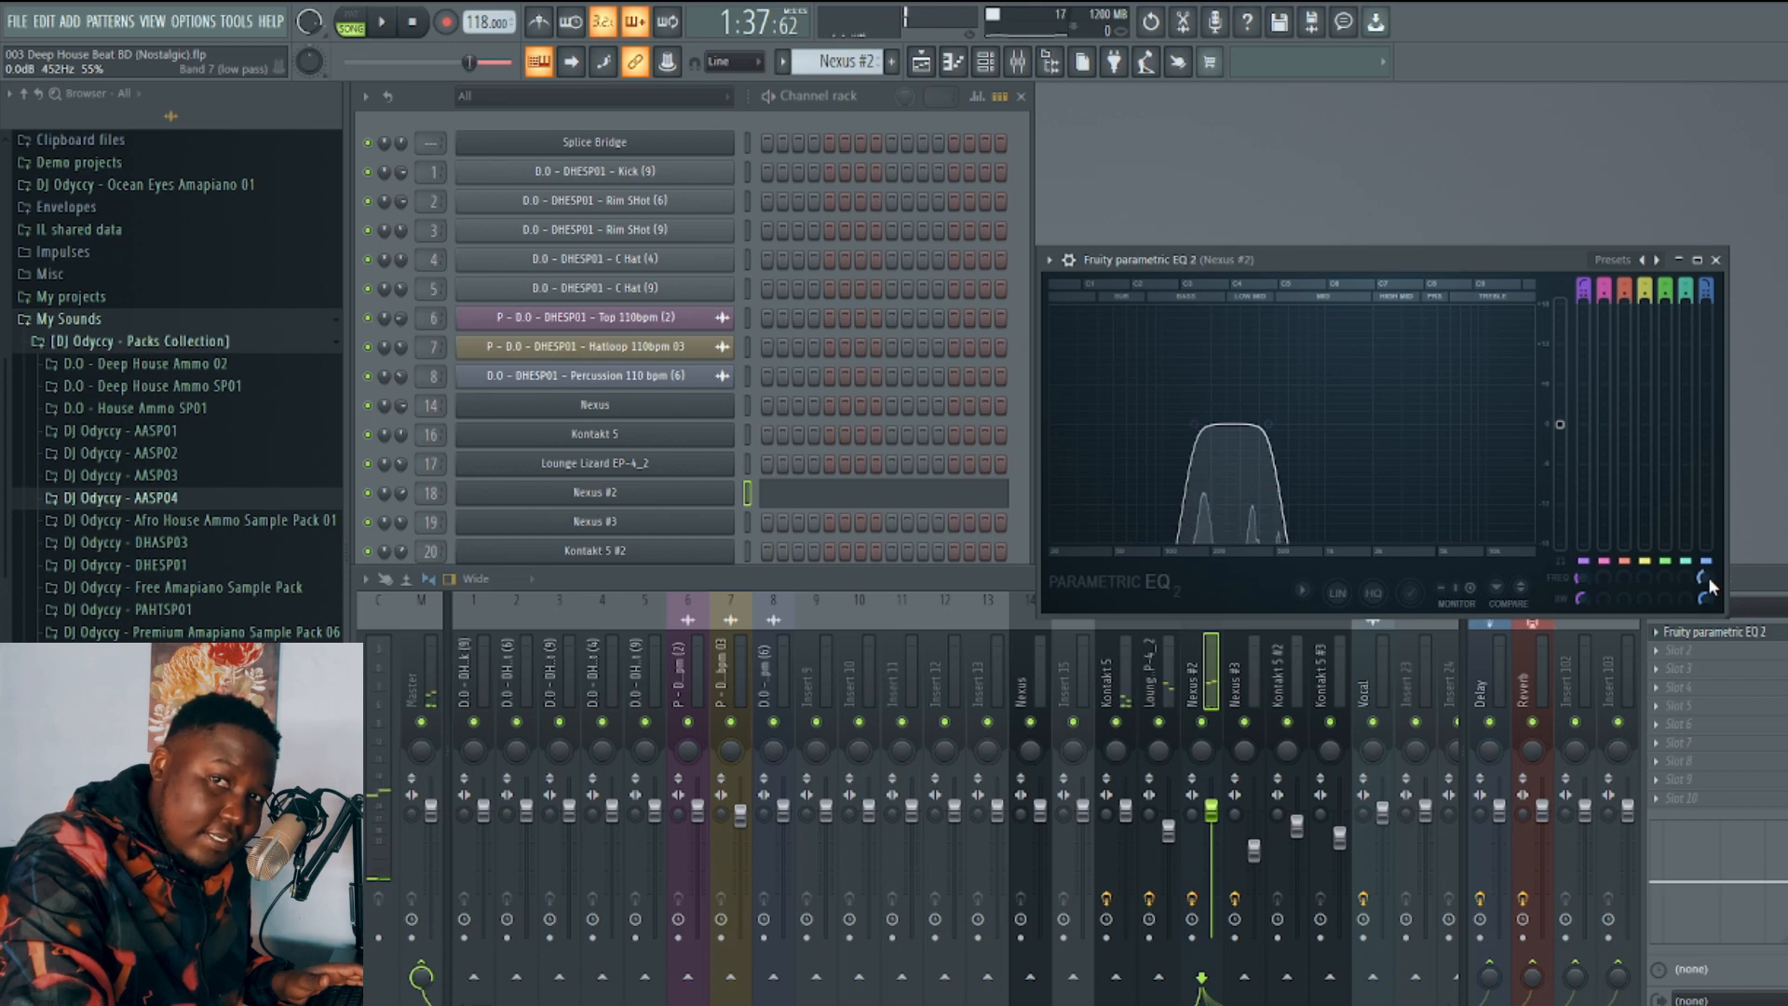
Open the Nexus #2 EQ's low-pass filter fully and audition the unfiltered highs.
scroll(1708, 577, up, 10)
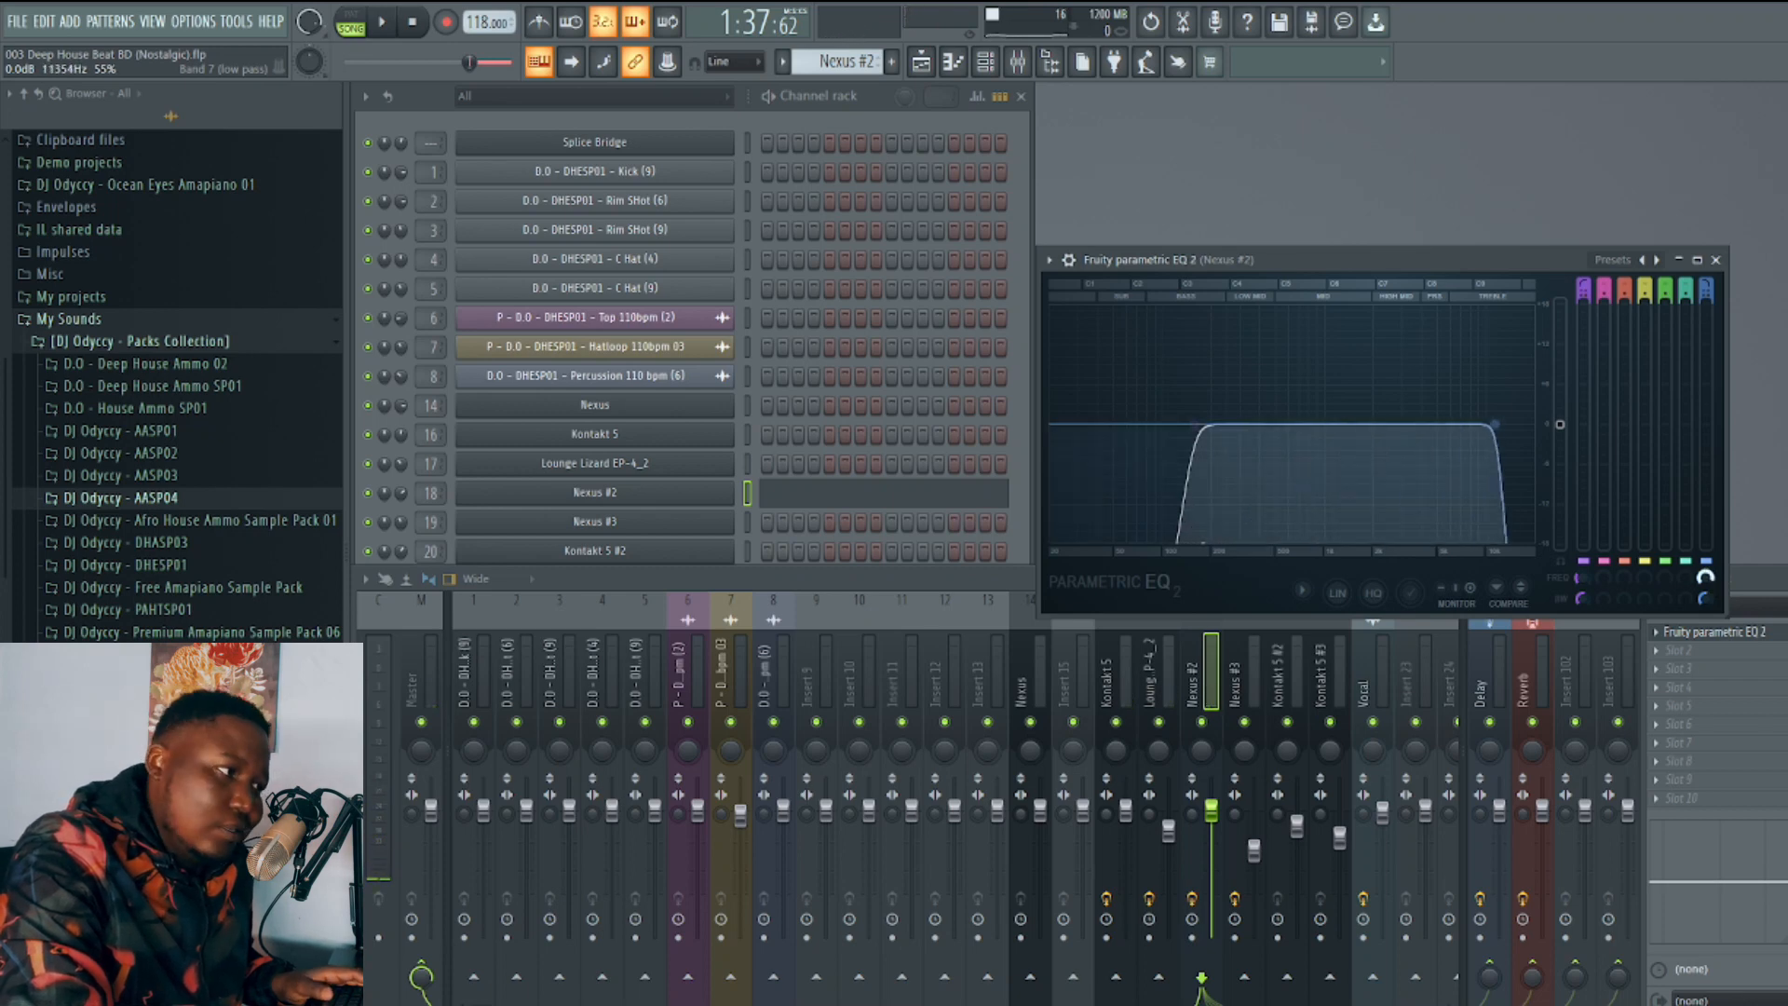
key(space)
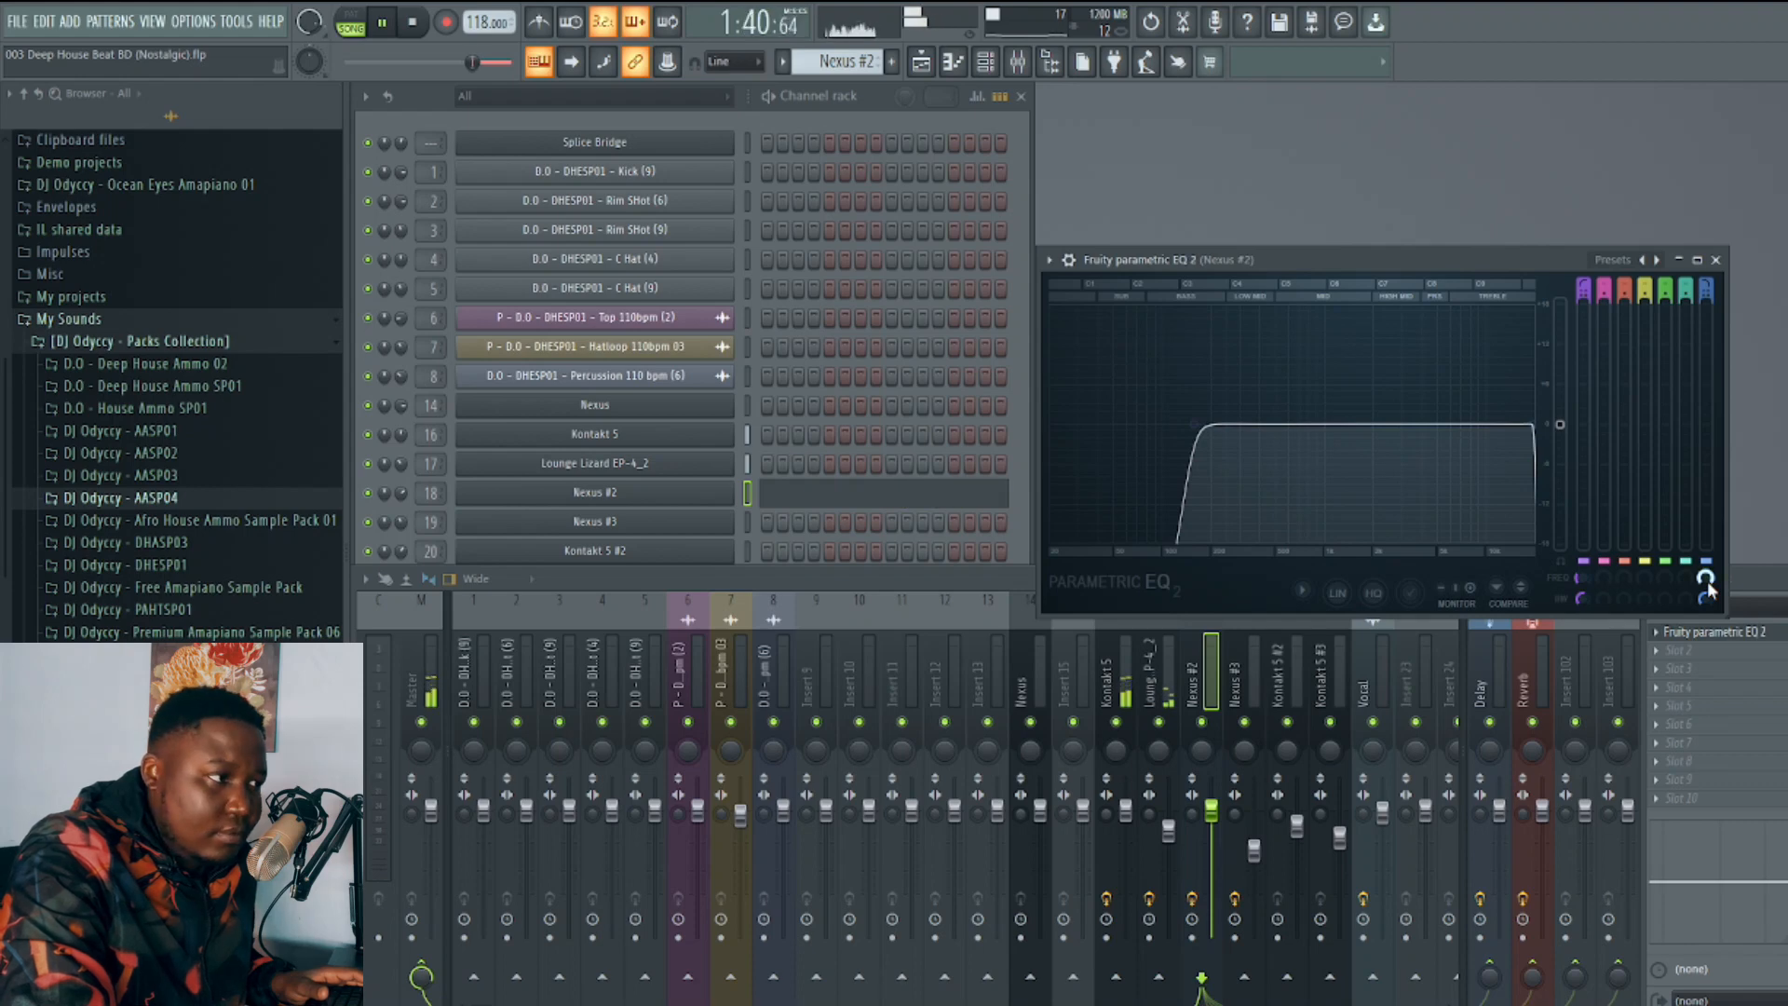
key(space)
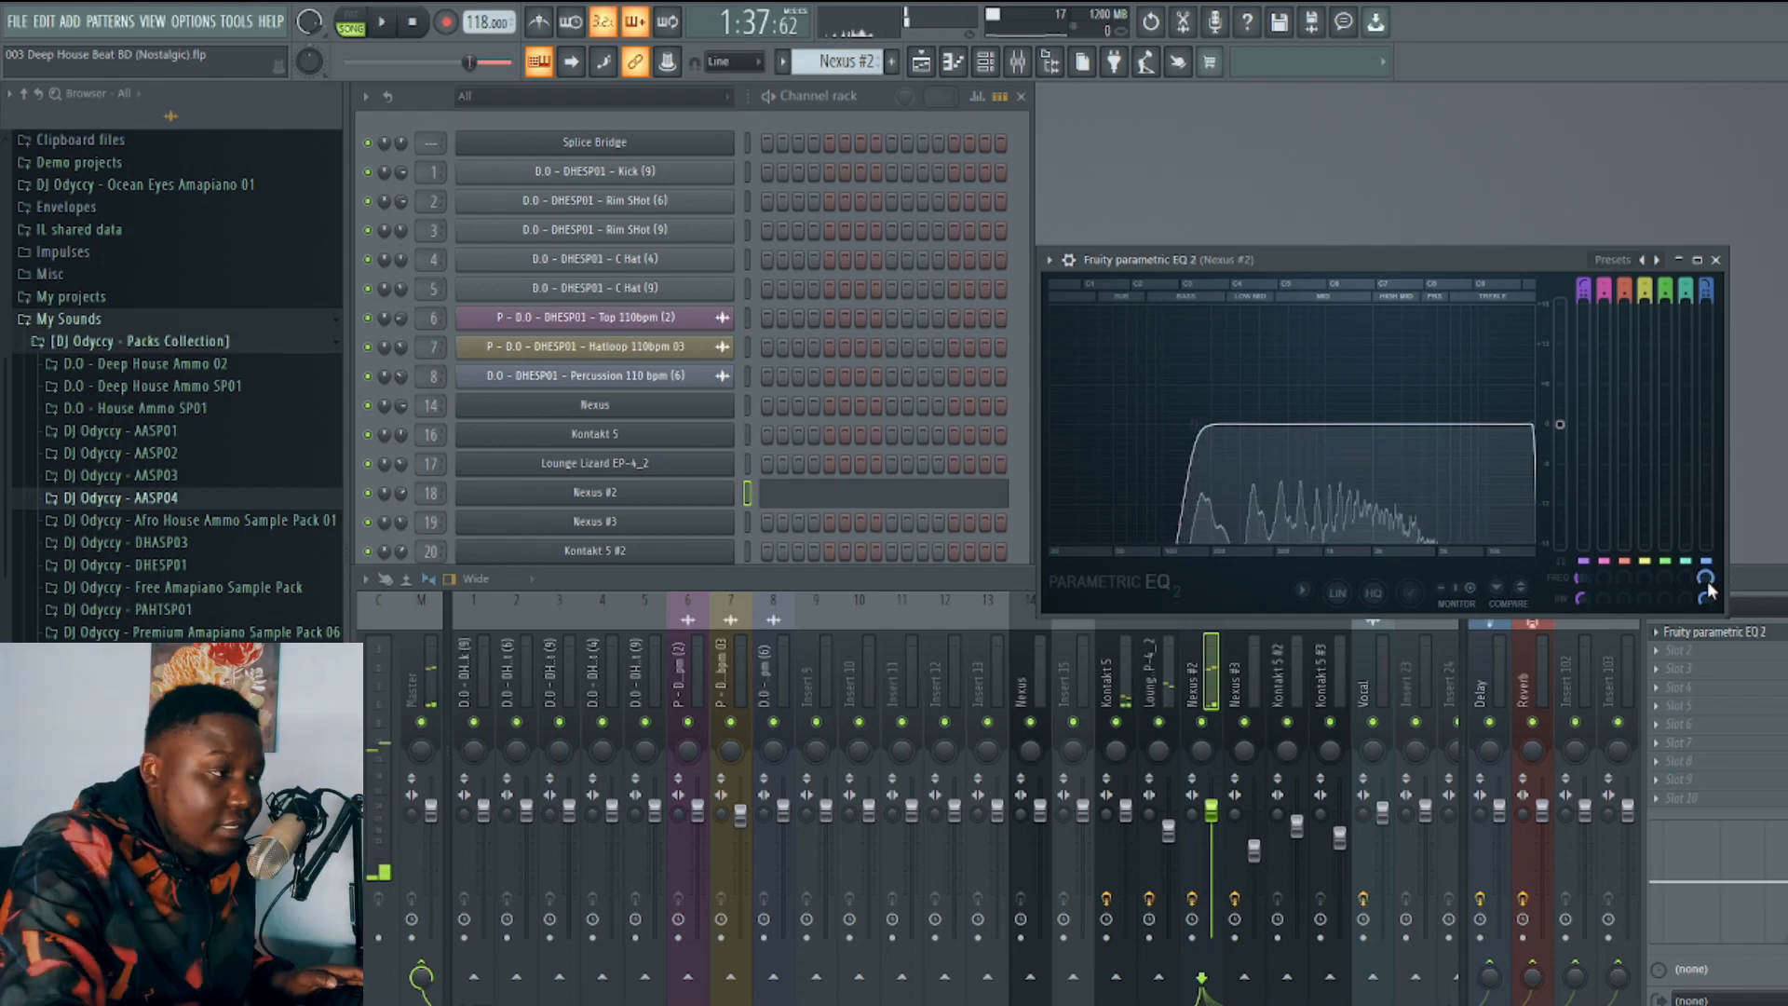
Set the Nexus #2 EQ's low-pass cutoff to about 955 Hz while listening, and close the EQ.
drag(1707, 582, 1707, 652)
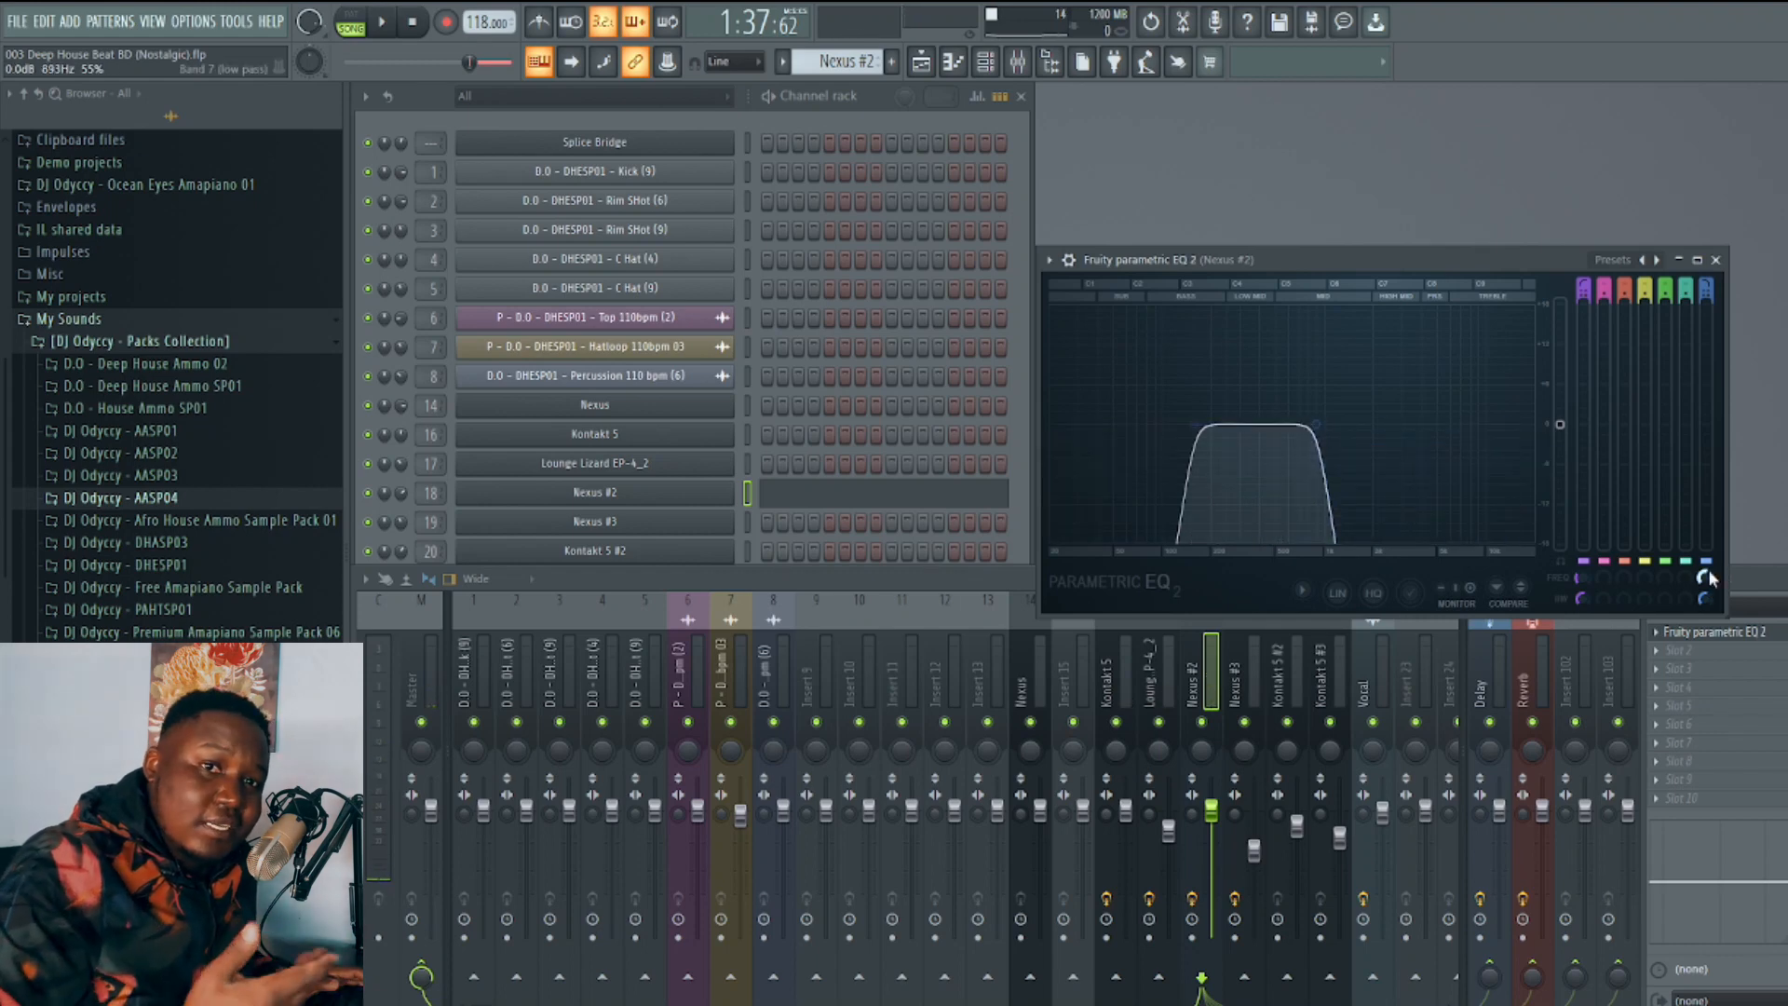
key(space)
drag(1710, 578, 1710, 571)
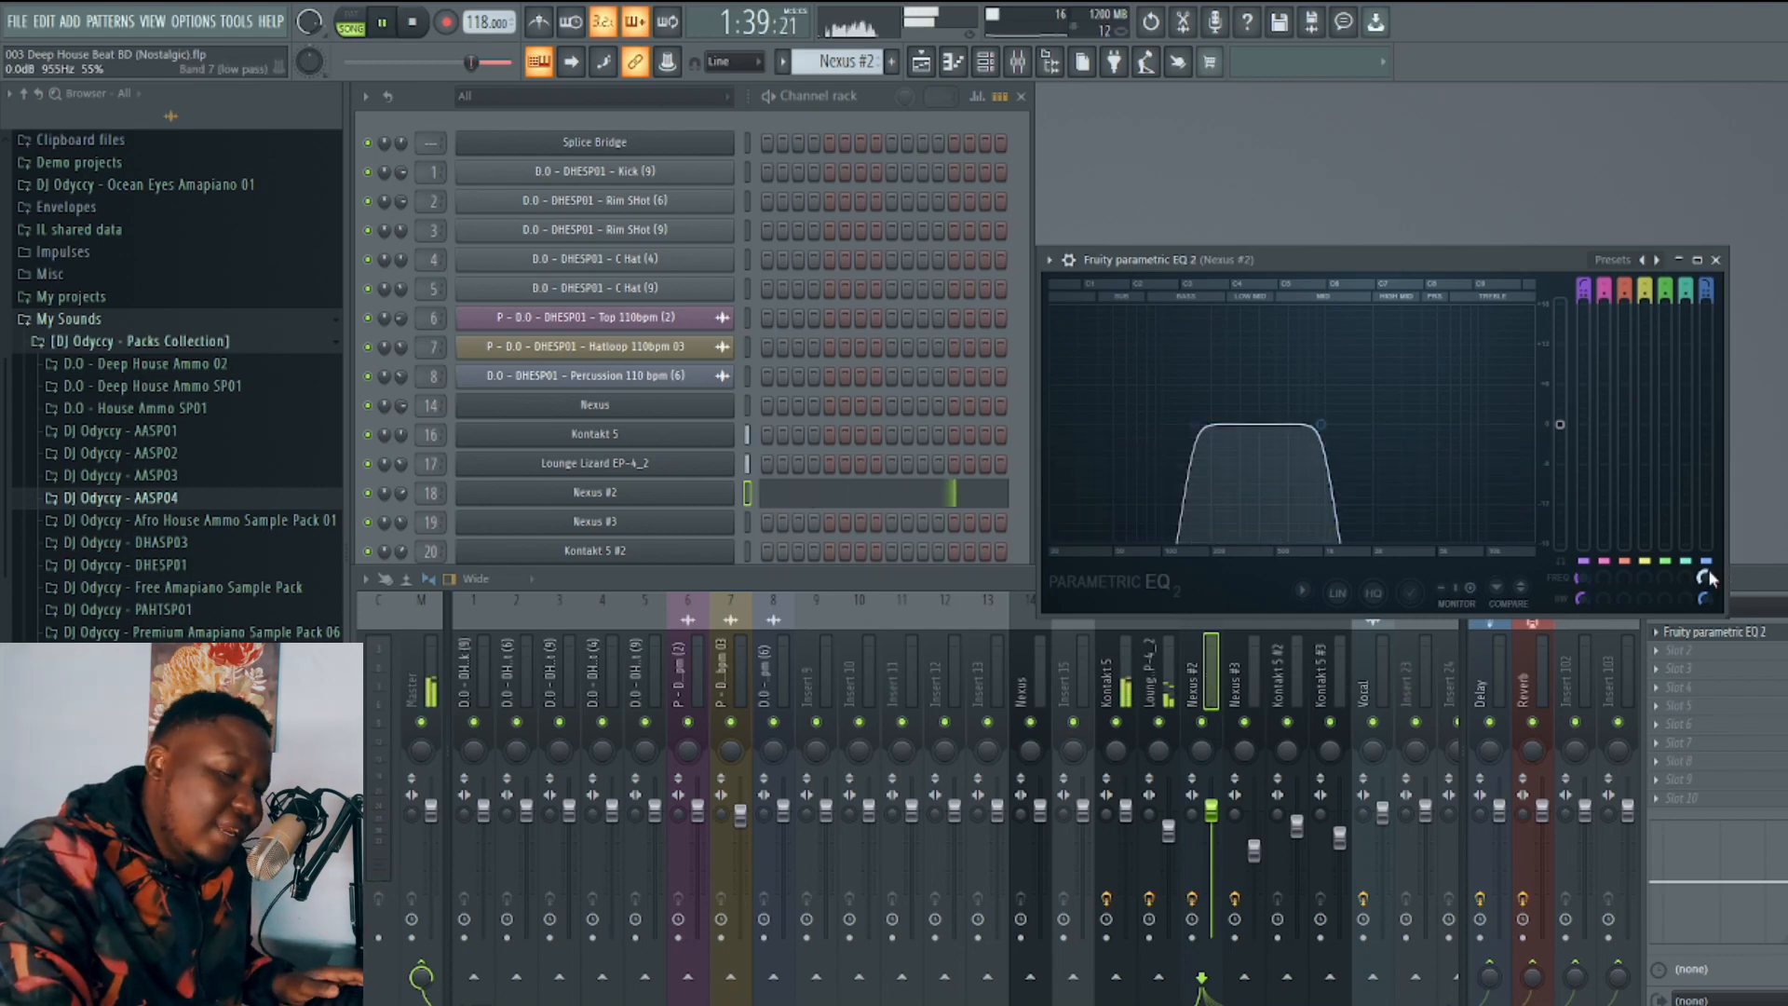
click(1715, 260)
key(space)
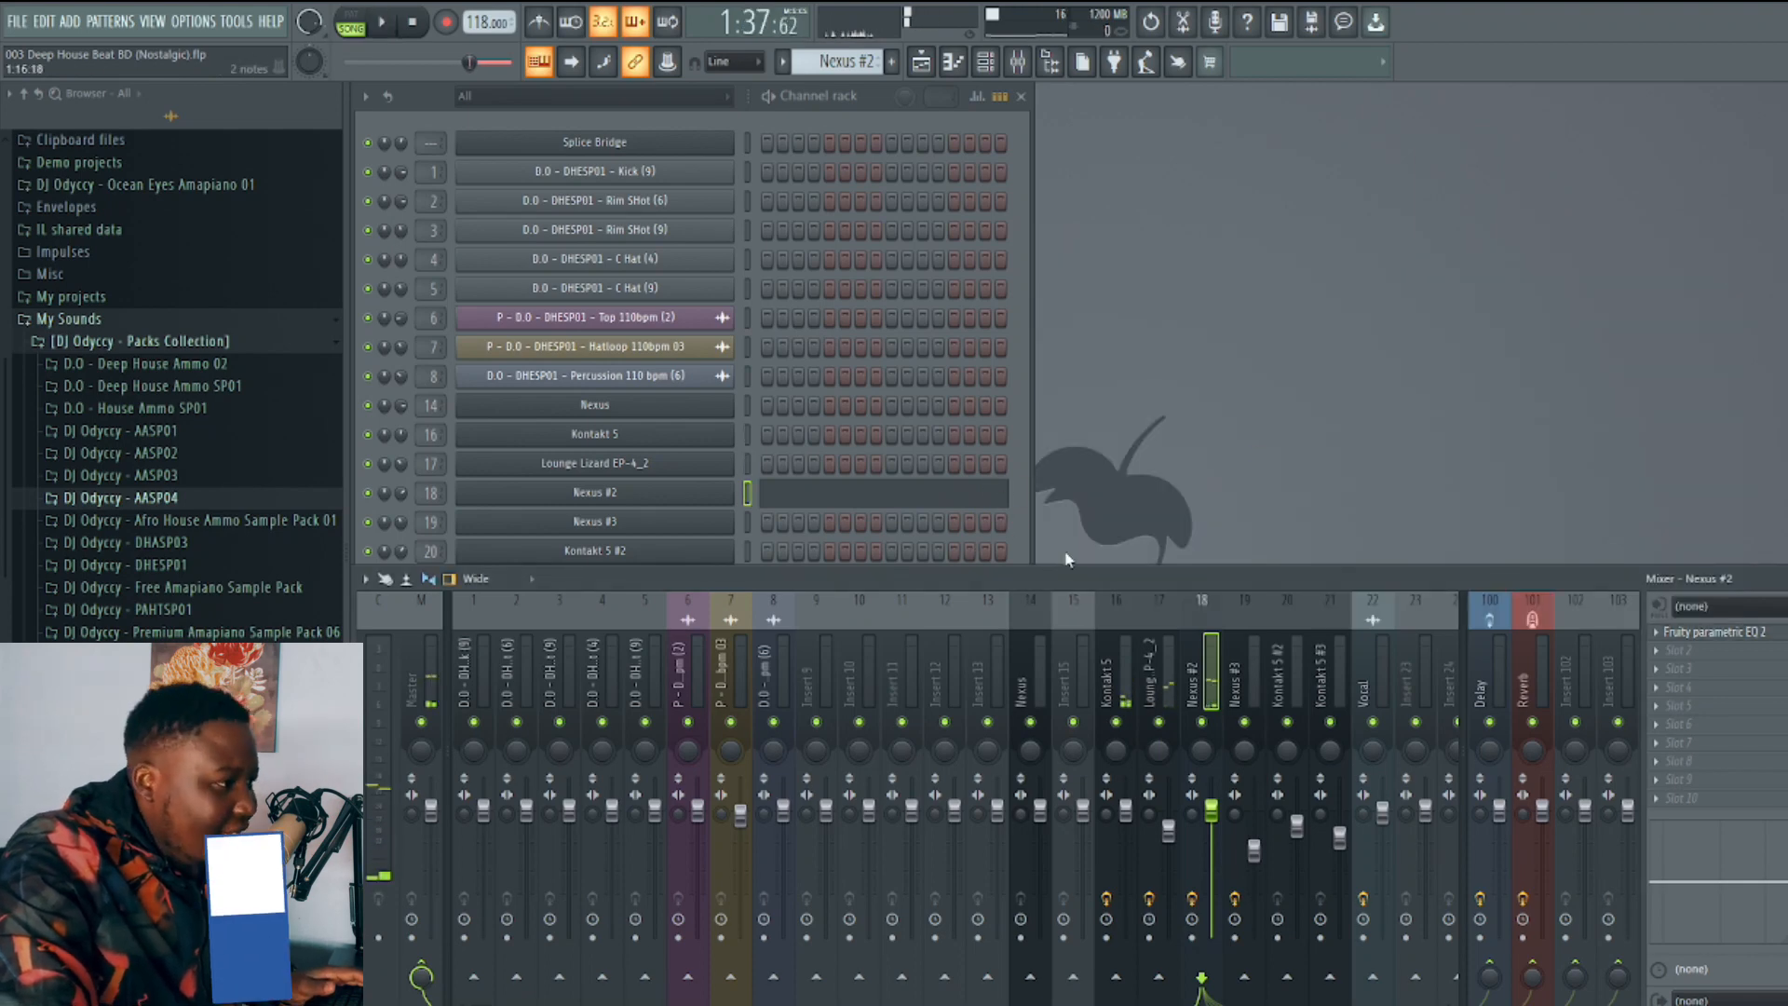
Unmute Track 13 in the playlist and select the Nexus #3 pattern.
click(950, 63)
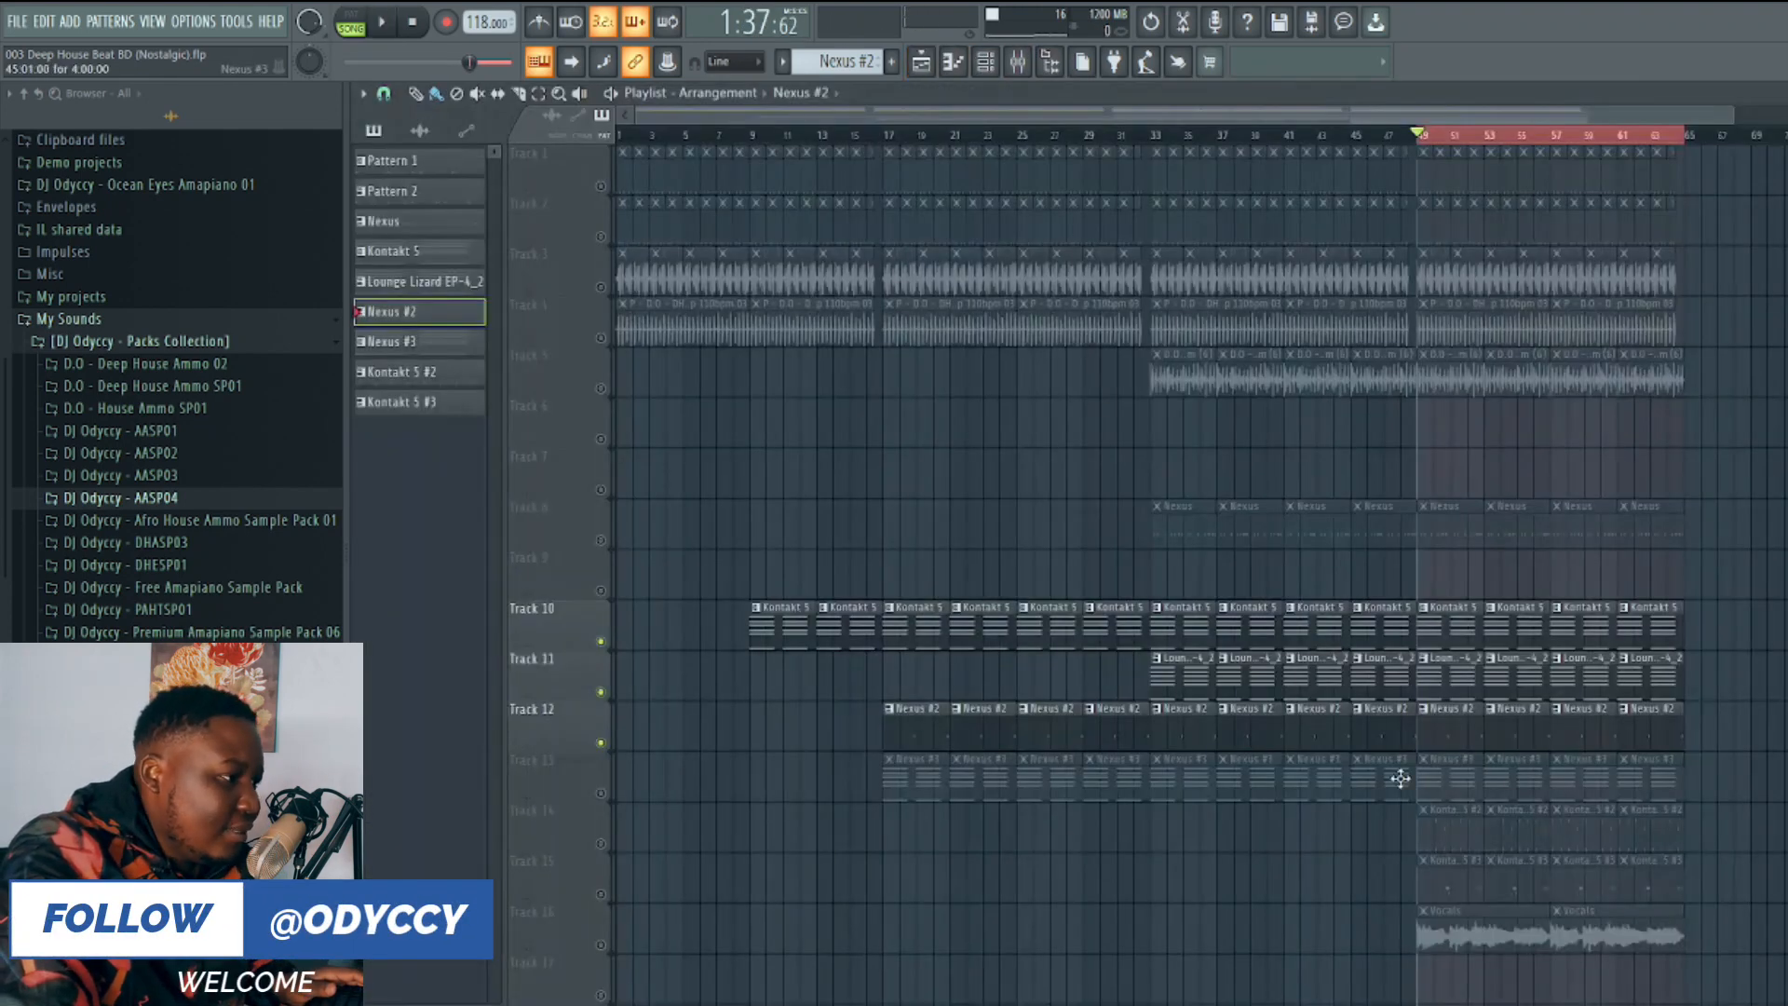
click(600, 793)
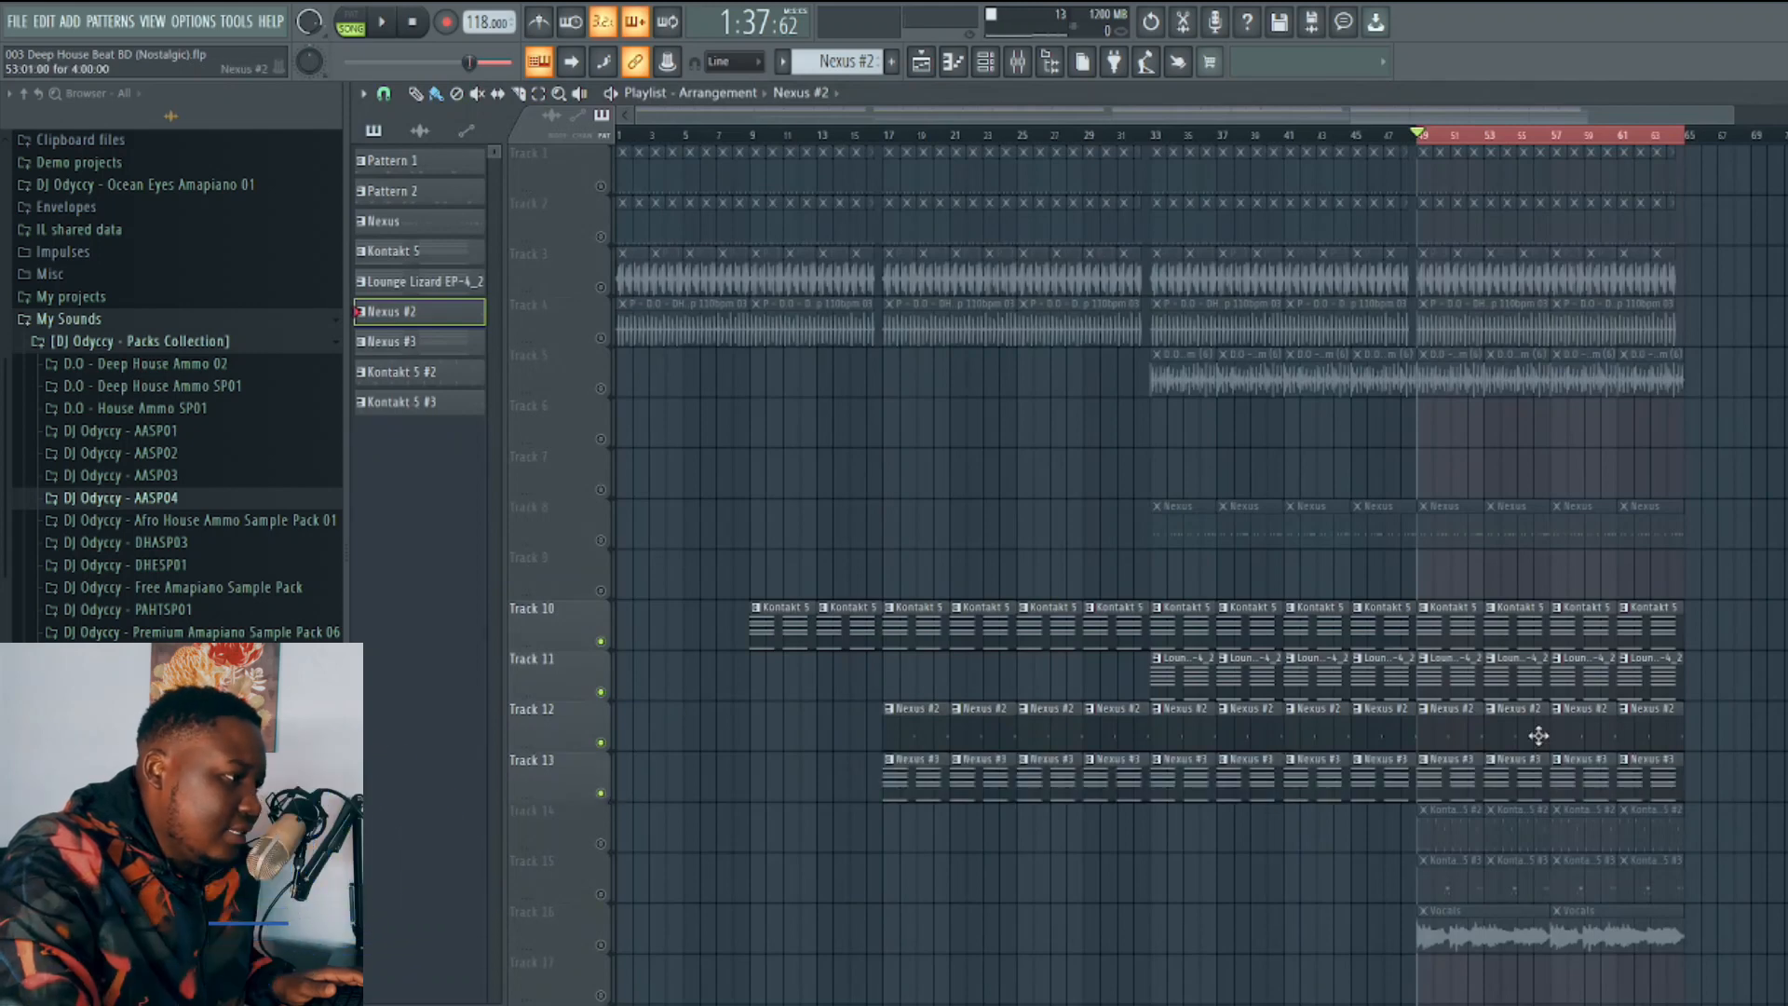
click(1458, 790)
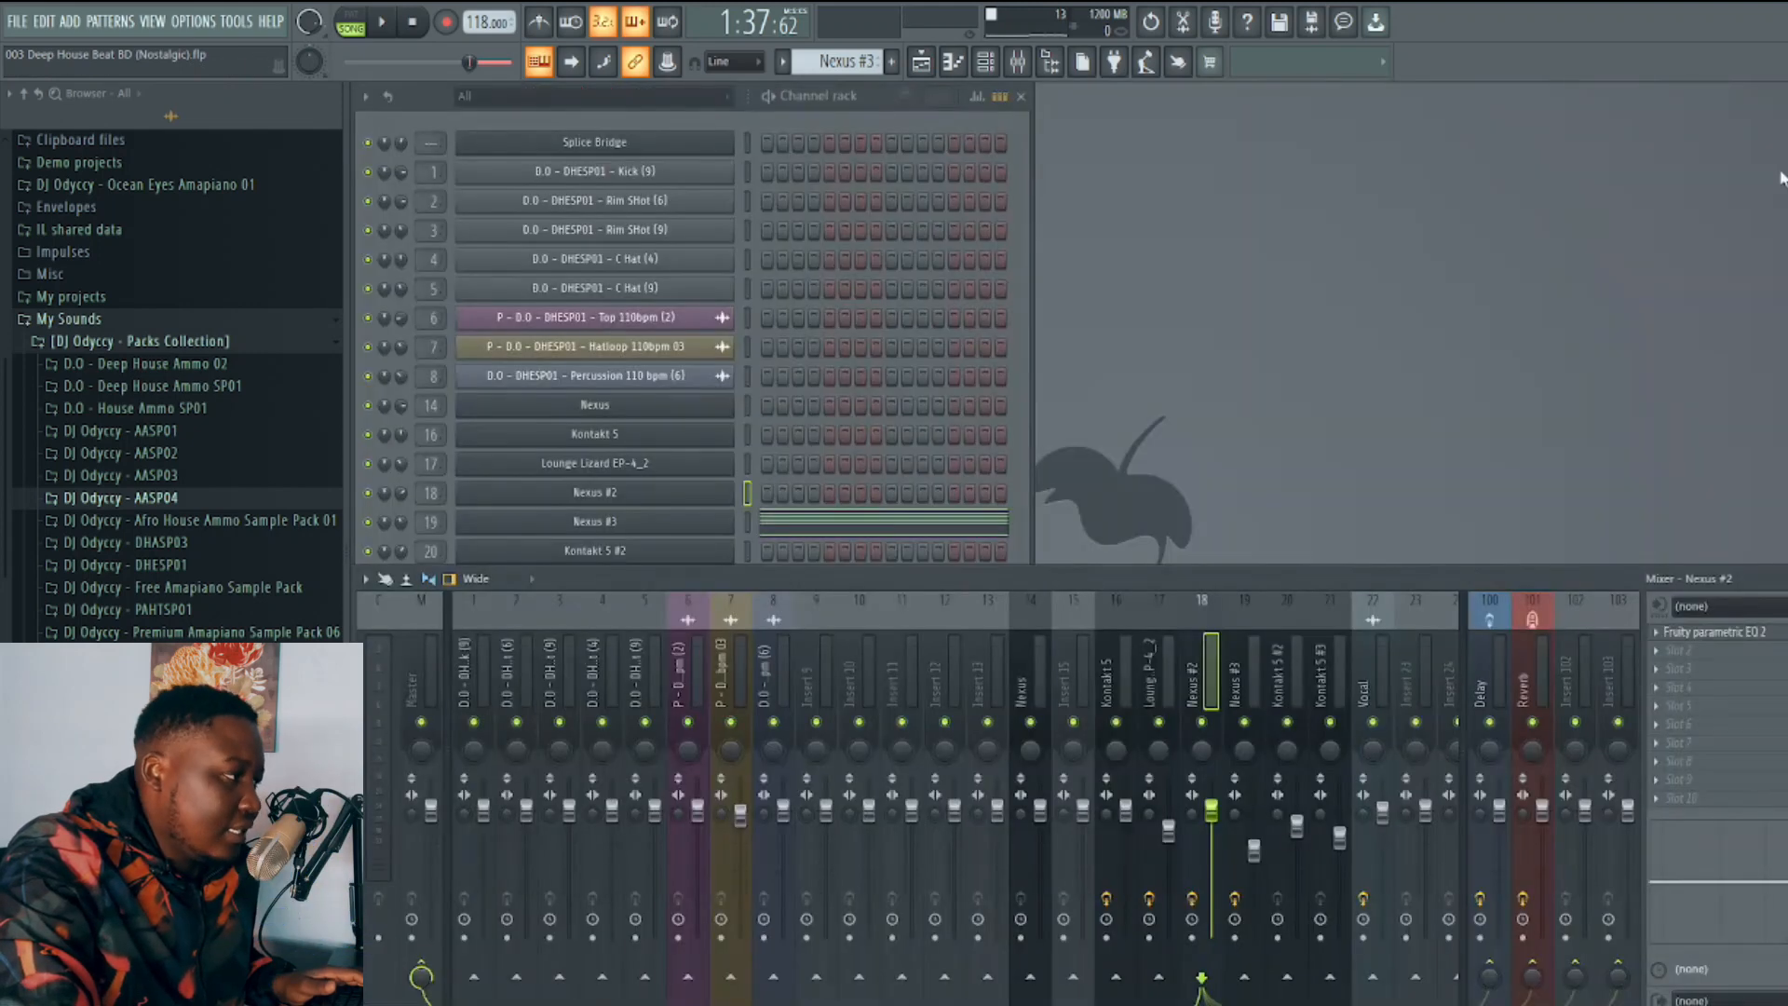
key(F5)
Open the Nexus #3 instrument and audition its PD Phasing Pad 2 preset within the beat.
click(718, 524)
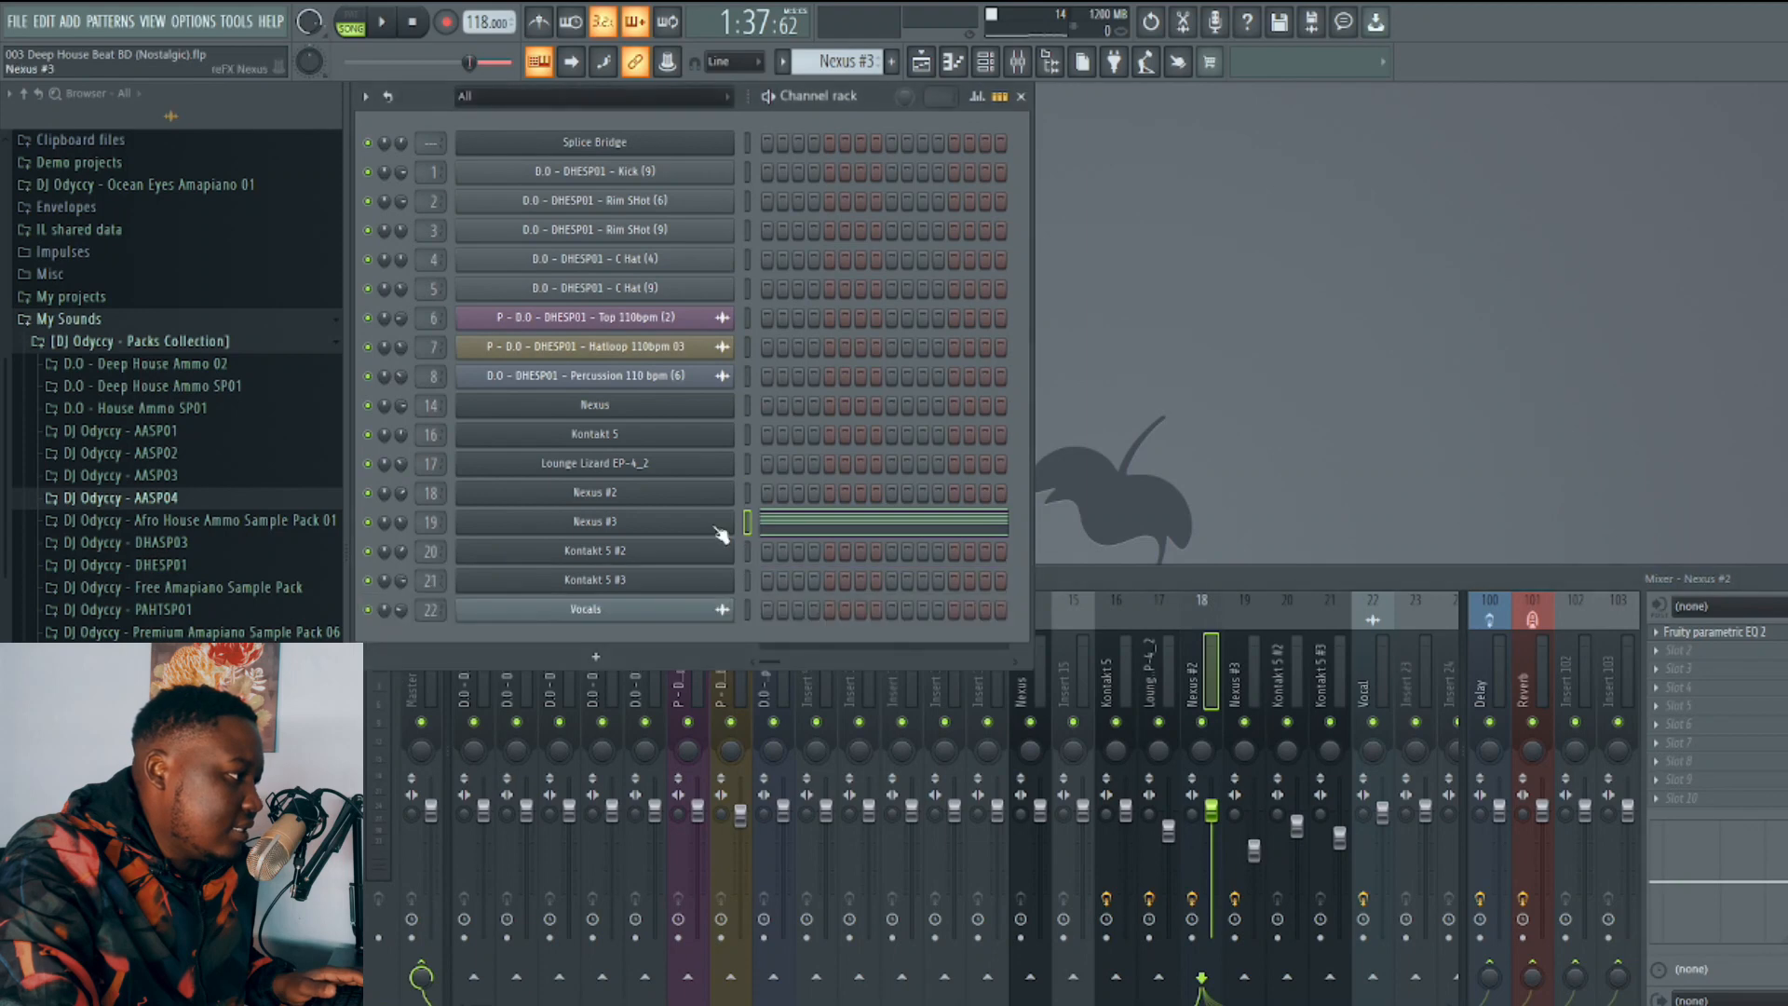
key(space)
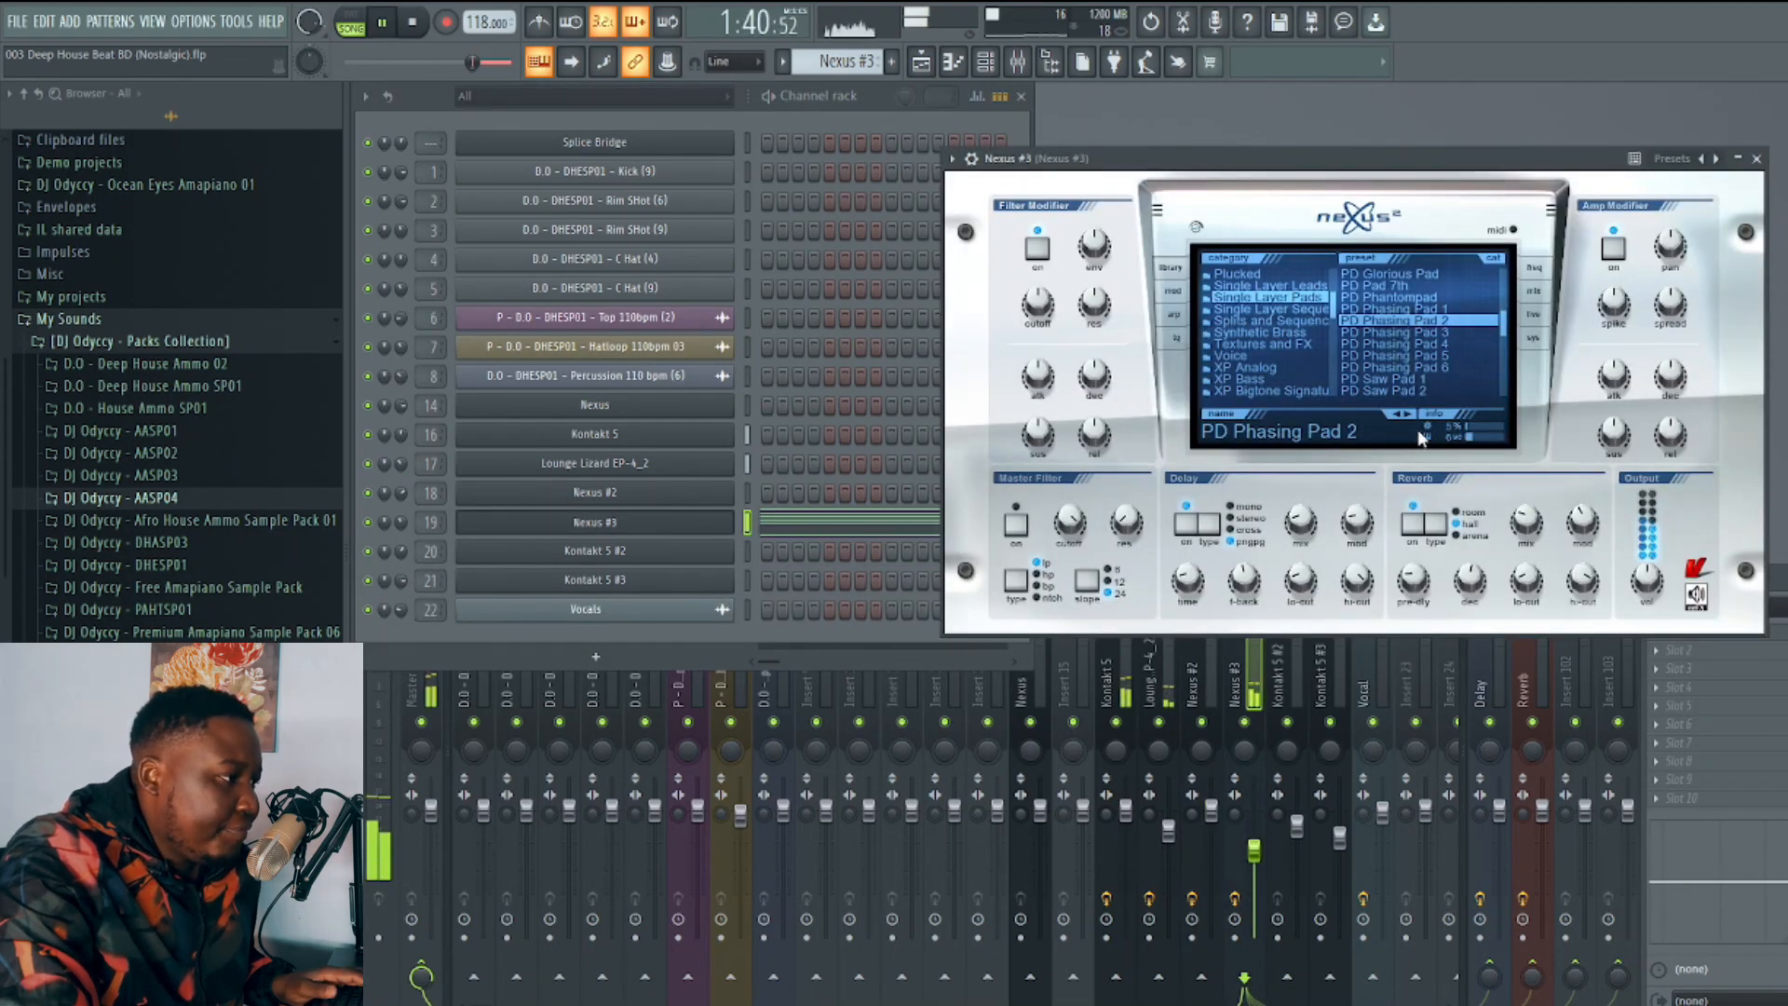
drag(1384, 159, 982, 146)
Open the Nexus #3 mixer track's Fruity Parametric EQ 2, adjust its high-end filter band while listening, and close the EQ.
click(1738, 650)
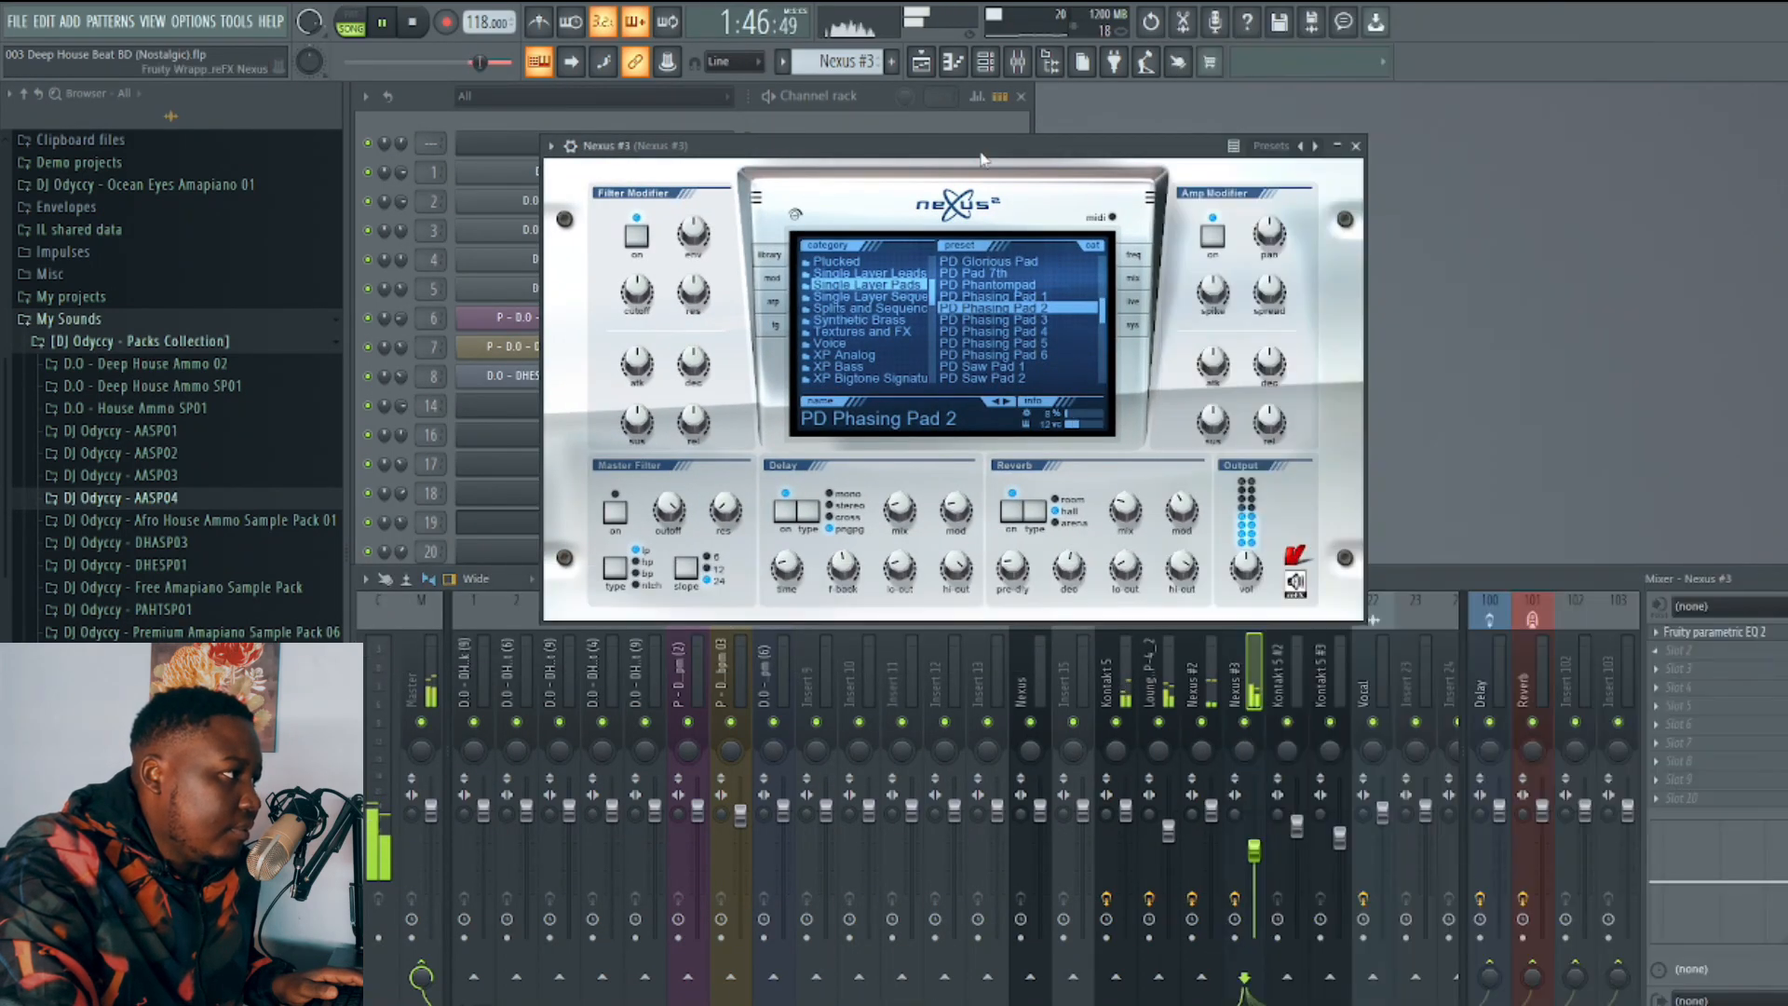
click(1407, 284)
click(1731, 633)
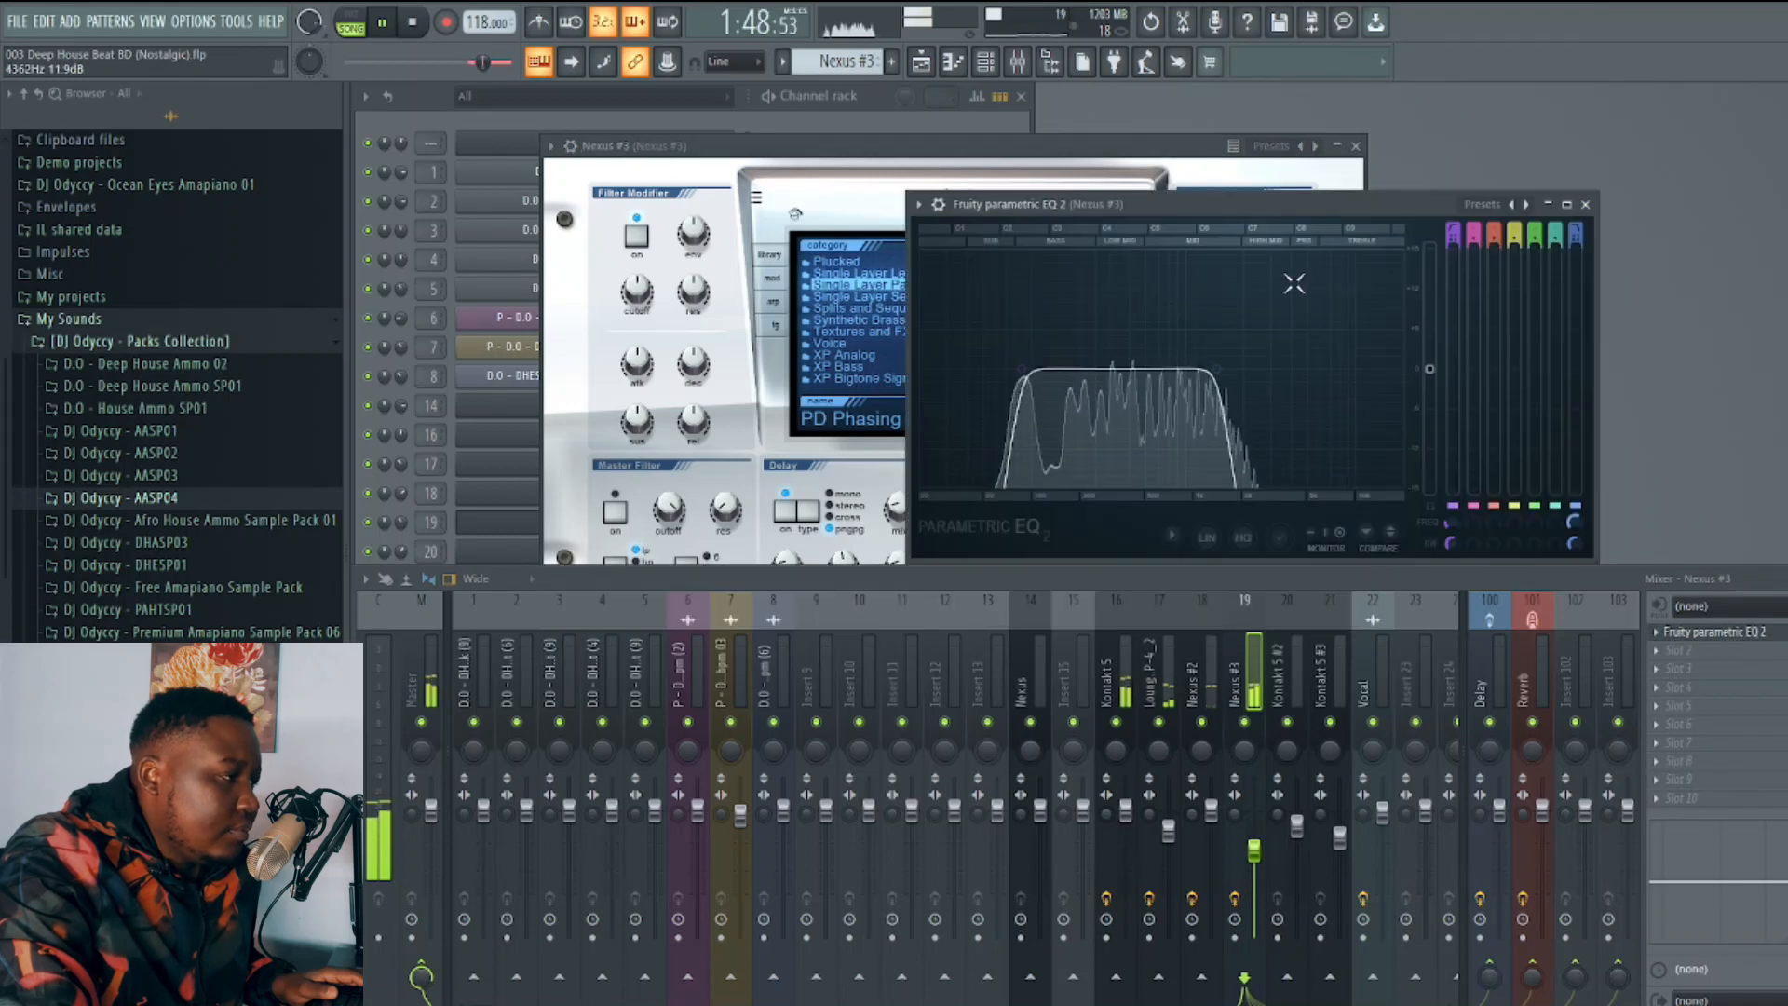
drag(1574, 523, 1574, 504)
click(1586, 204)
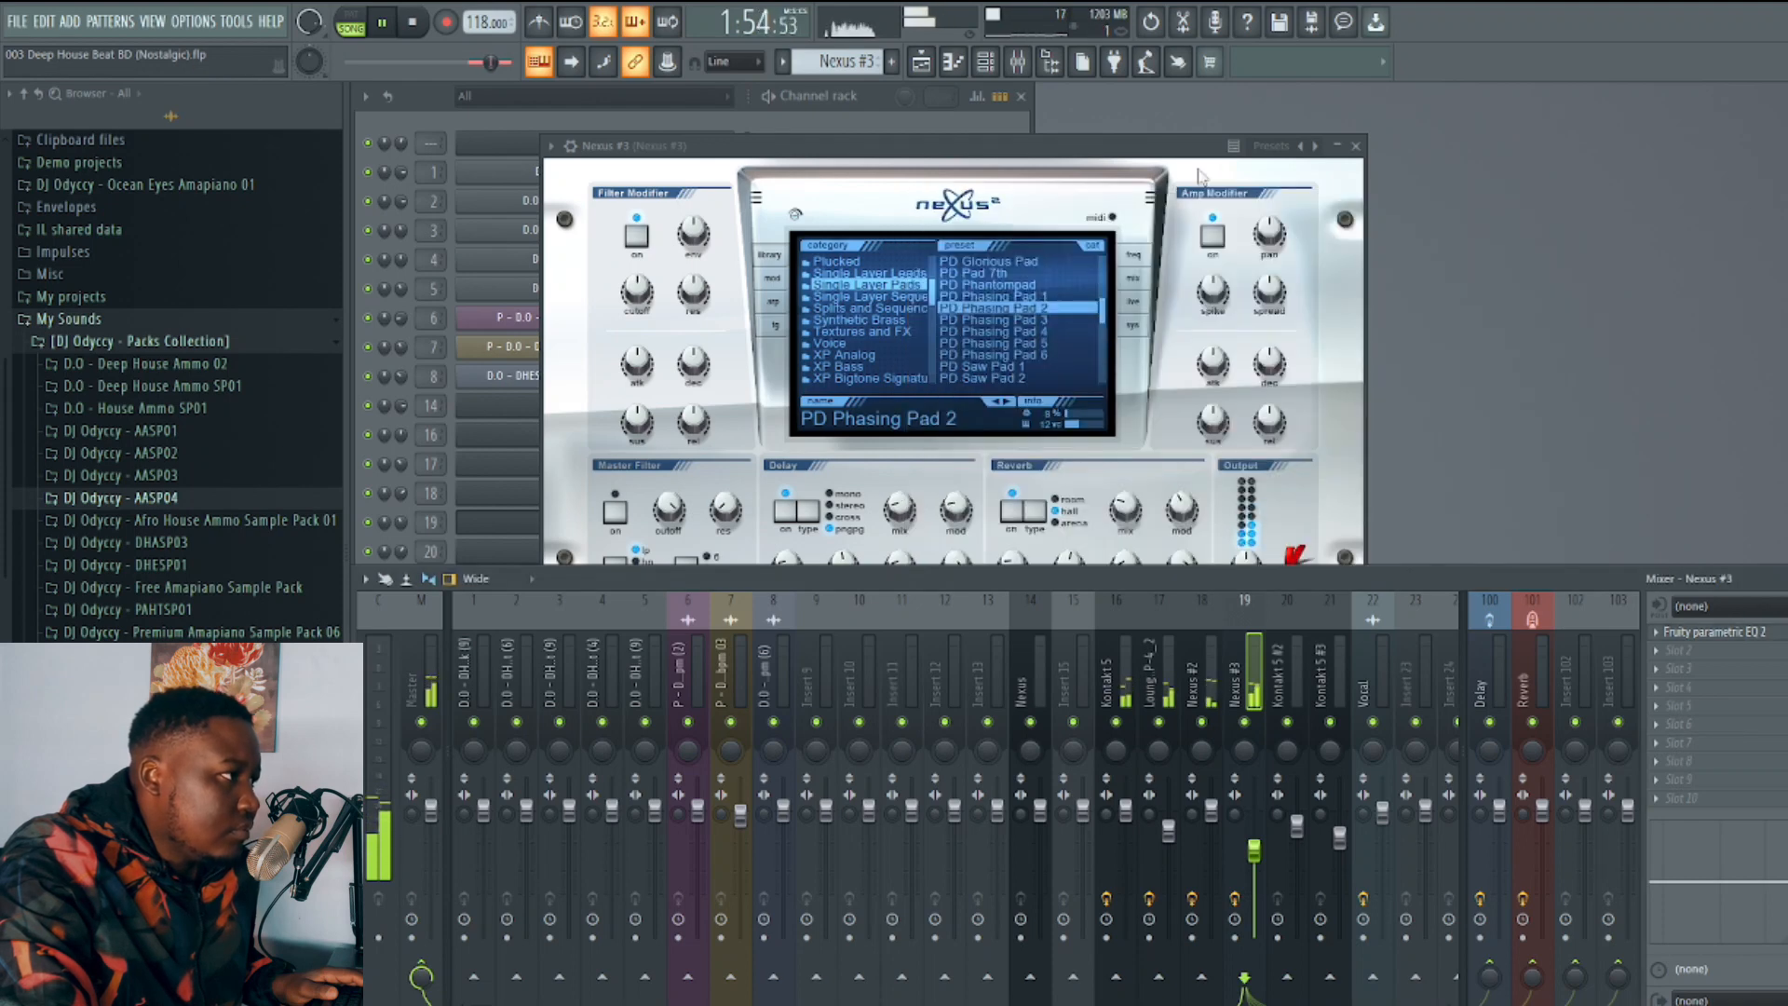
Stop playback and take another look at the Nexus #3 instrument, leaving its window closed.
click(1359, 152)
key(space)
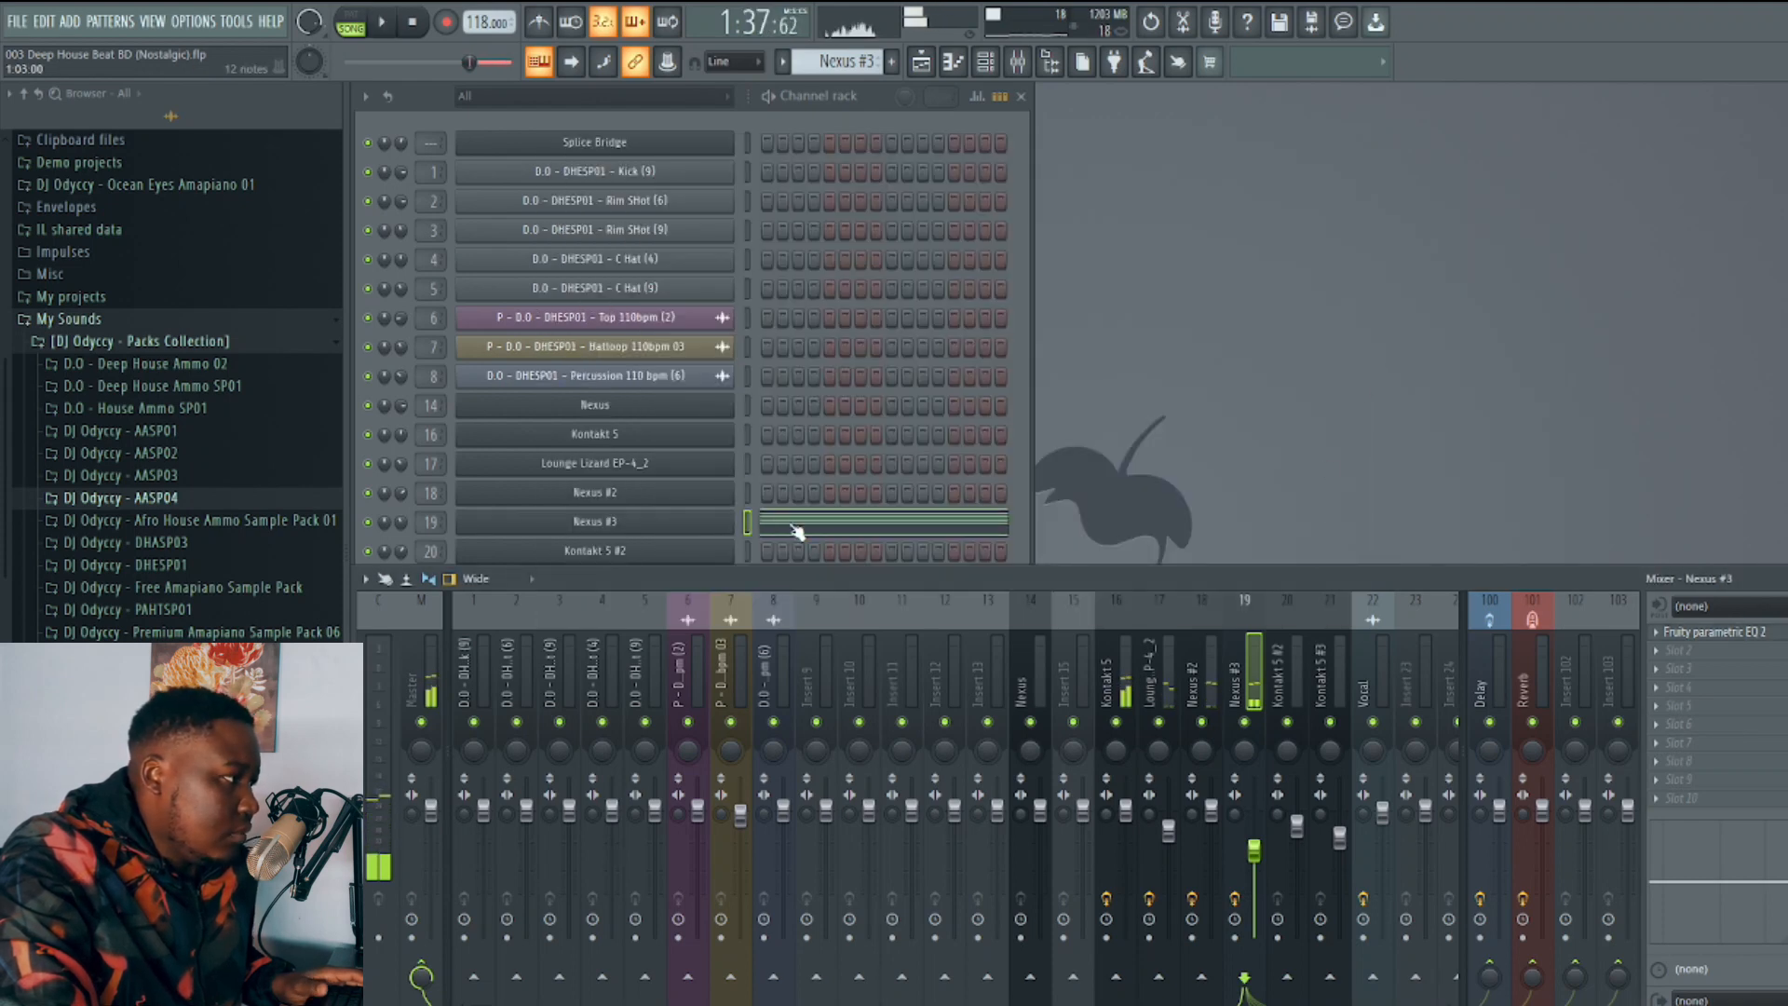
click(687, 522)
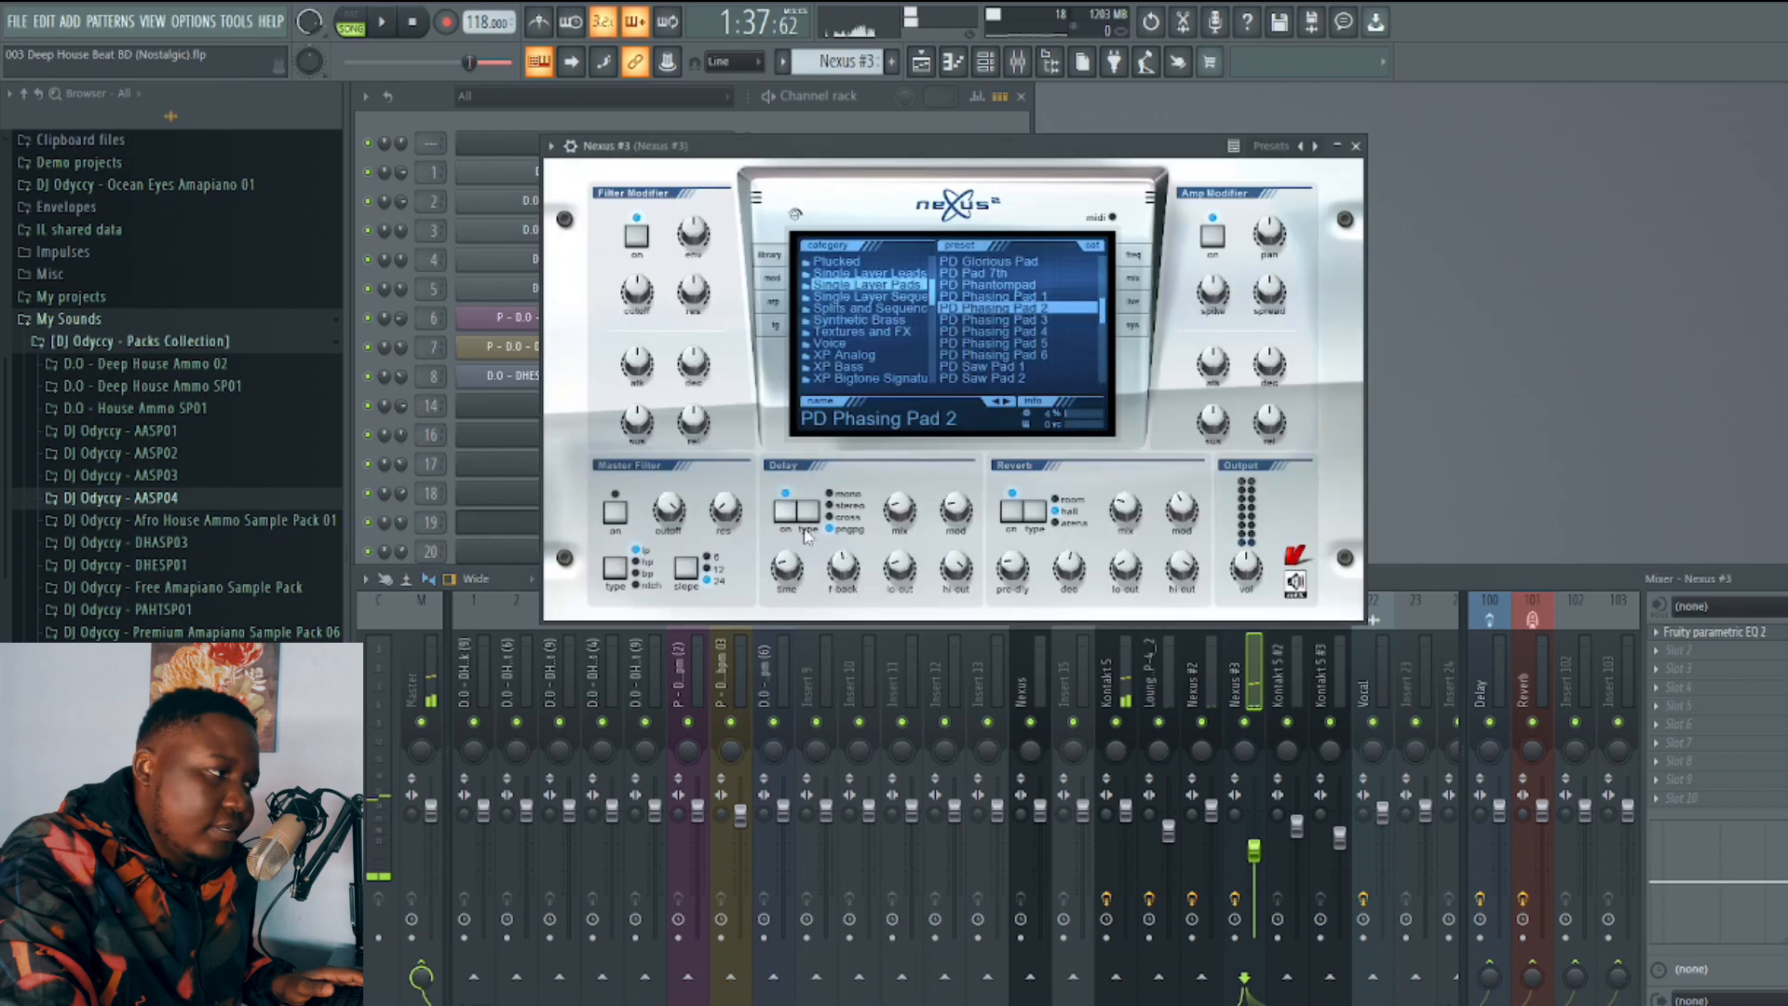
click(1357, 146)
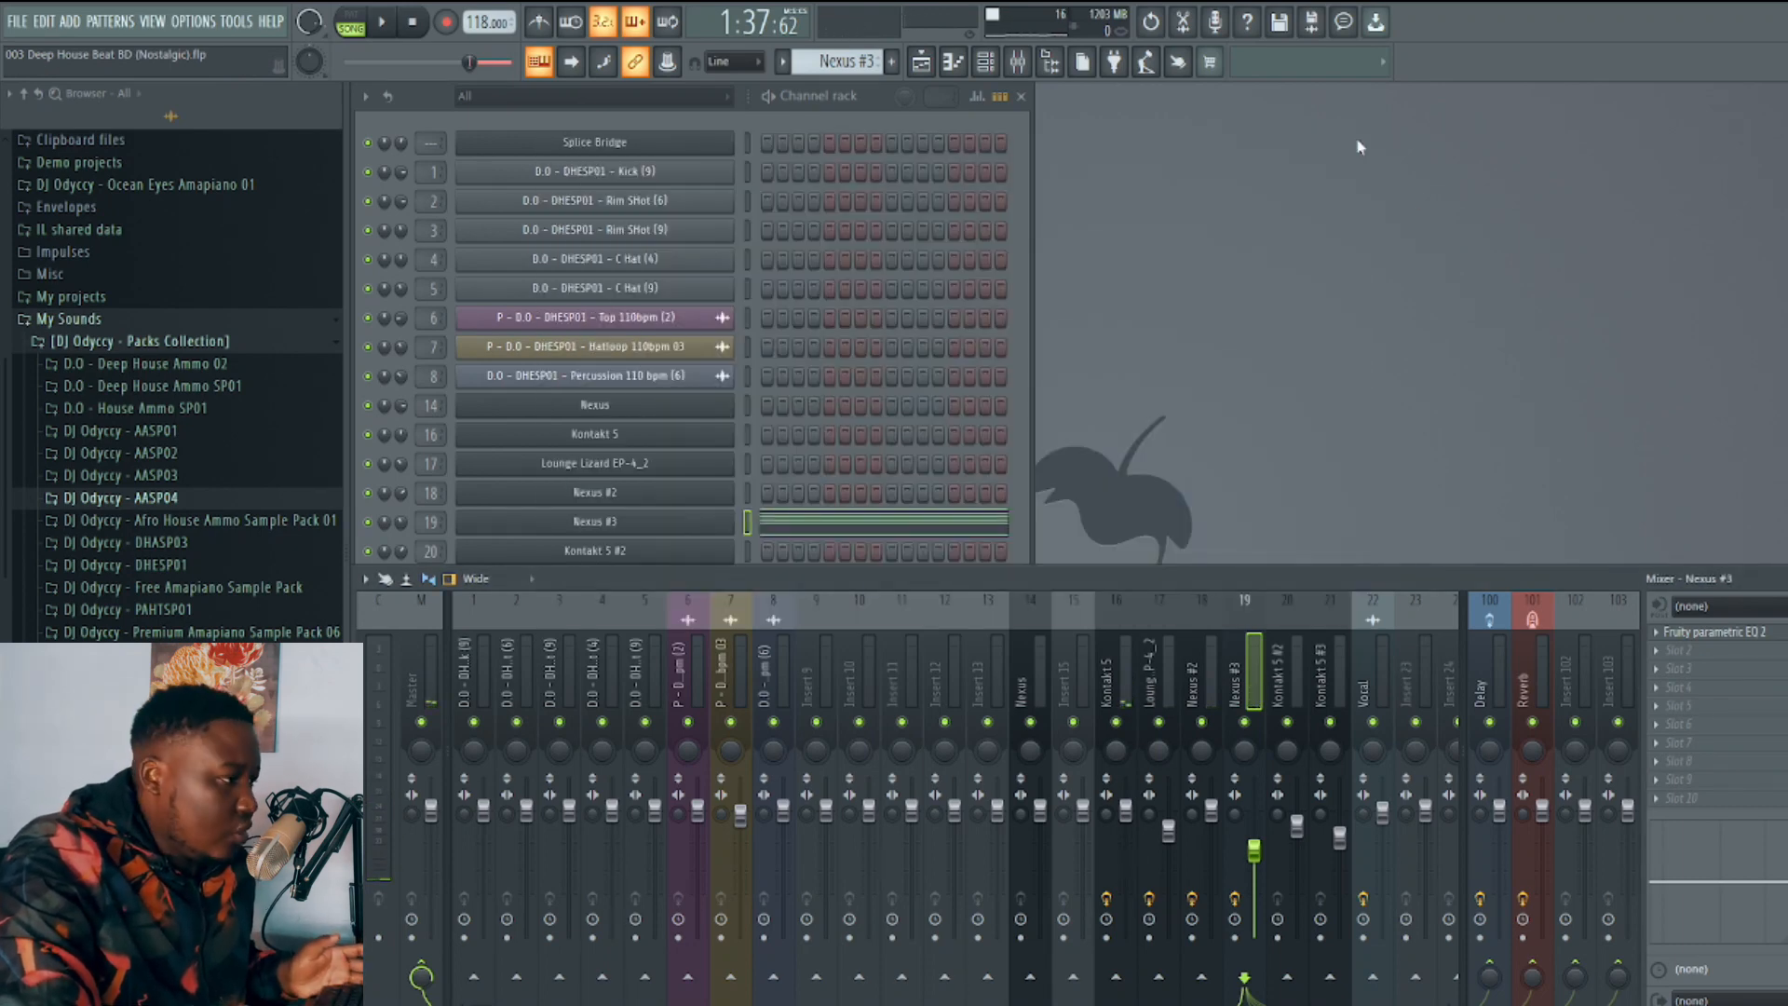
Unmute Track 14 in the playlist and select the Kontakt 5 #2 pattern.
click(926, 65)
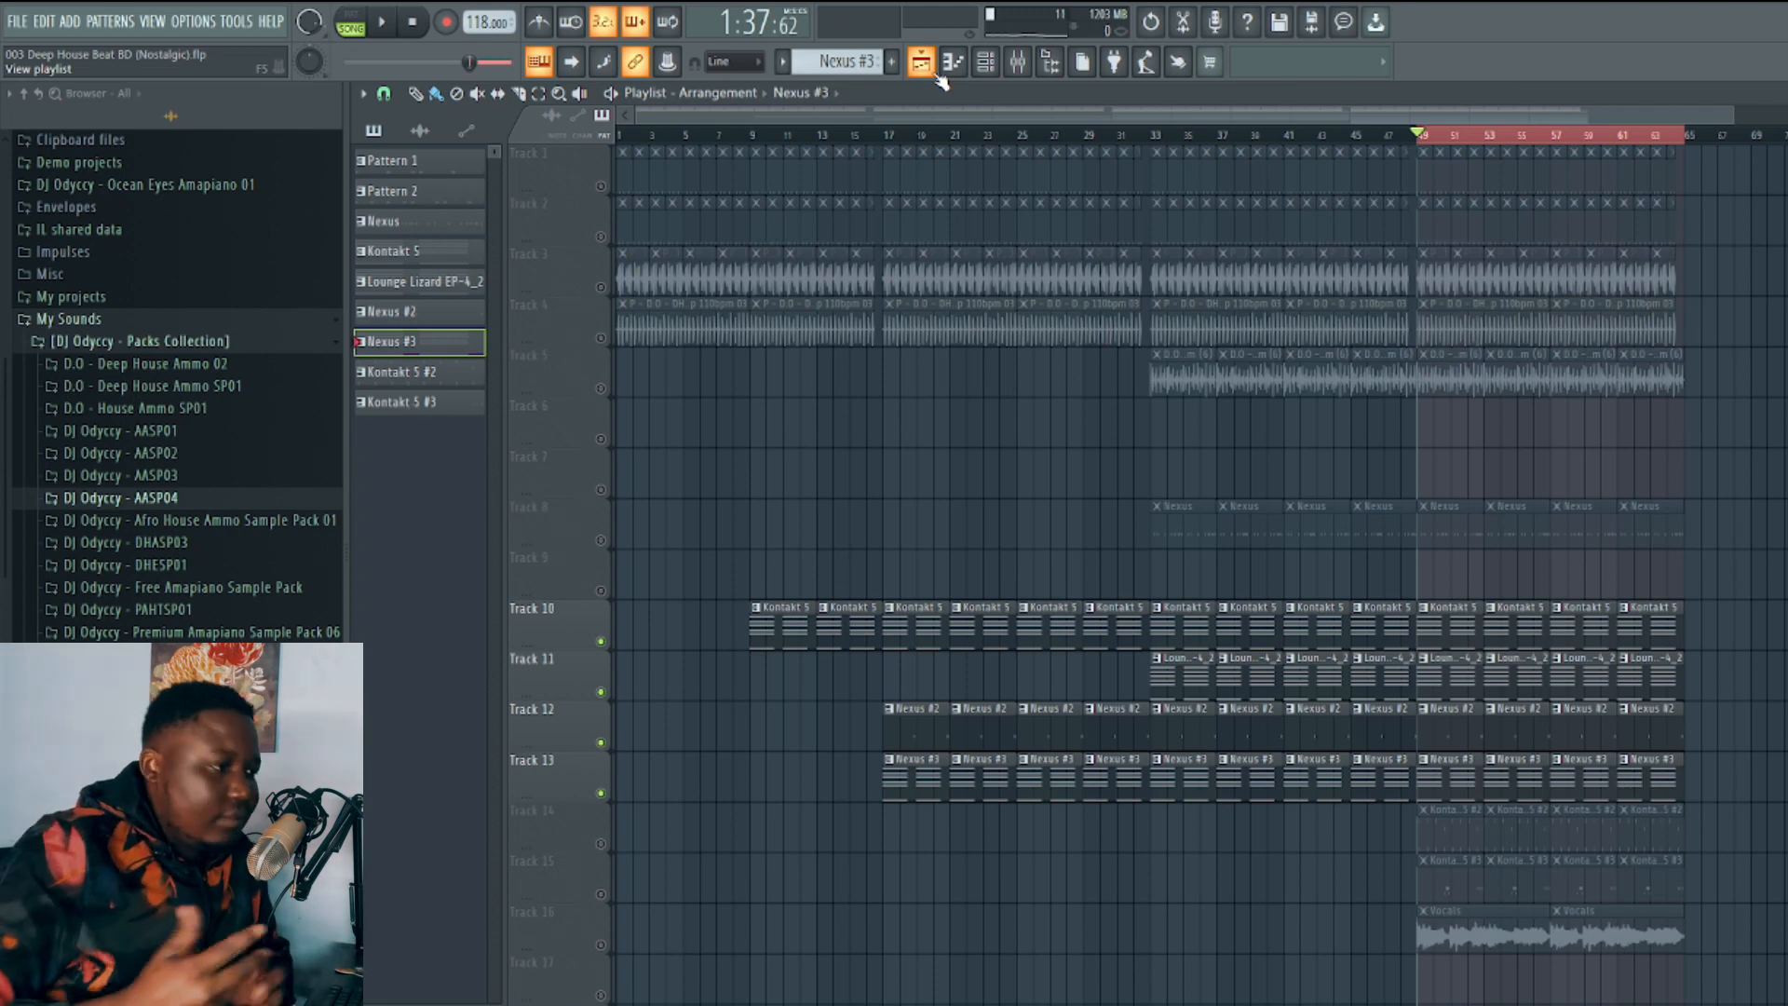
click(599, 843)
click(1467, 834)
Play the beat and examine the Kontakt 5 #2 notes in the piano roll.
key(space)
key(F5)
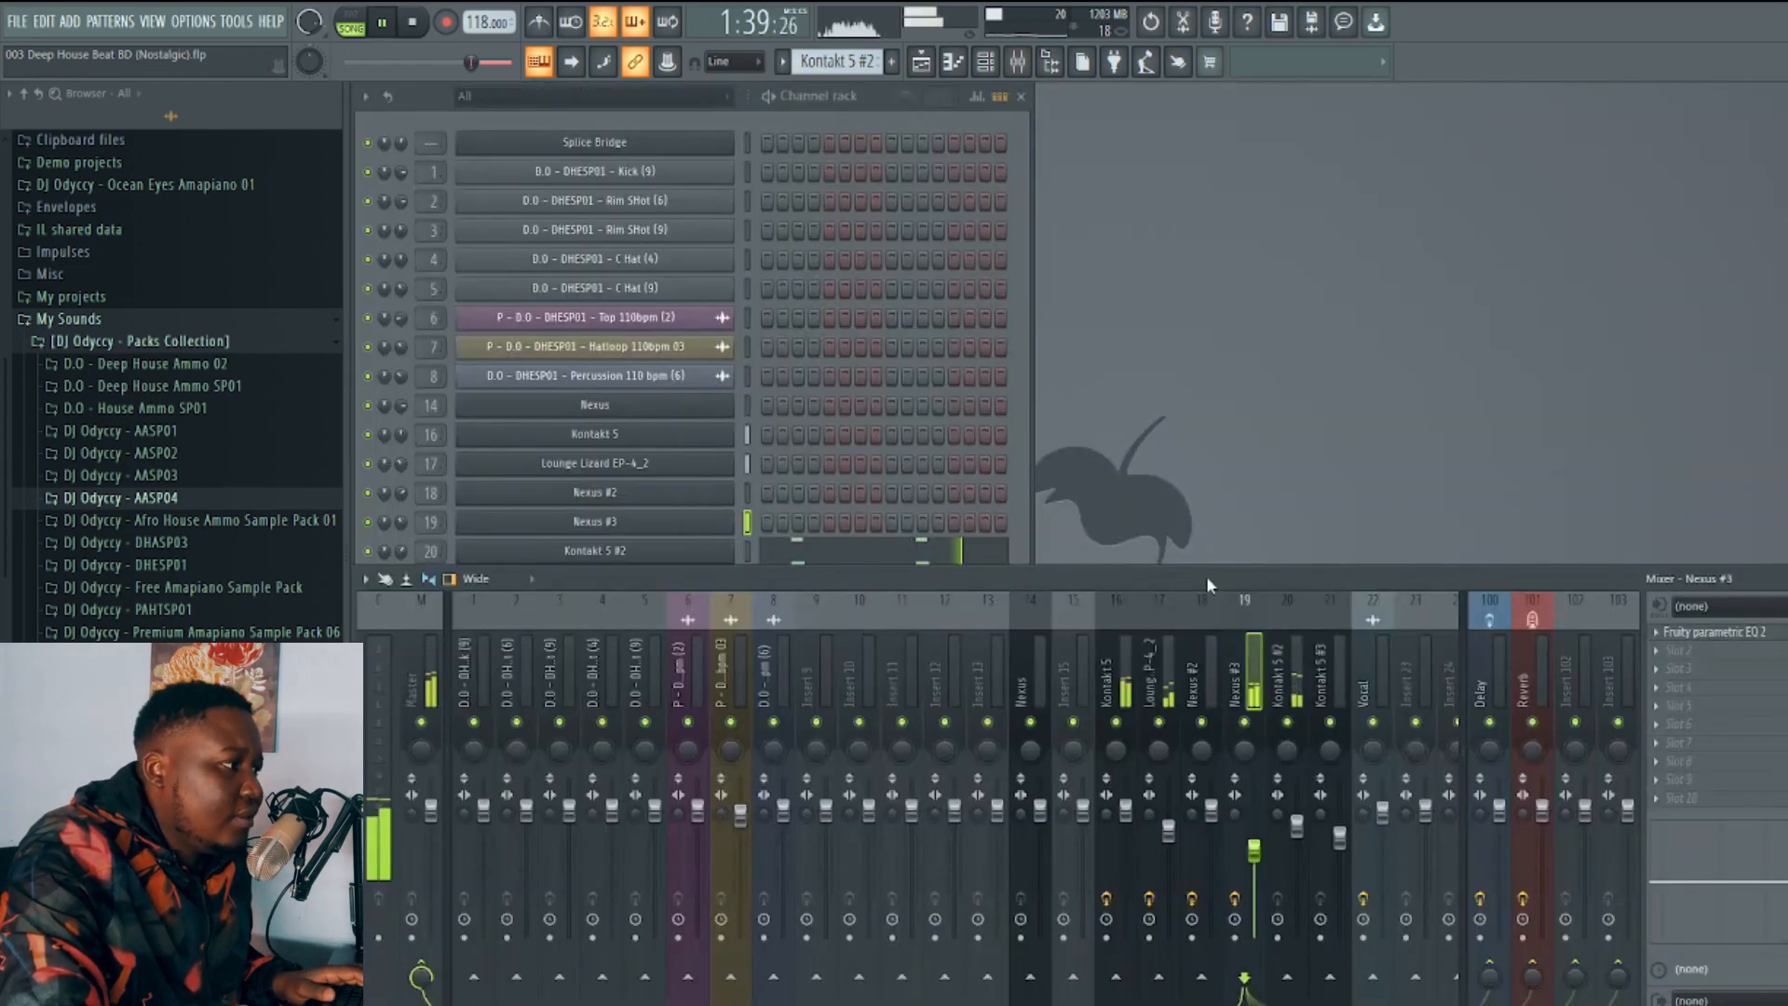
key(F7)
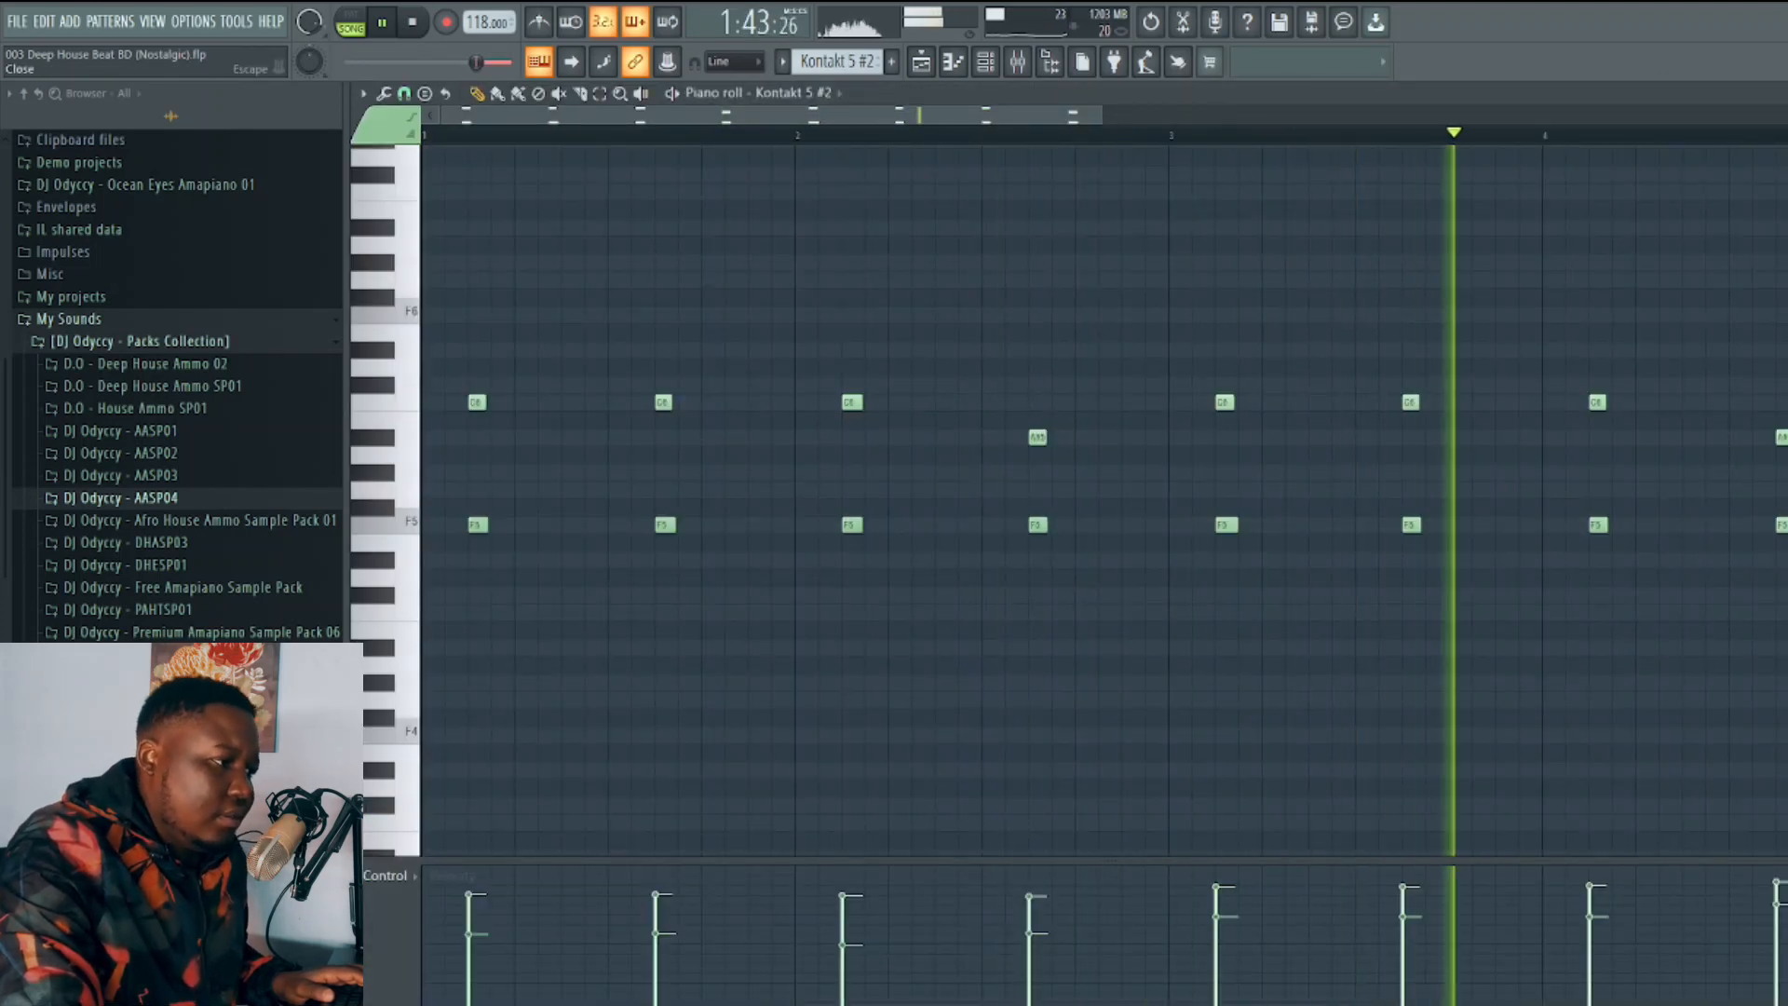
key(Escape)
Audition the Iron Bell Piano in the Kontakt 5 #2 instrument, stop playback and close the instrument.
click(694, 553)
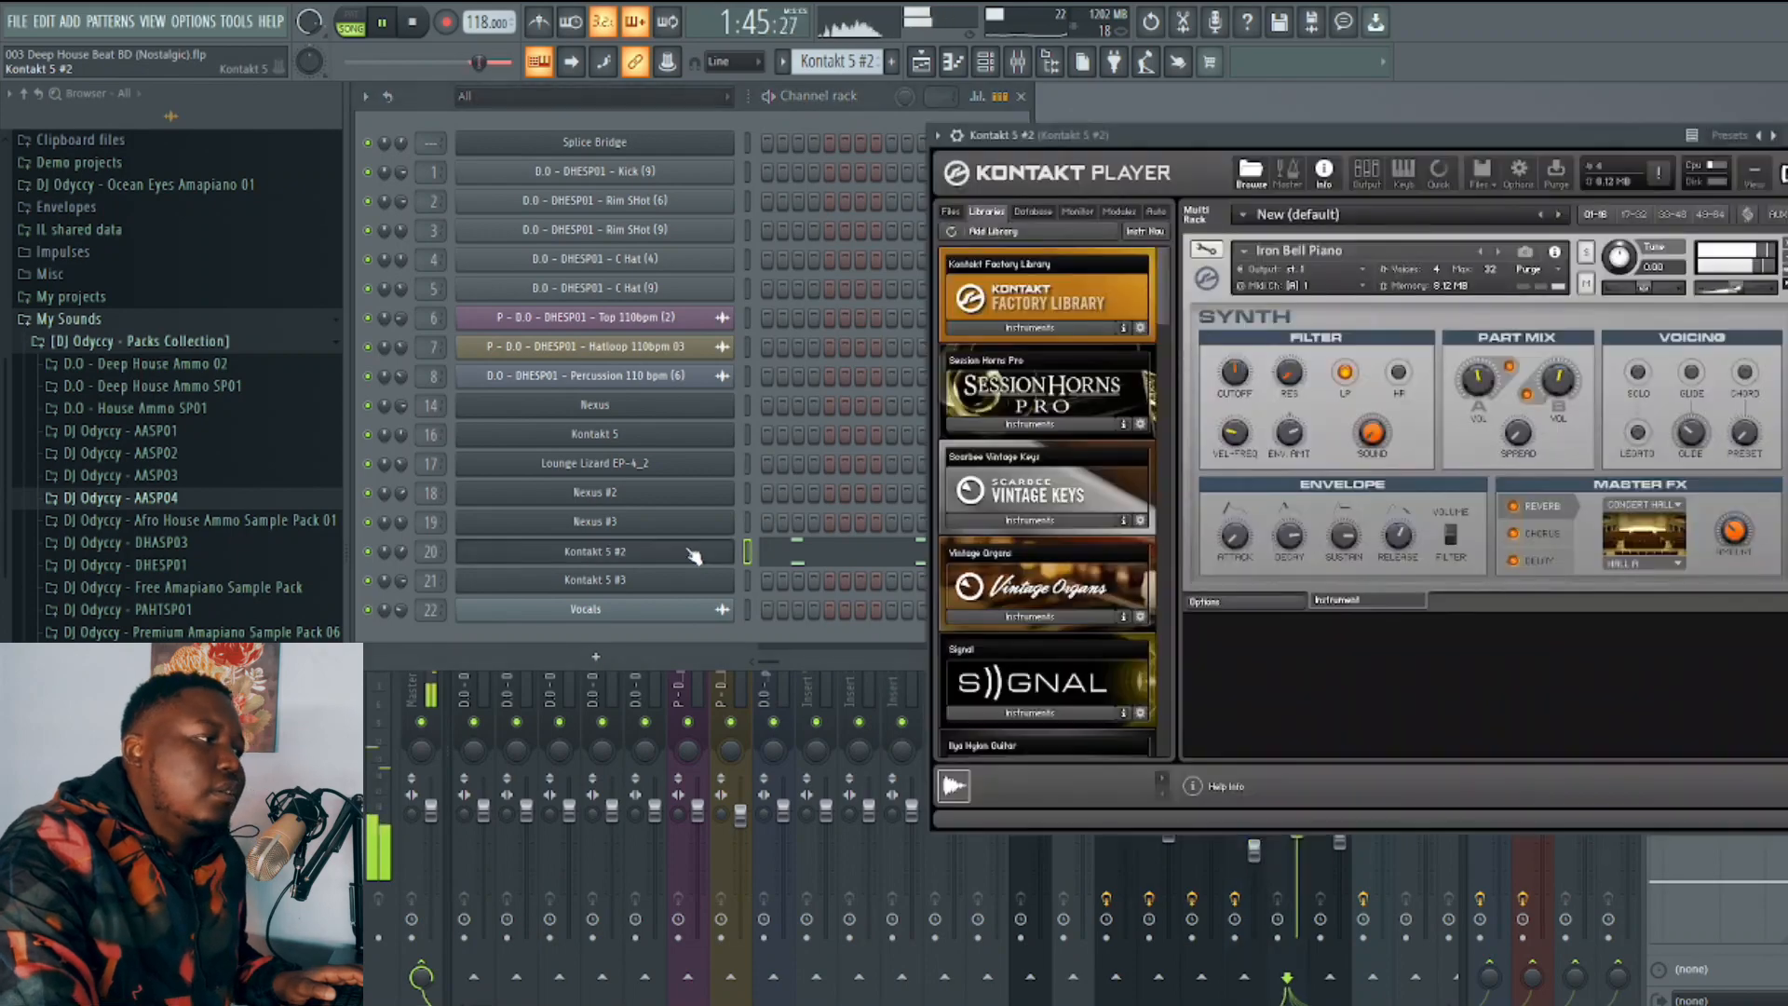
mouse_move(1405, 138)
mouse_down()
mouse_move(1415, 97)
mouse_move(1405, 121)
mouse_up()
key(space)
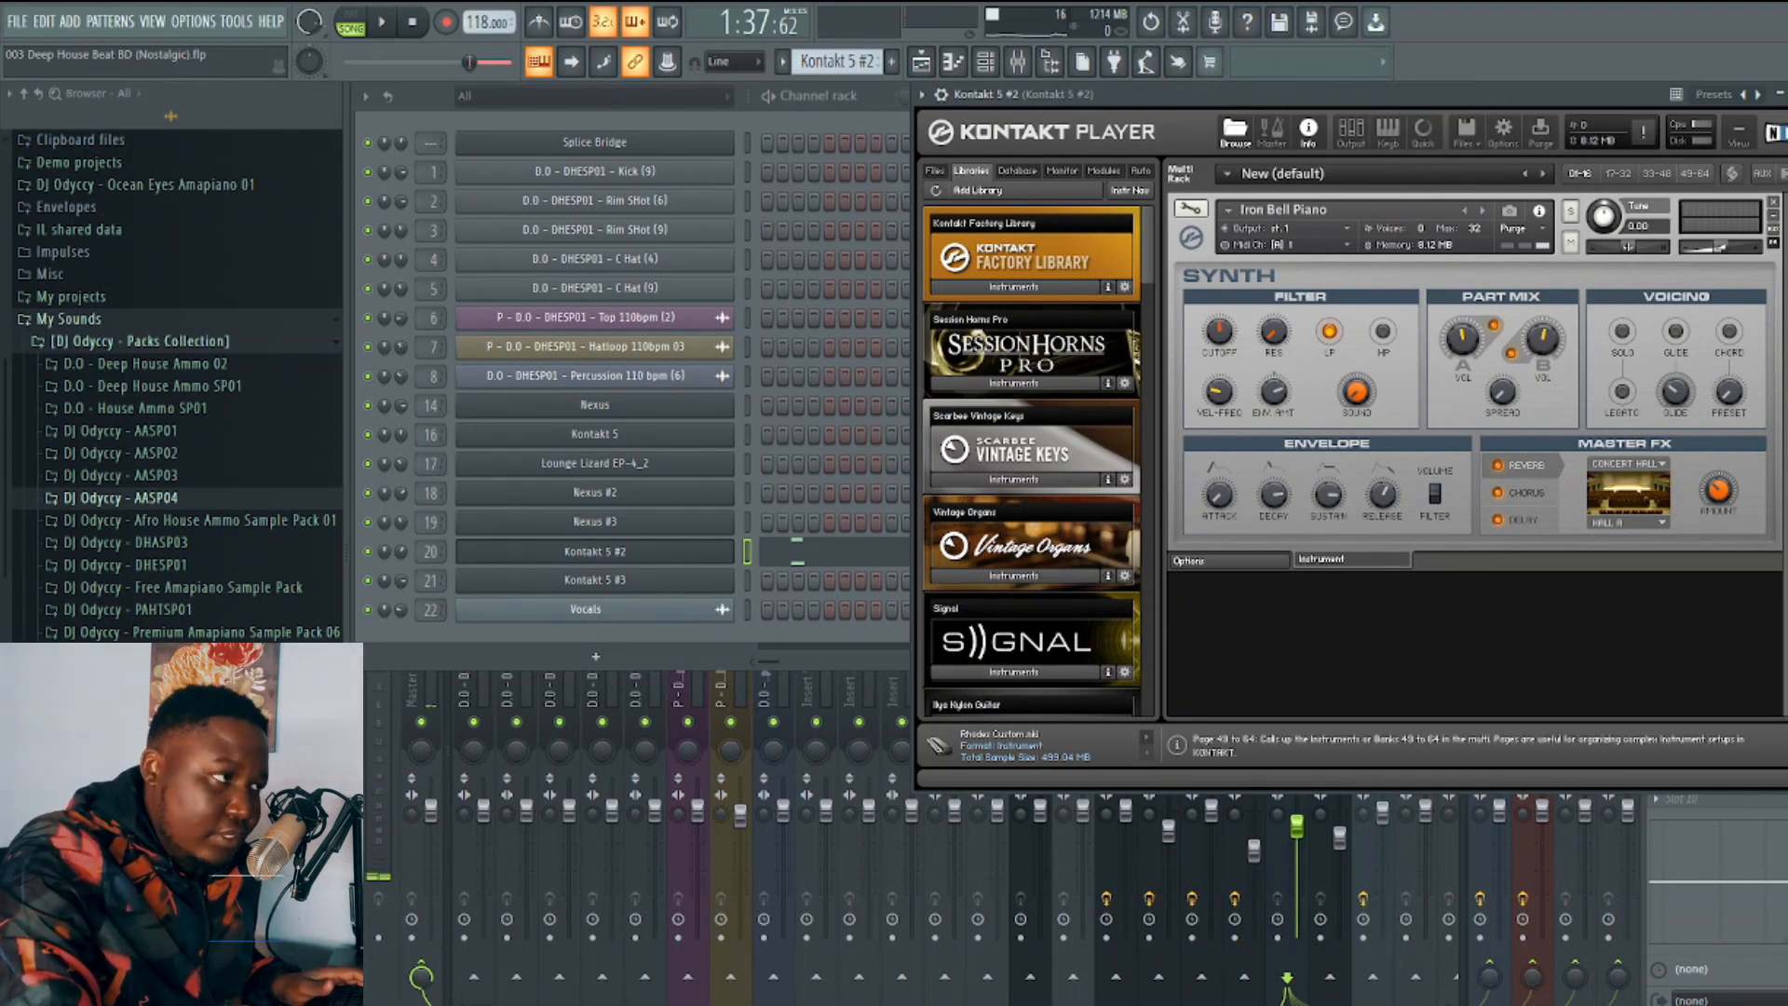
click(1787, 94)
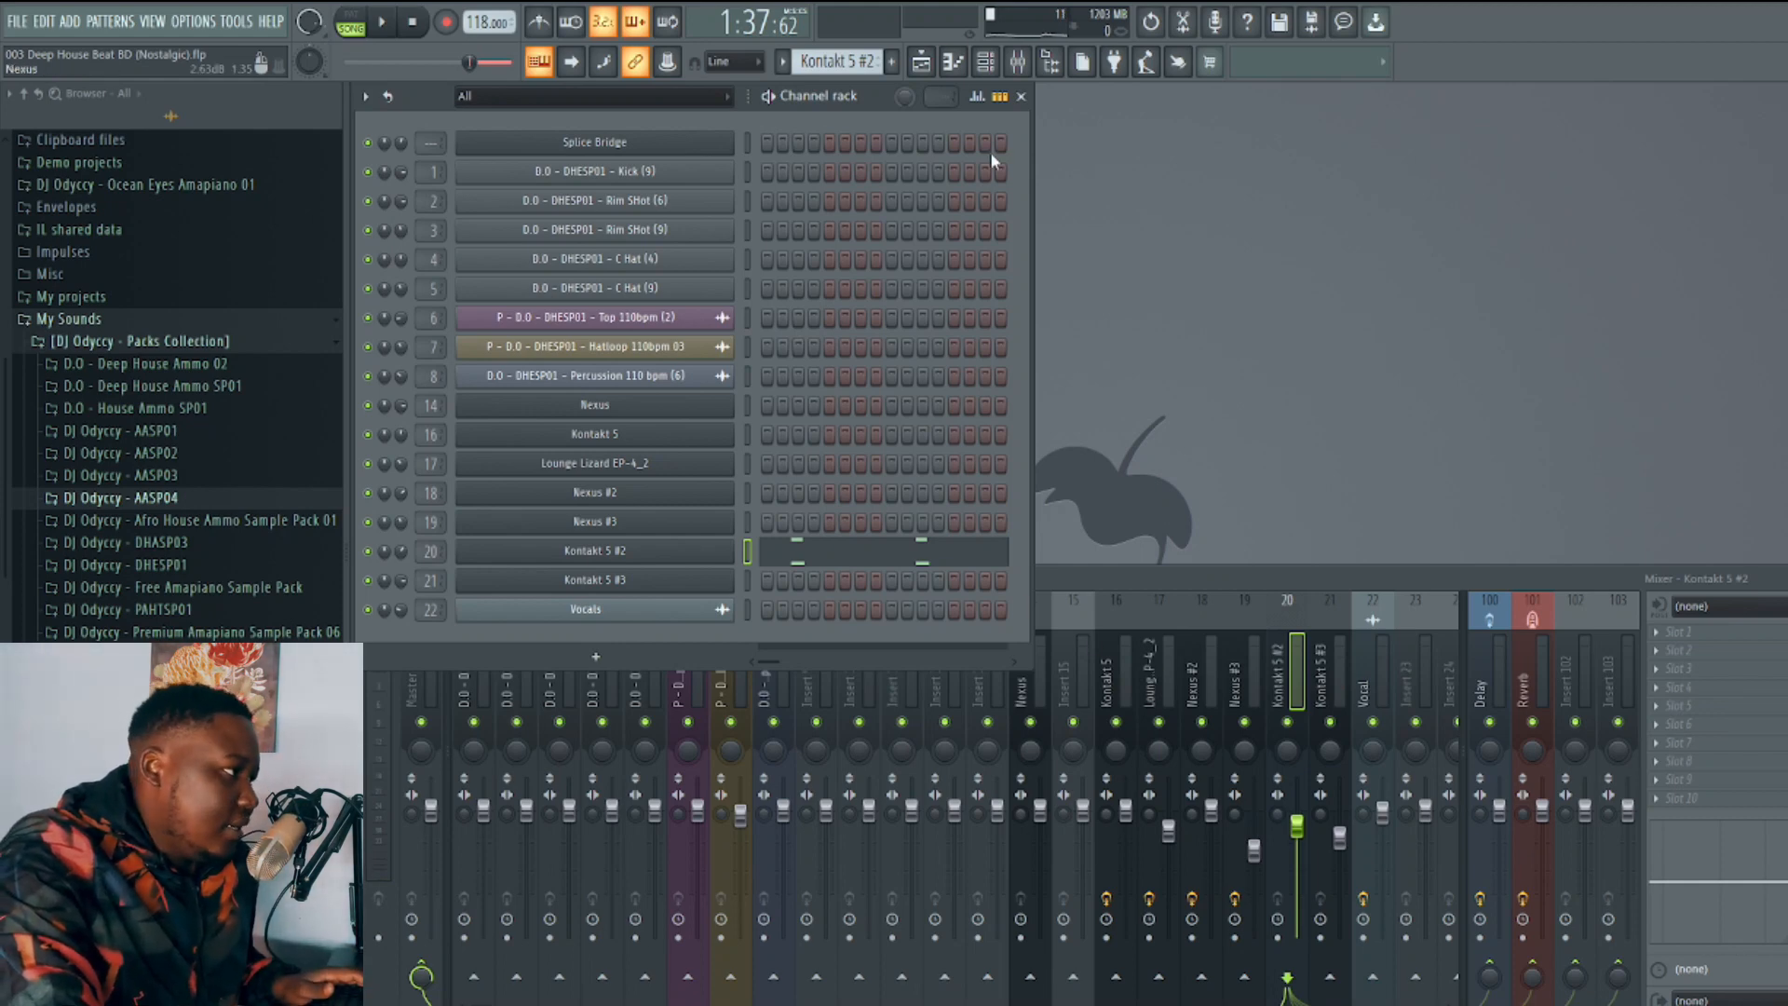
Unmute Track 15 in the playlist and select the Kontakt 5 #3 pattern, closing the playlist.
click(922, 63)
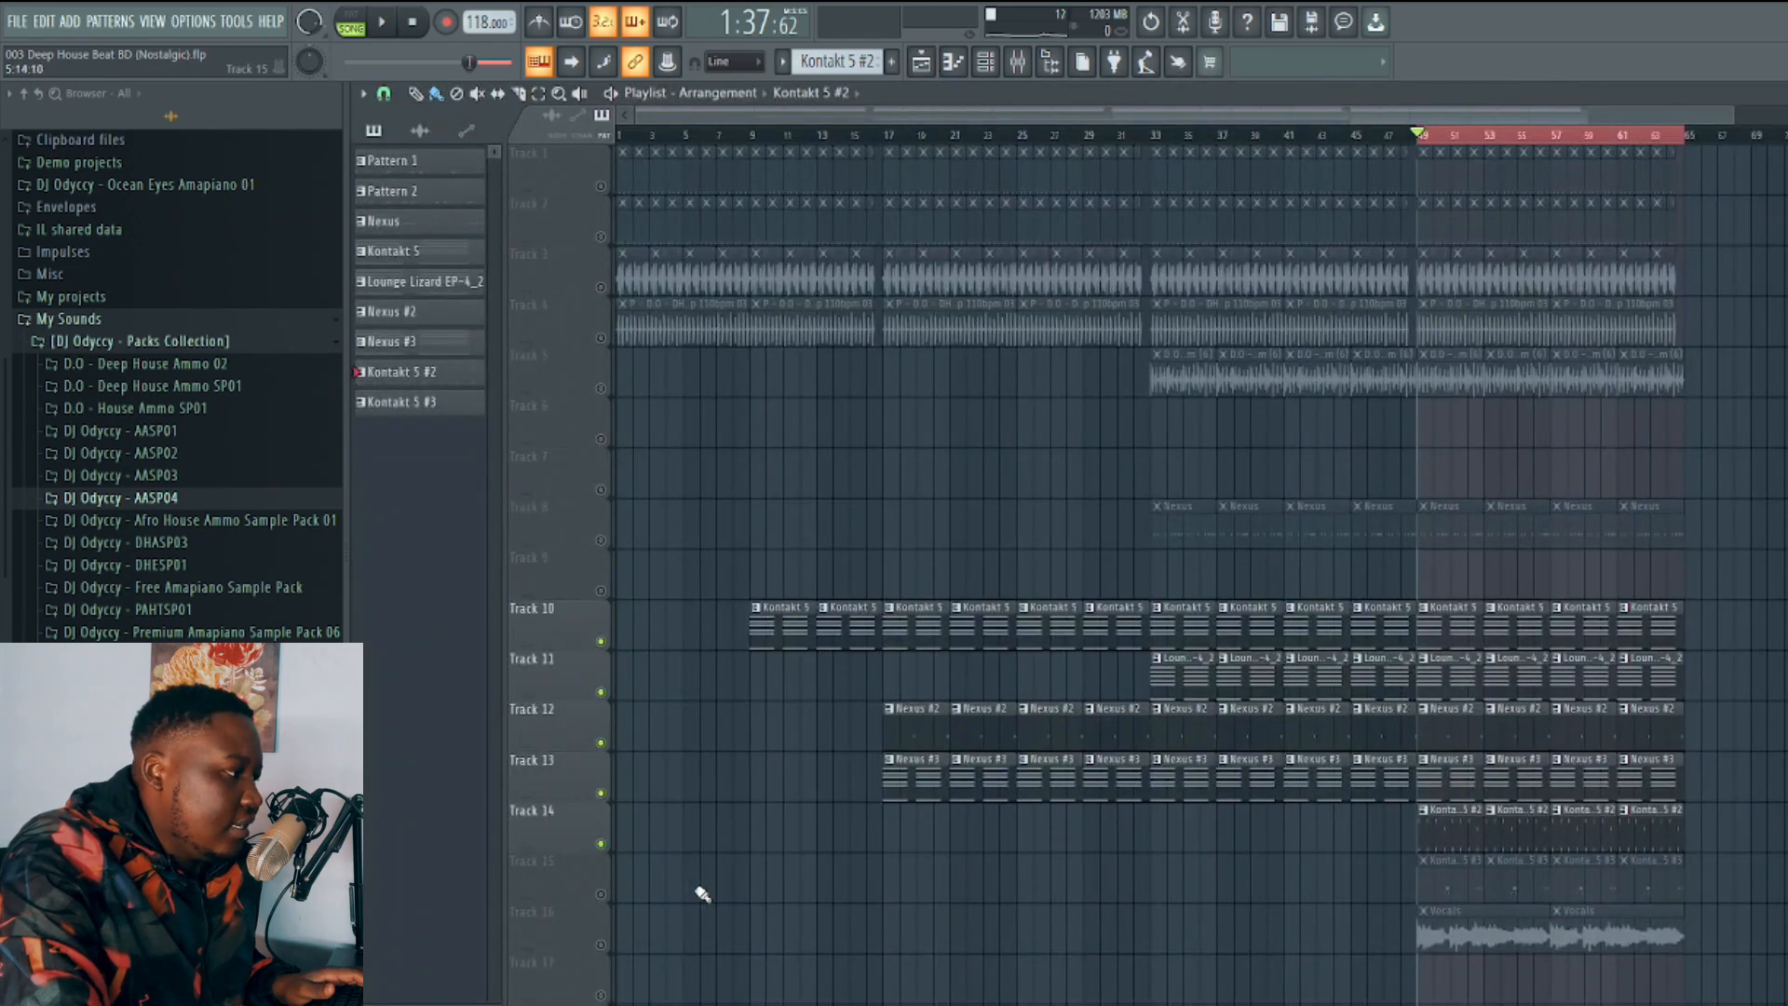
click(601, 895)
click(1446, 887)
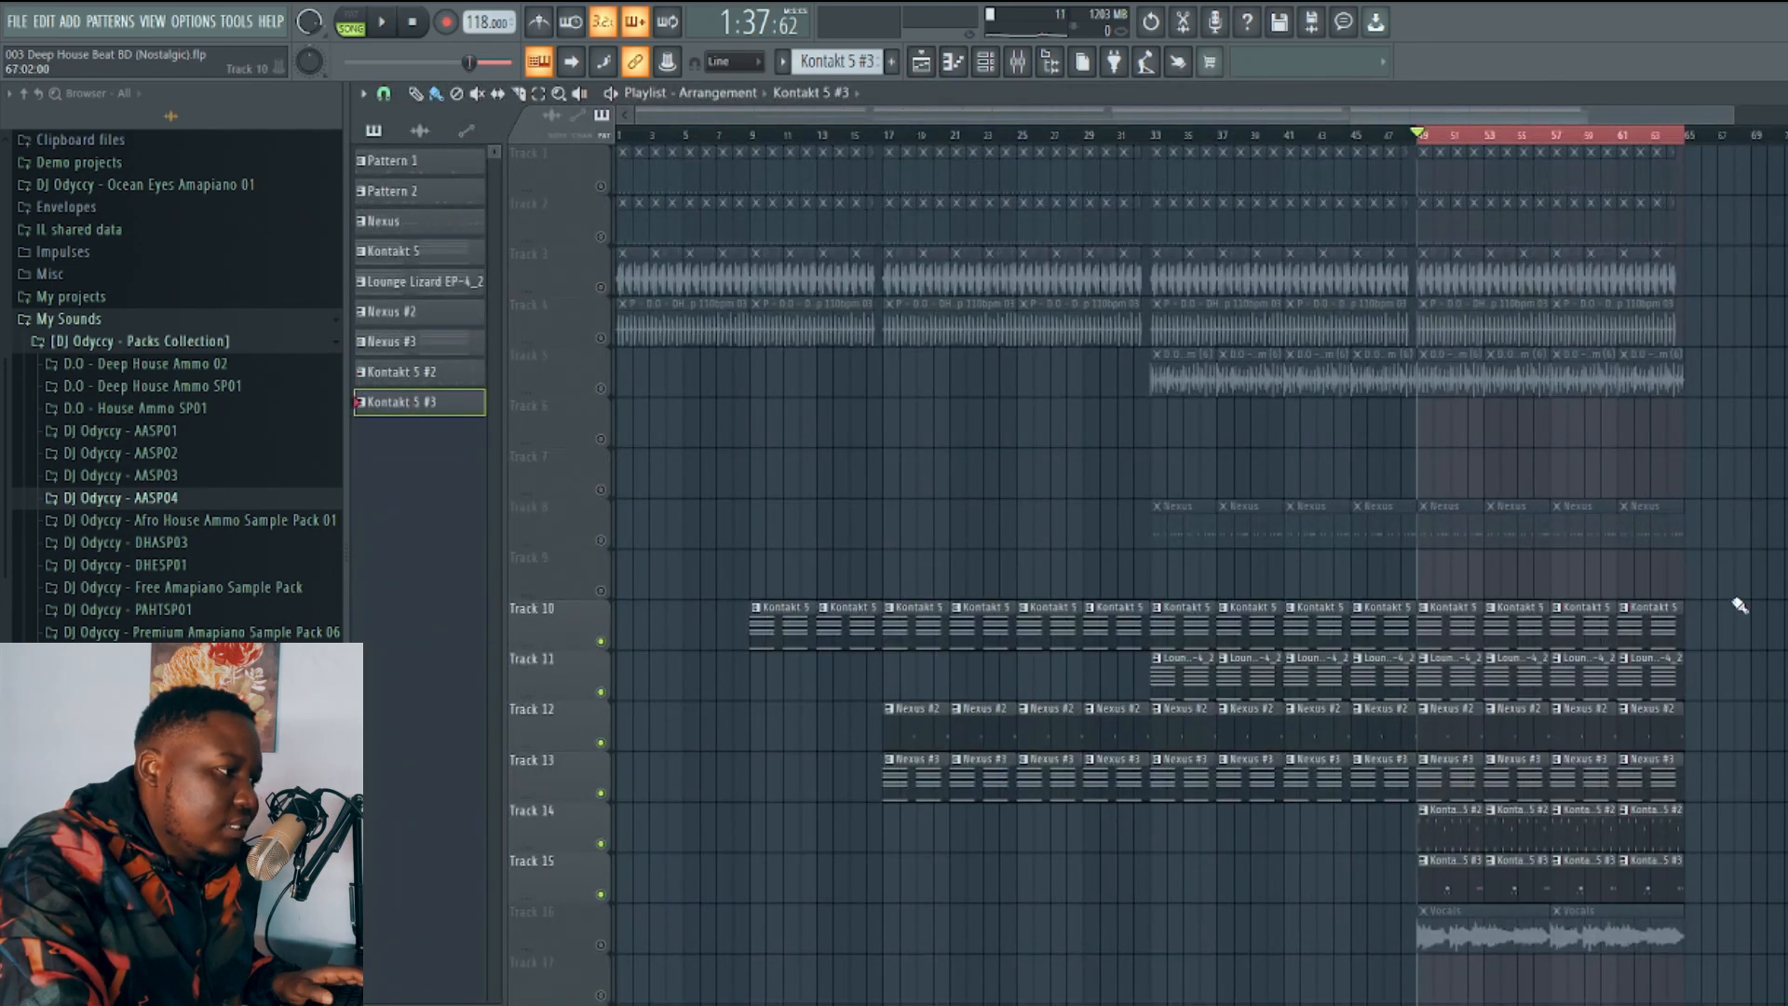
key(Escape)
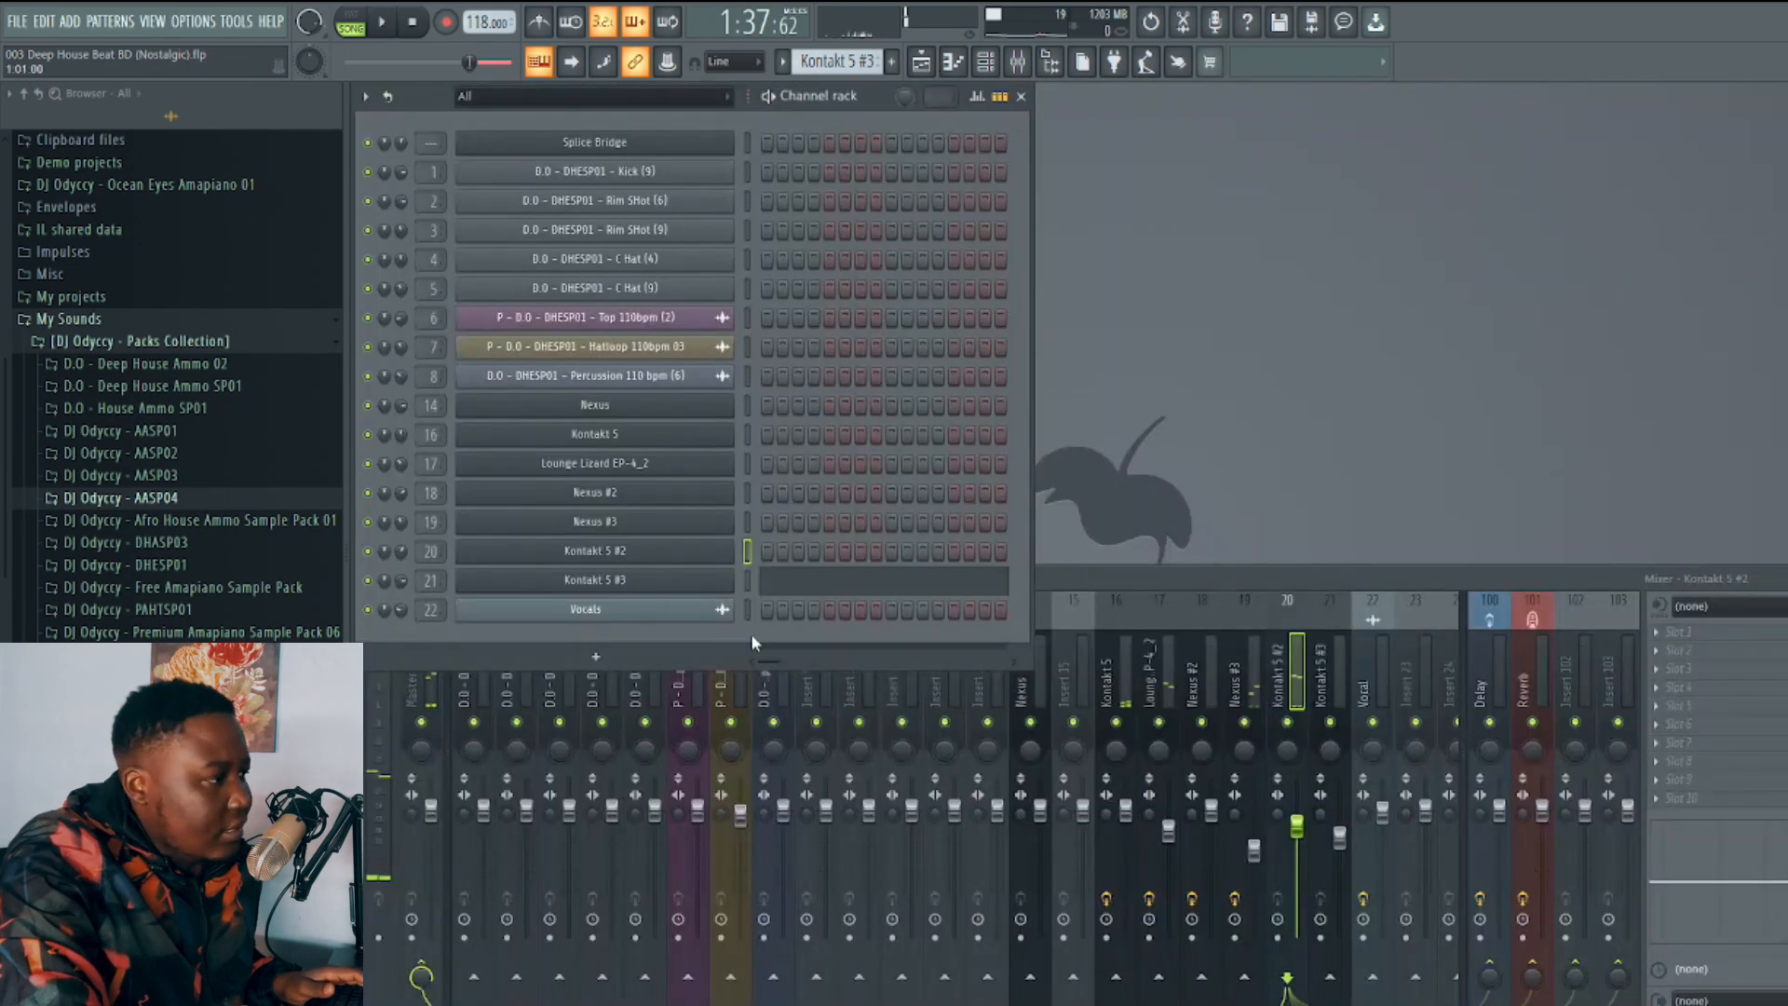
Open the Kontakt 5 #3 instrument, audition its Mute Trumpet with the beat, and stop playback.
click(694, 583)
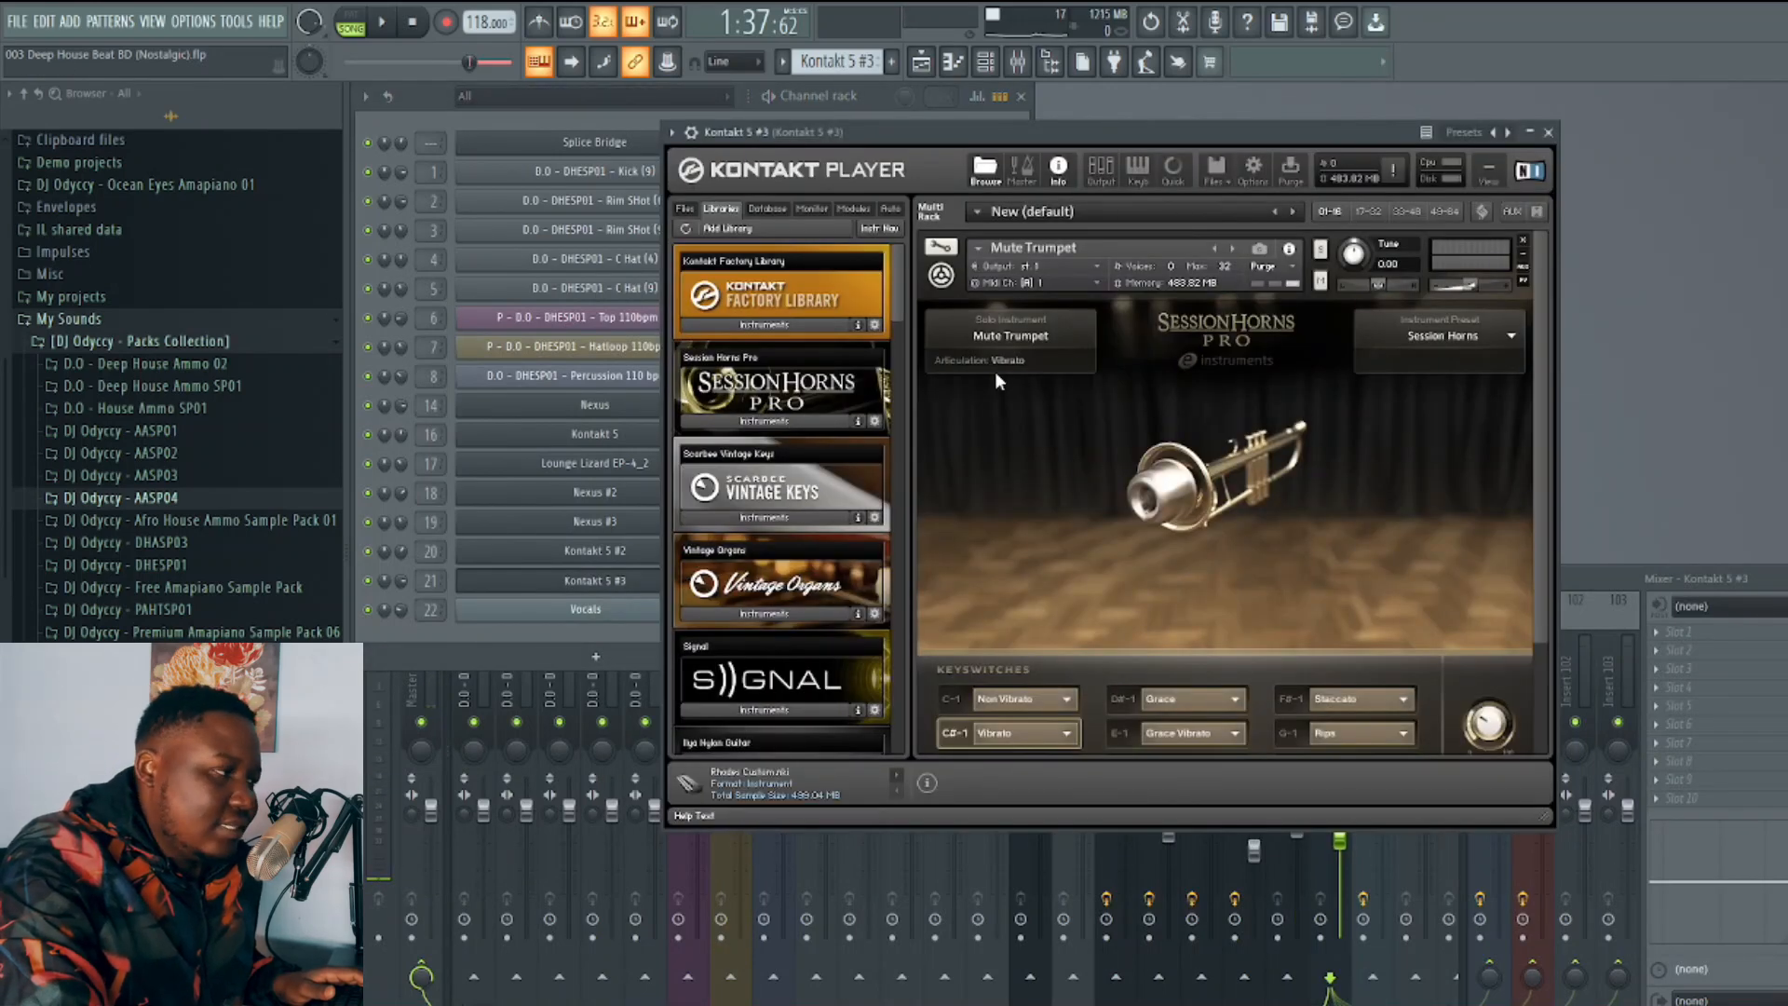
key(space)
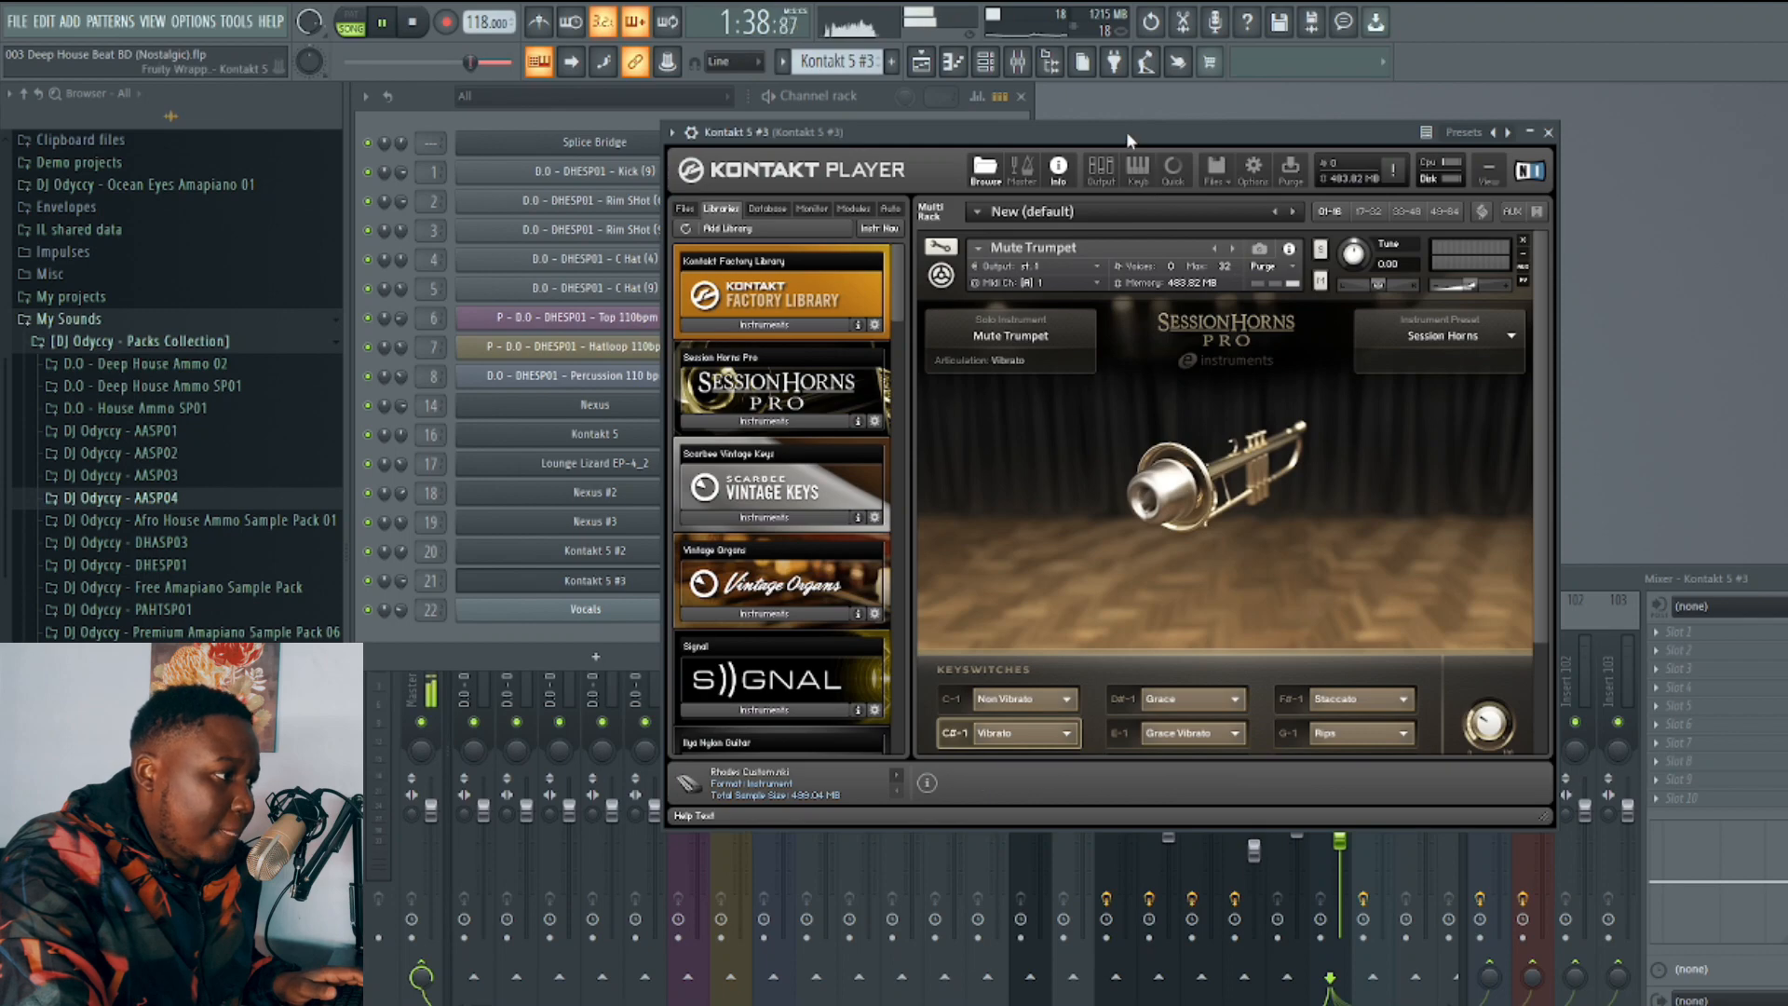
drag(1126, 131, 1166, 123)
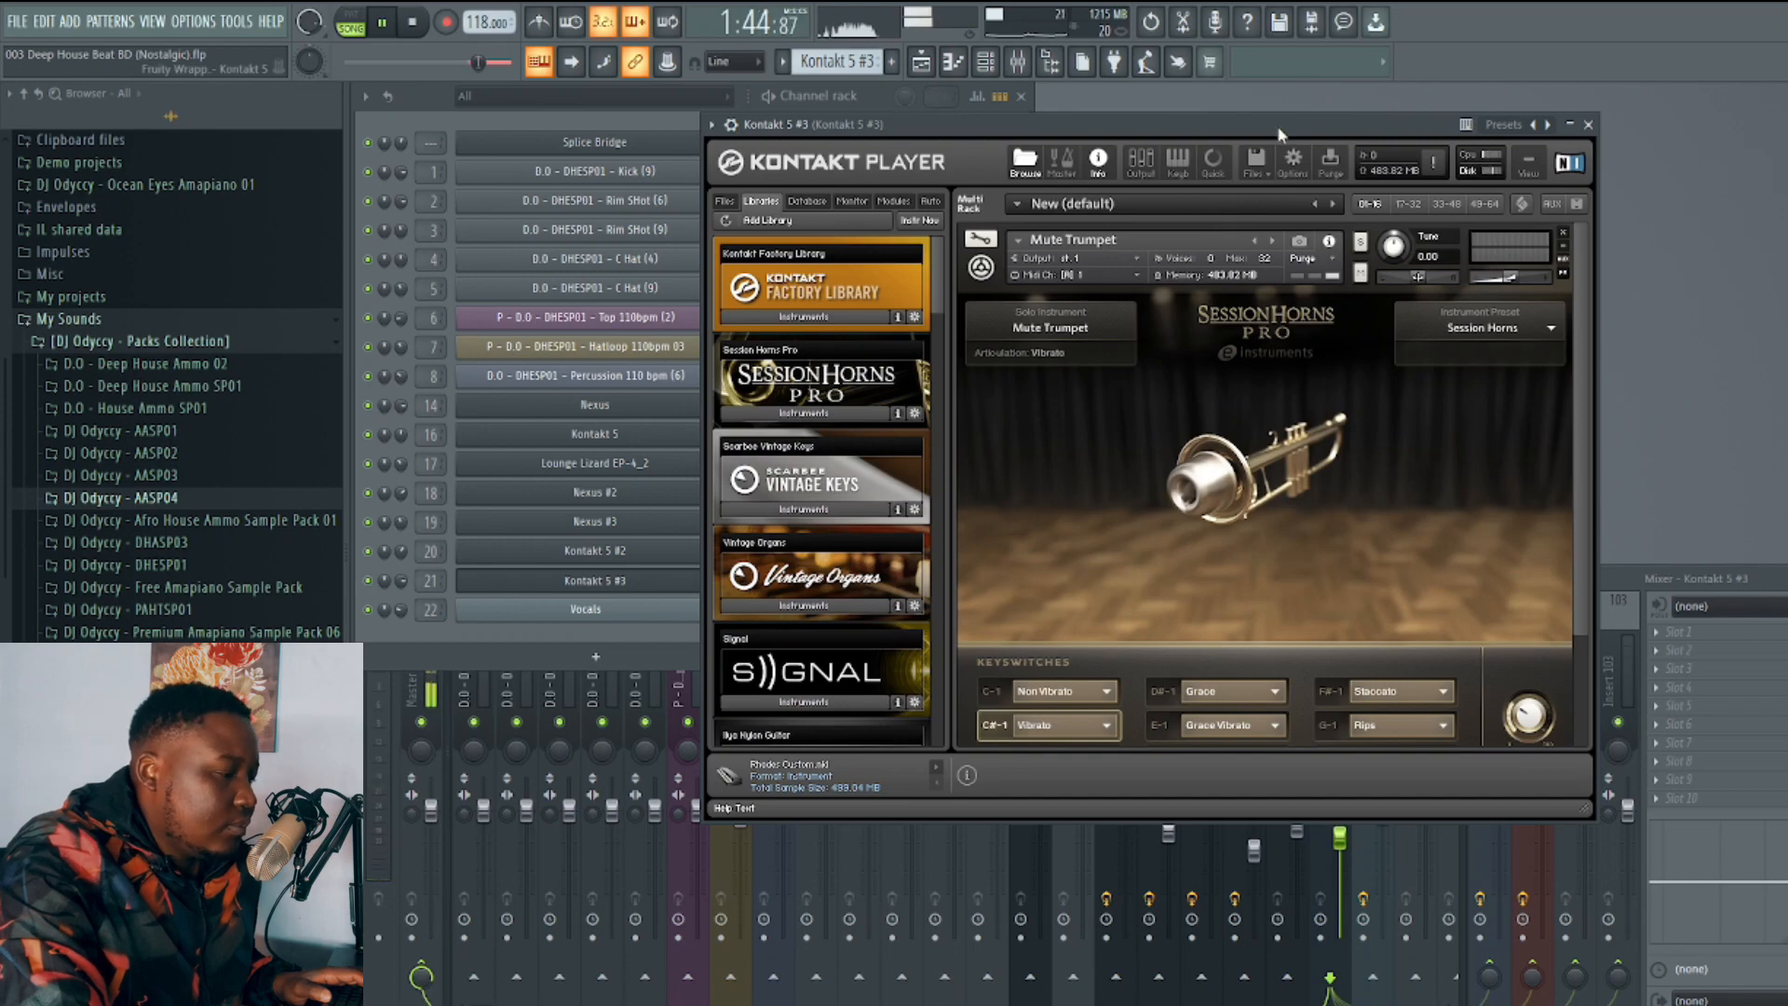
key(space)
drag(1164, 125, 1500, 114)
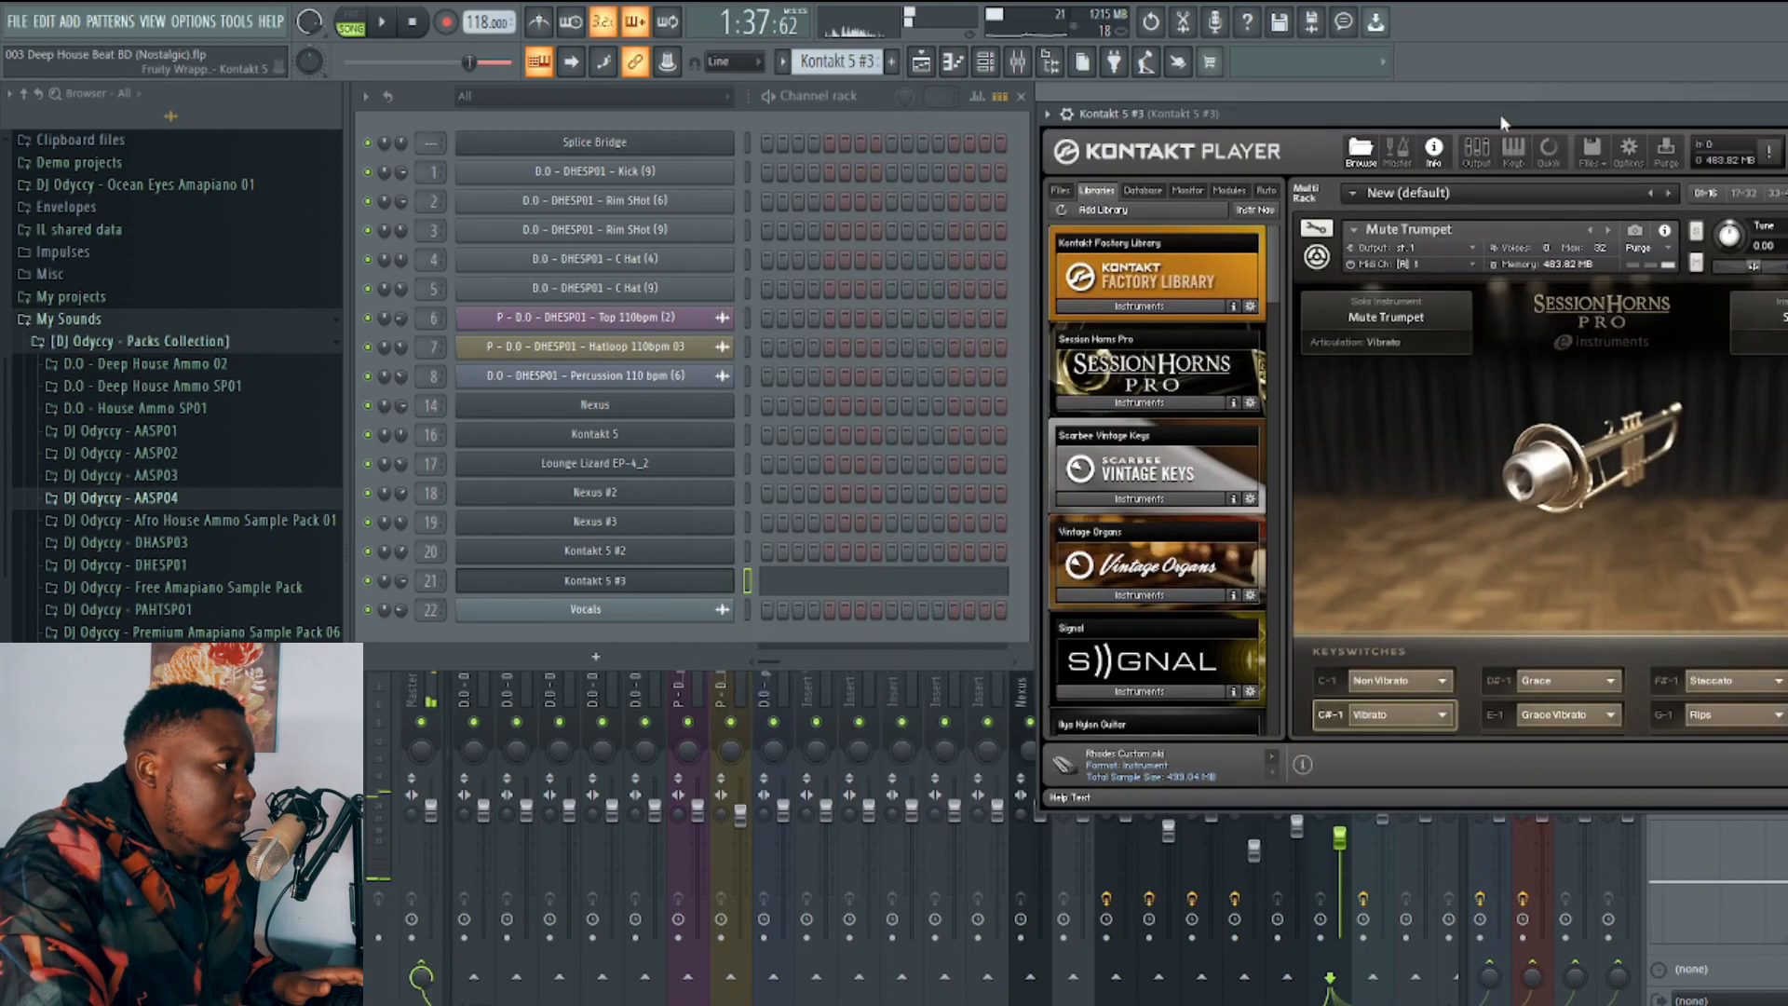
Examine the Kontakt 5 #3 trumpet notes in the piano roll and close it.
click(842, 579)
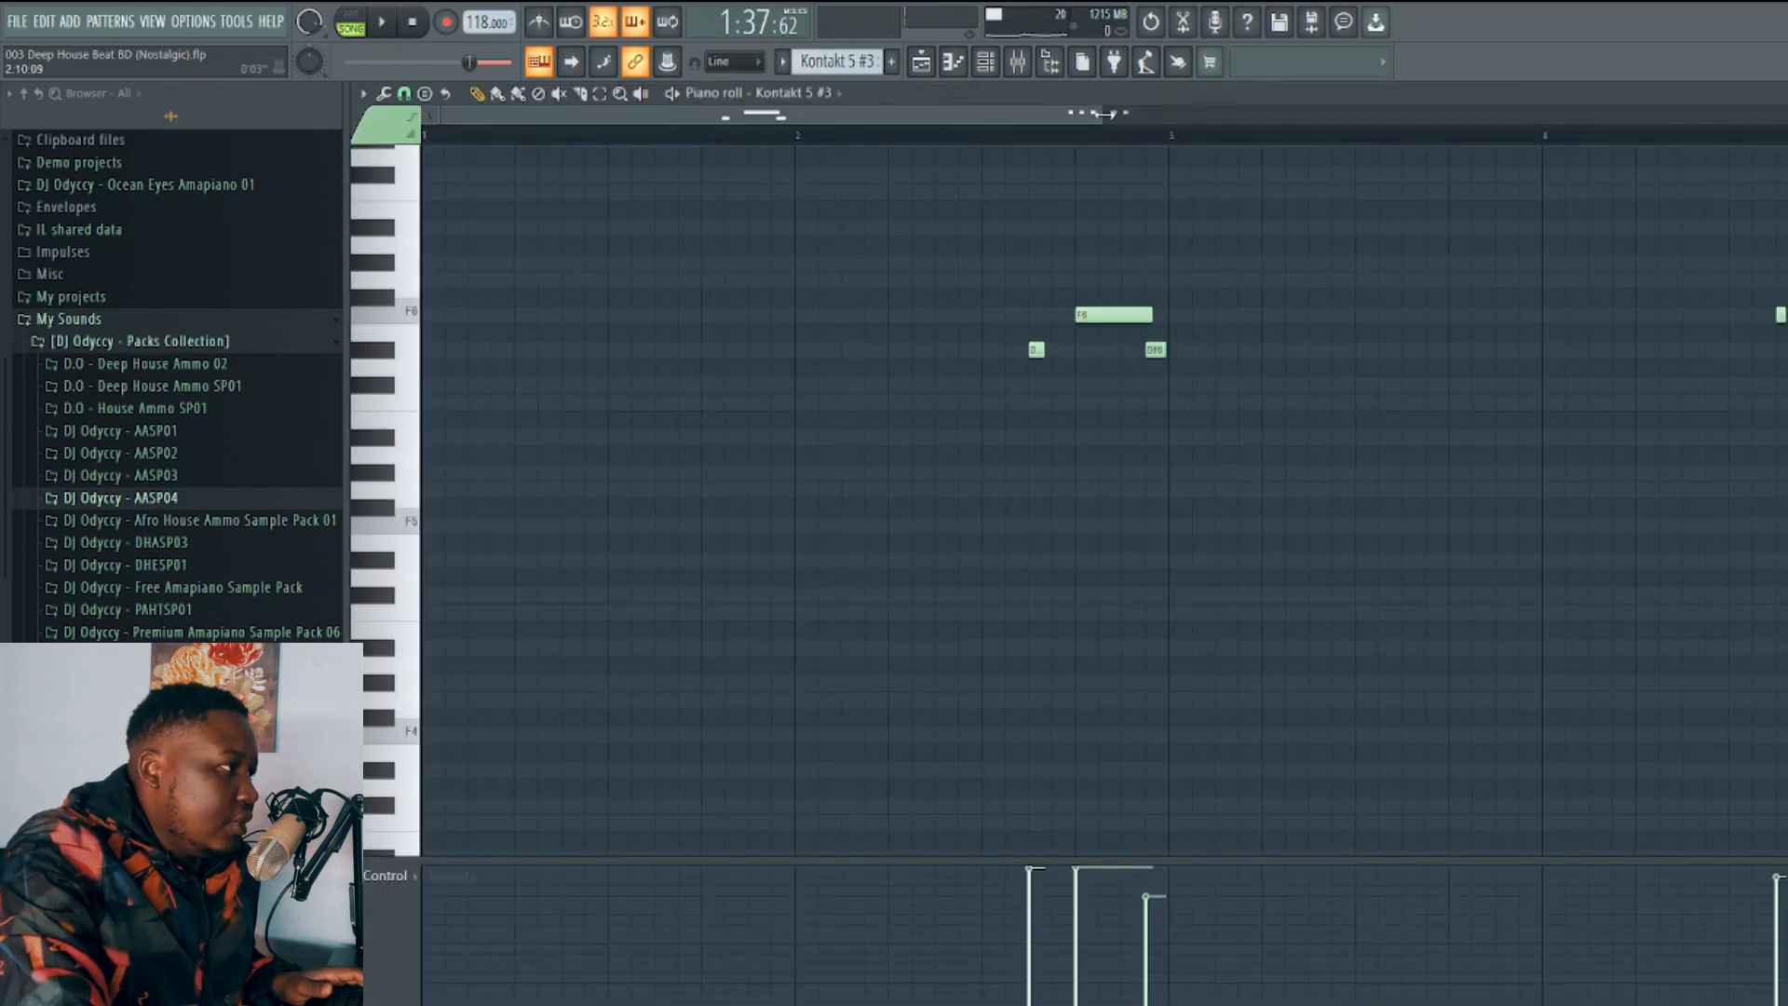
scroll(1108, 132, down, 3)
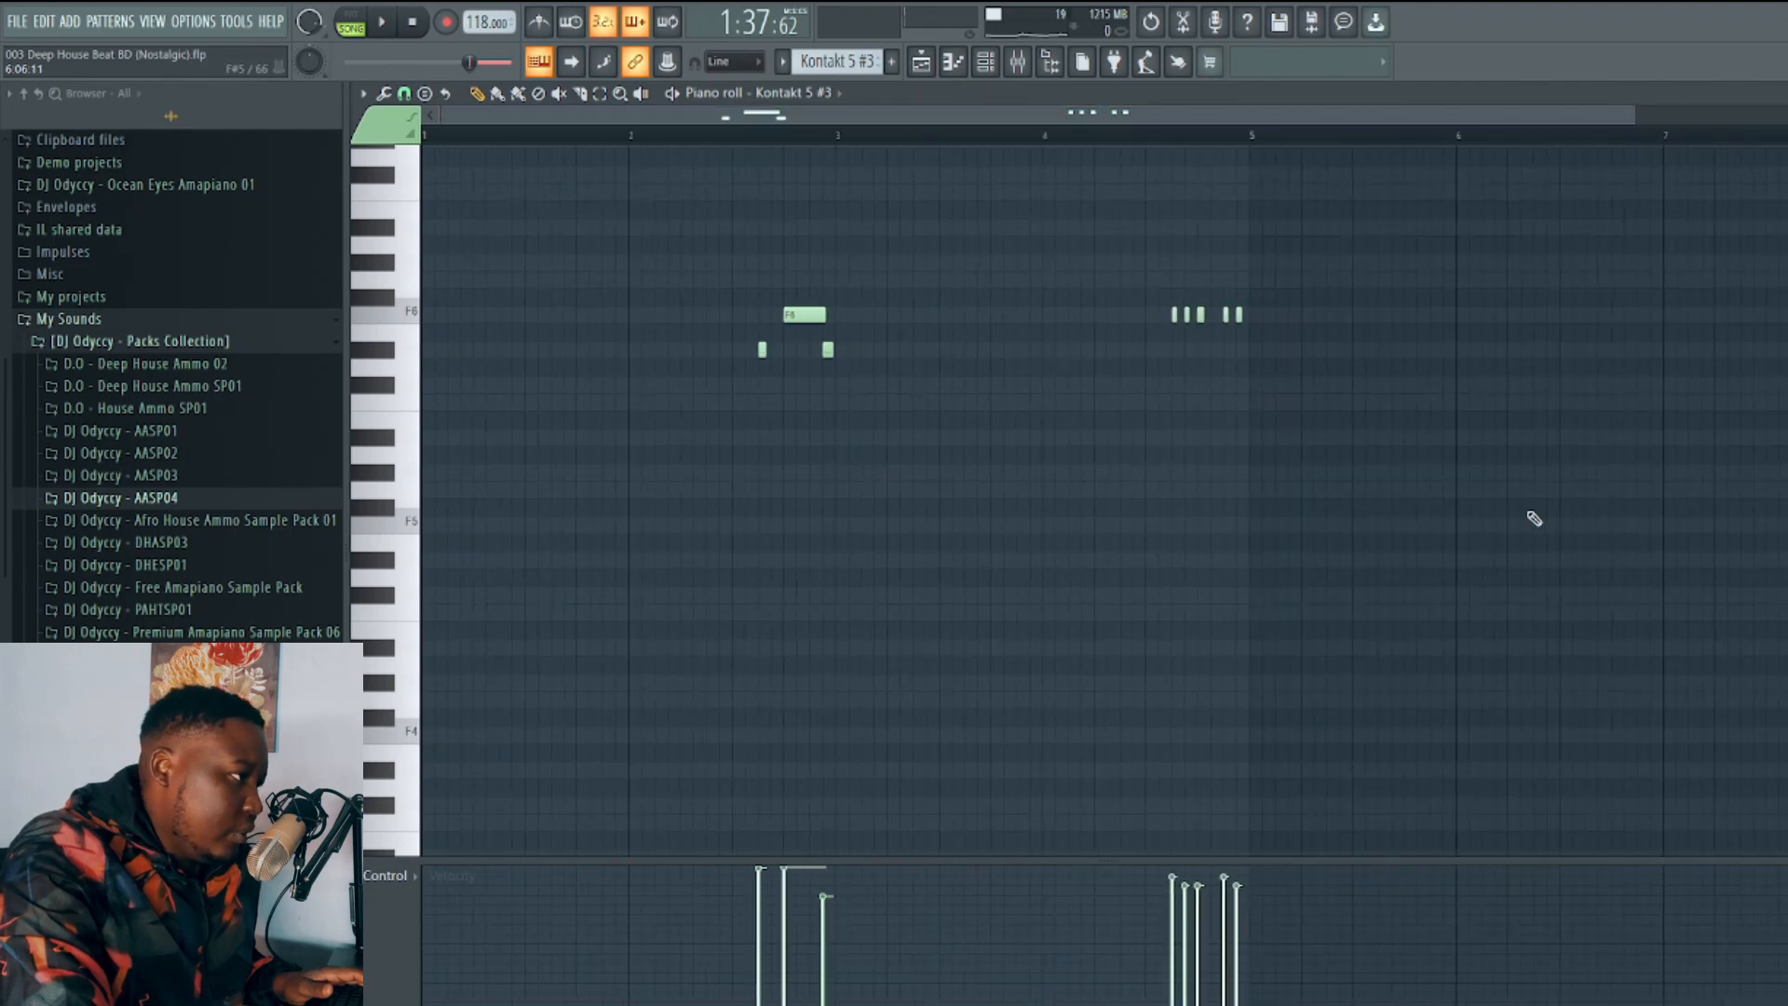
click(1785, 93)
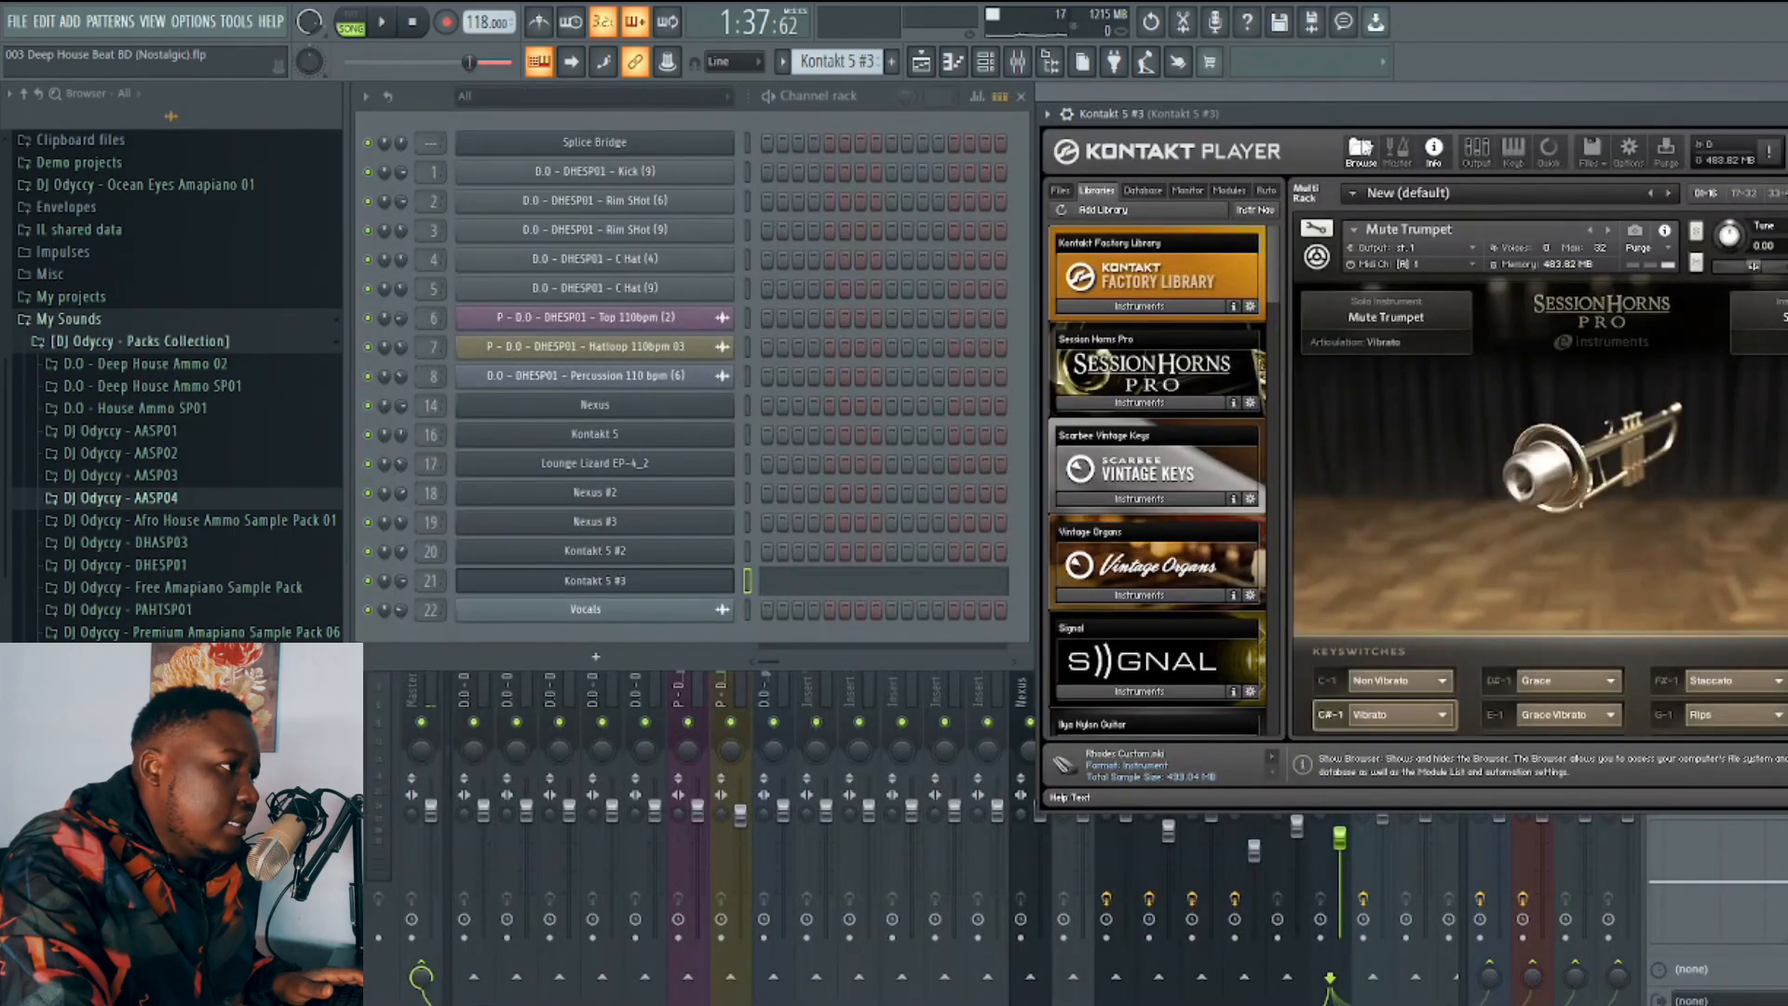
Show Kontakt's output section for the Mute Trumpet, inspect the delay insert's settings, and hide the outputs again.
drag(1360, 114, 1063, 96)
click(1181, 136)
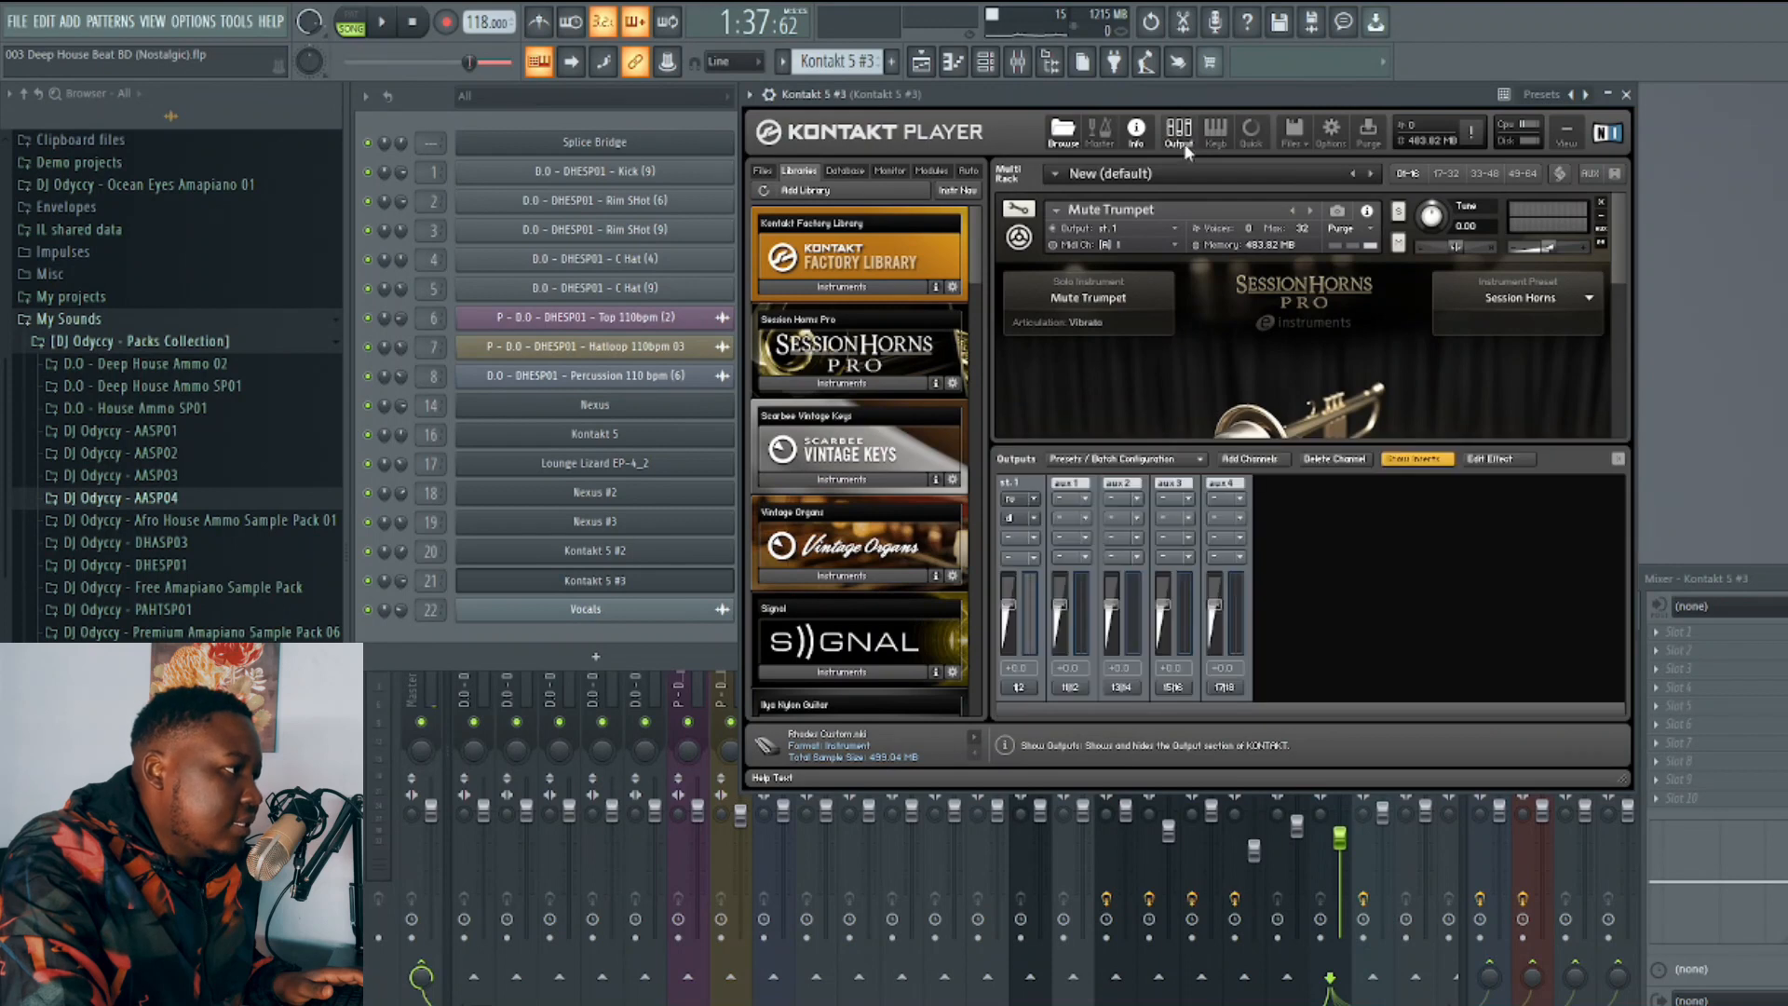
click(1013, 510)
click(1014, 518)
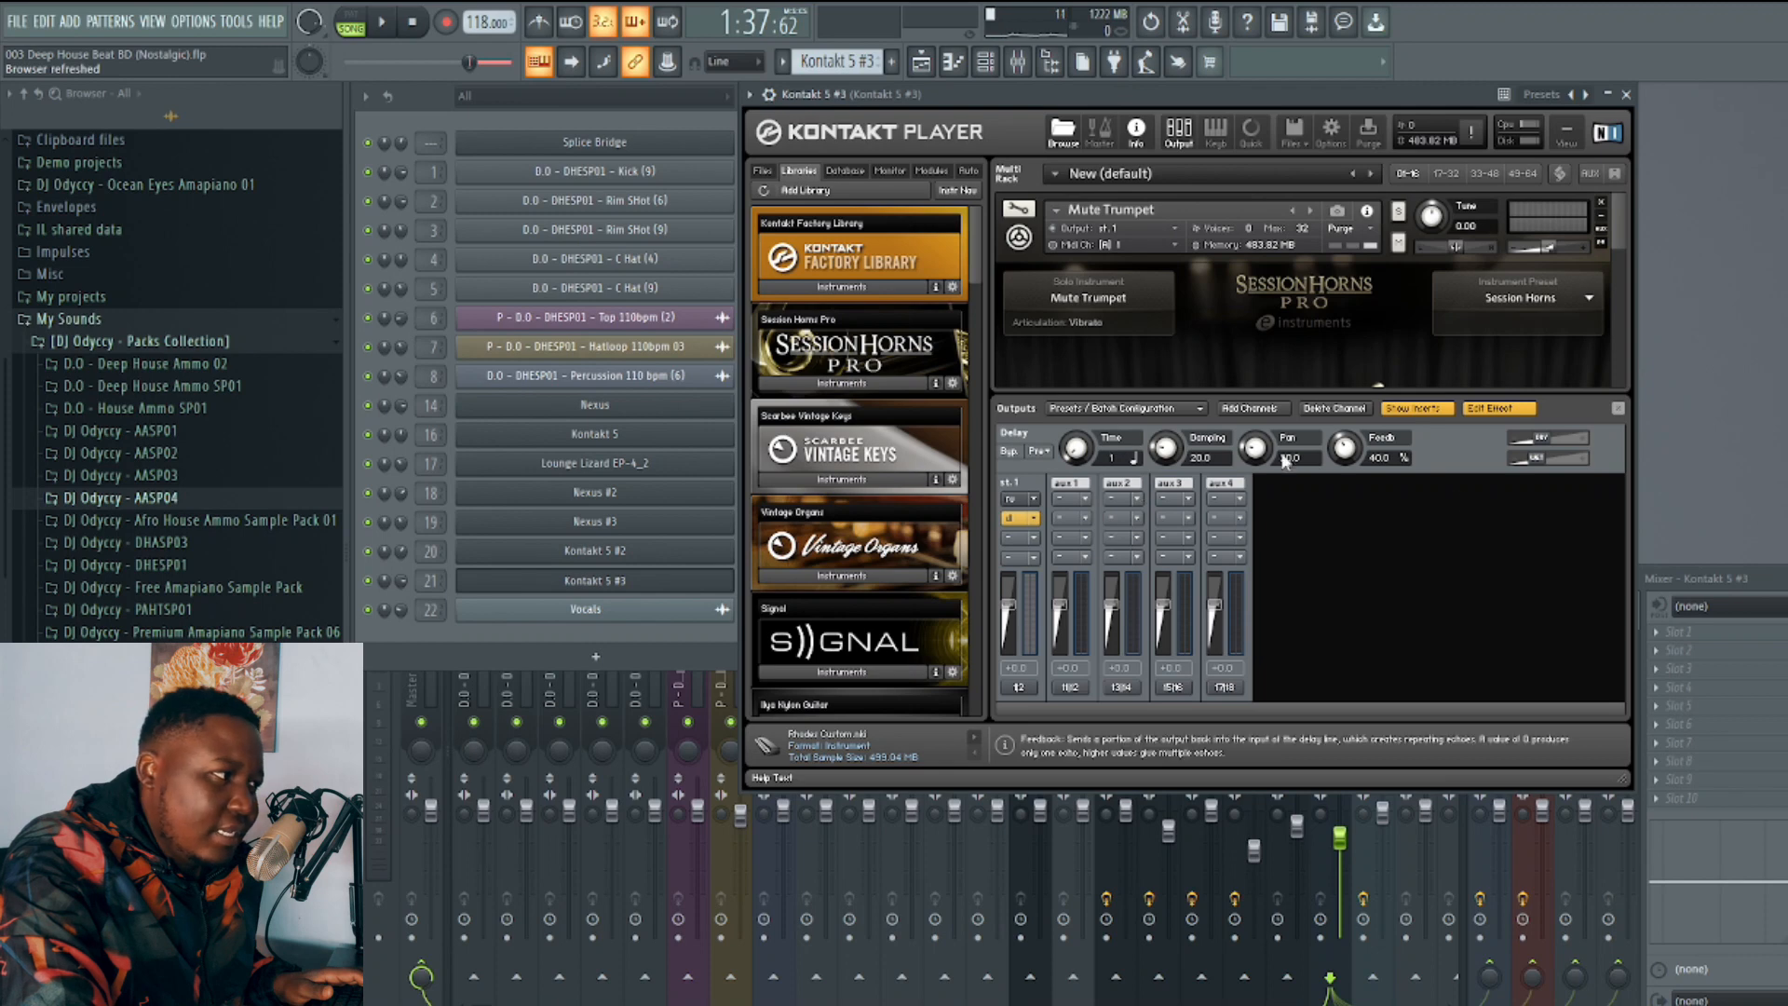
click(1133, 458)
click(1258, 364)
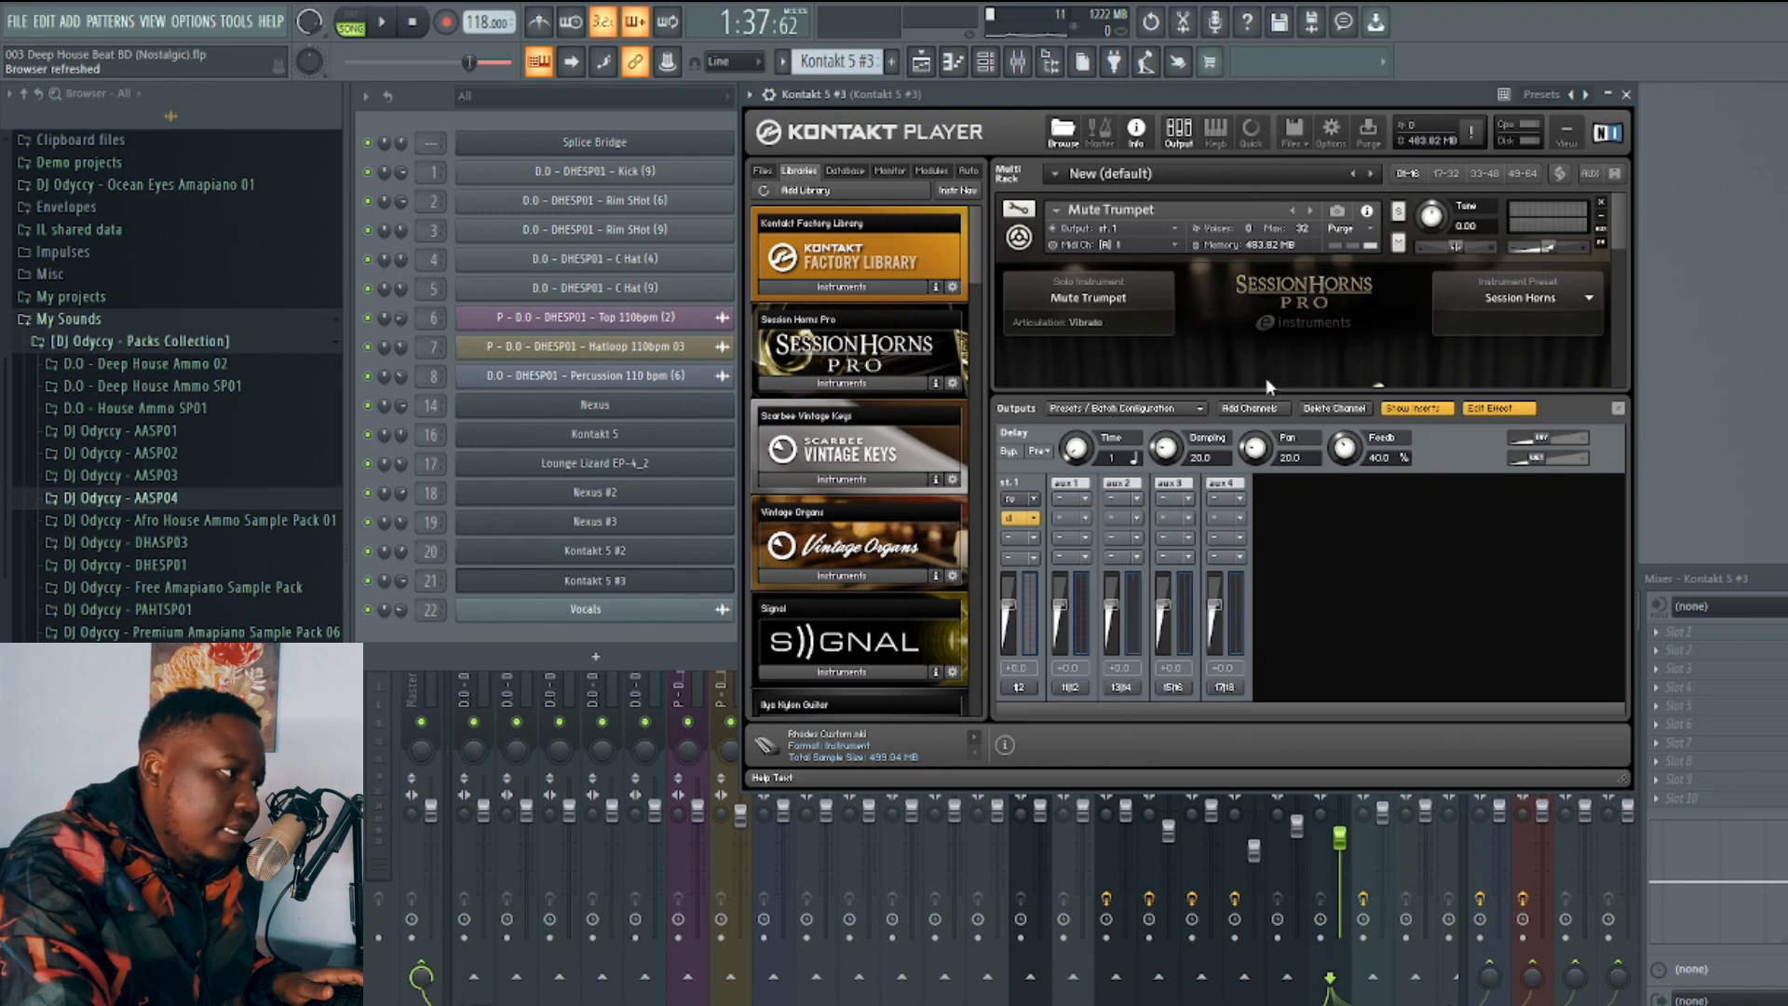
click(1179, 133)
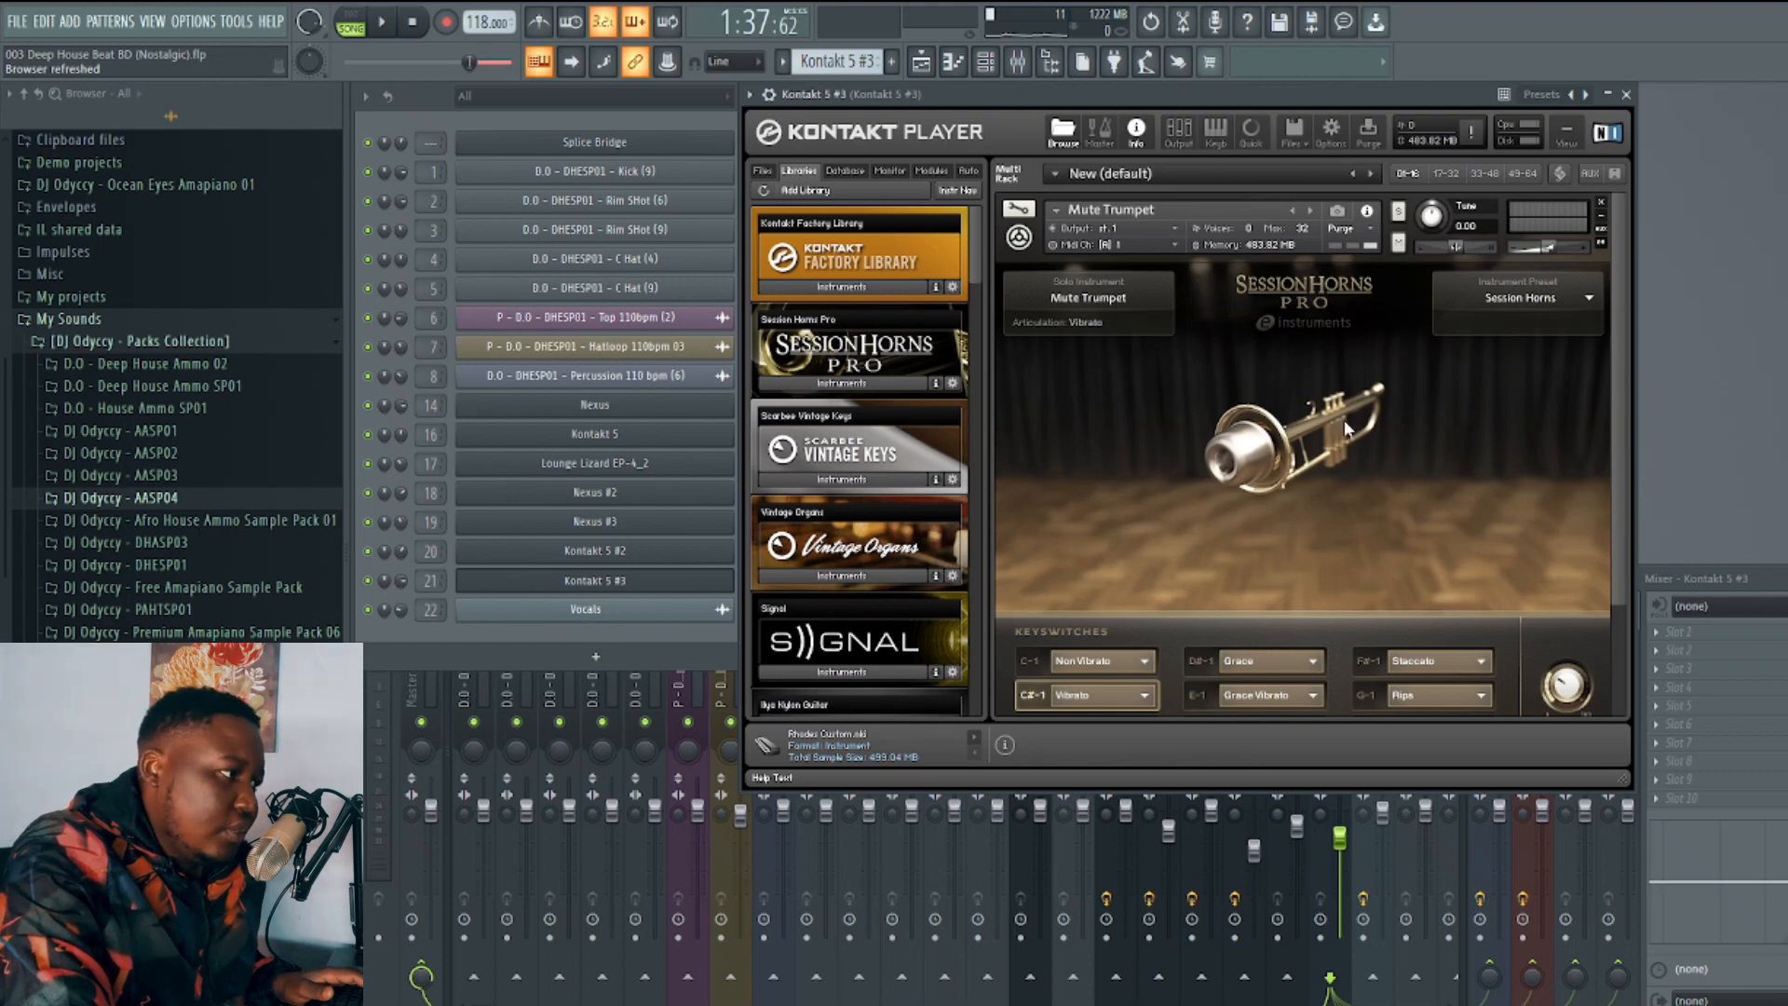
Audition the Mute Trumpet while viewing its Humanize control and keyswitches, stop playback and close the instrument.
click(1568, 694)
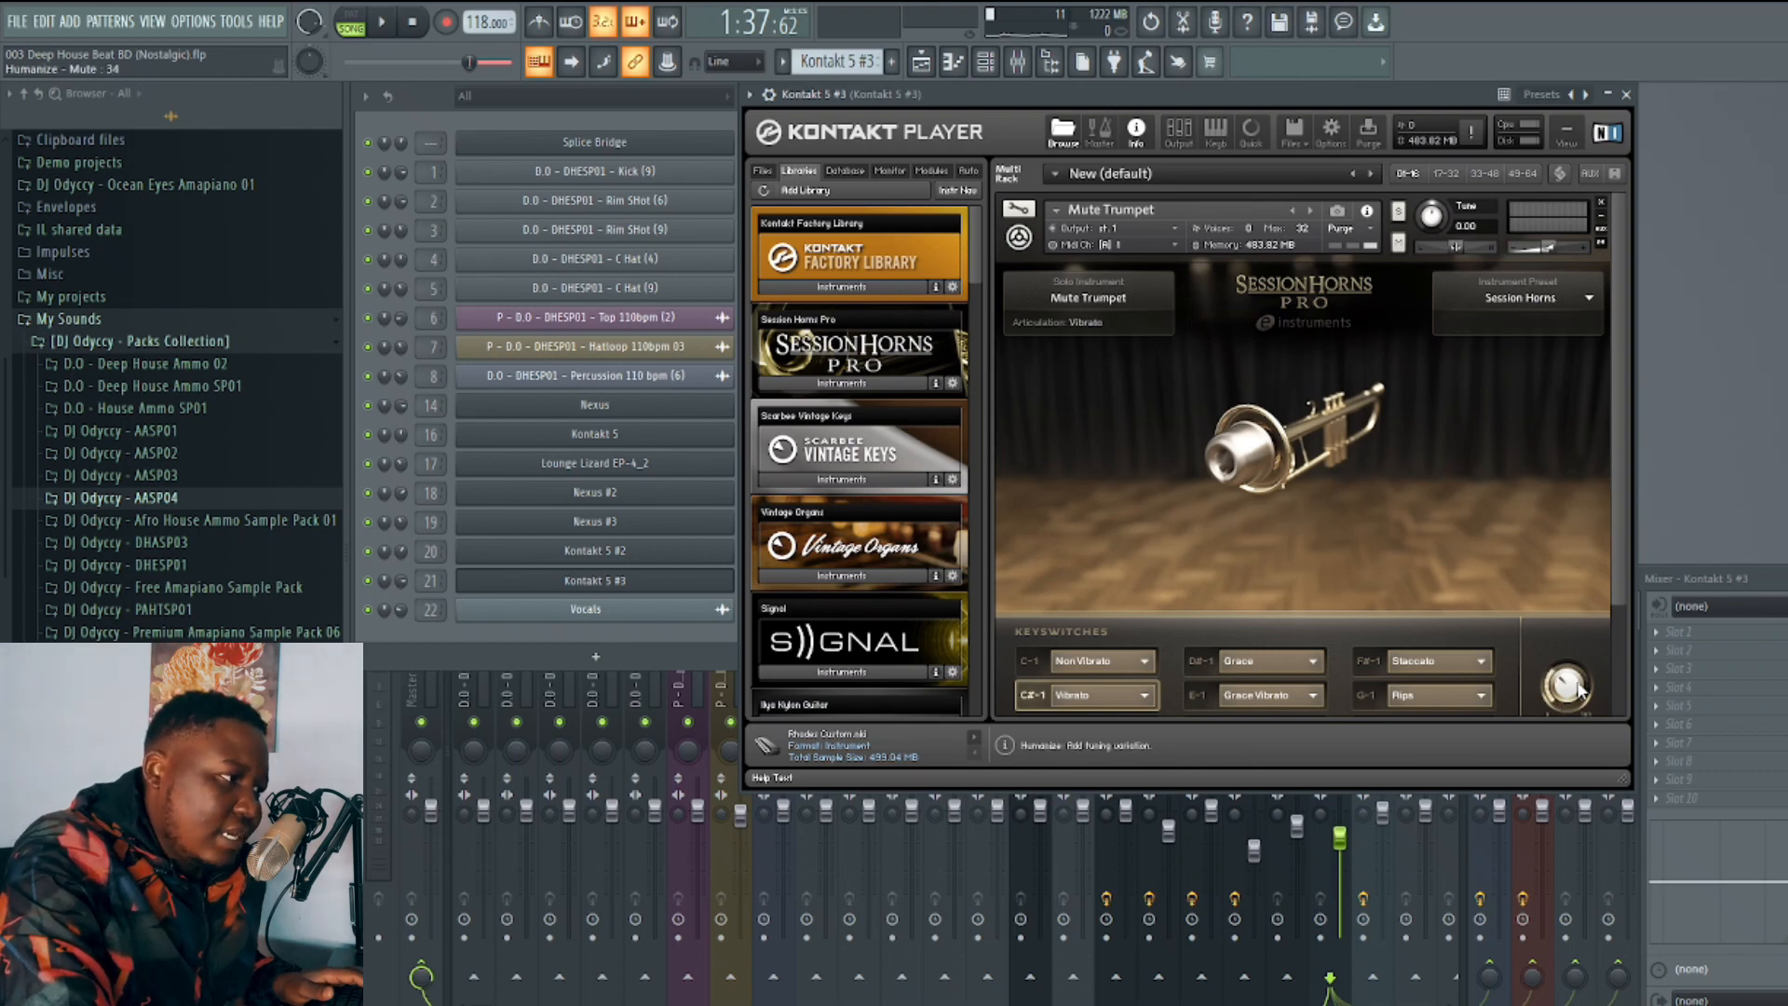
key(space)
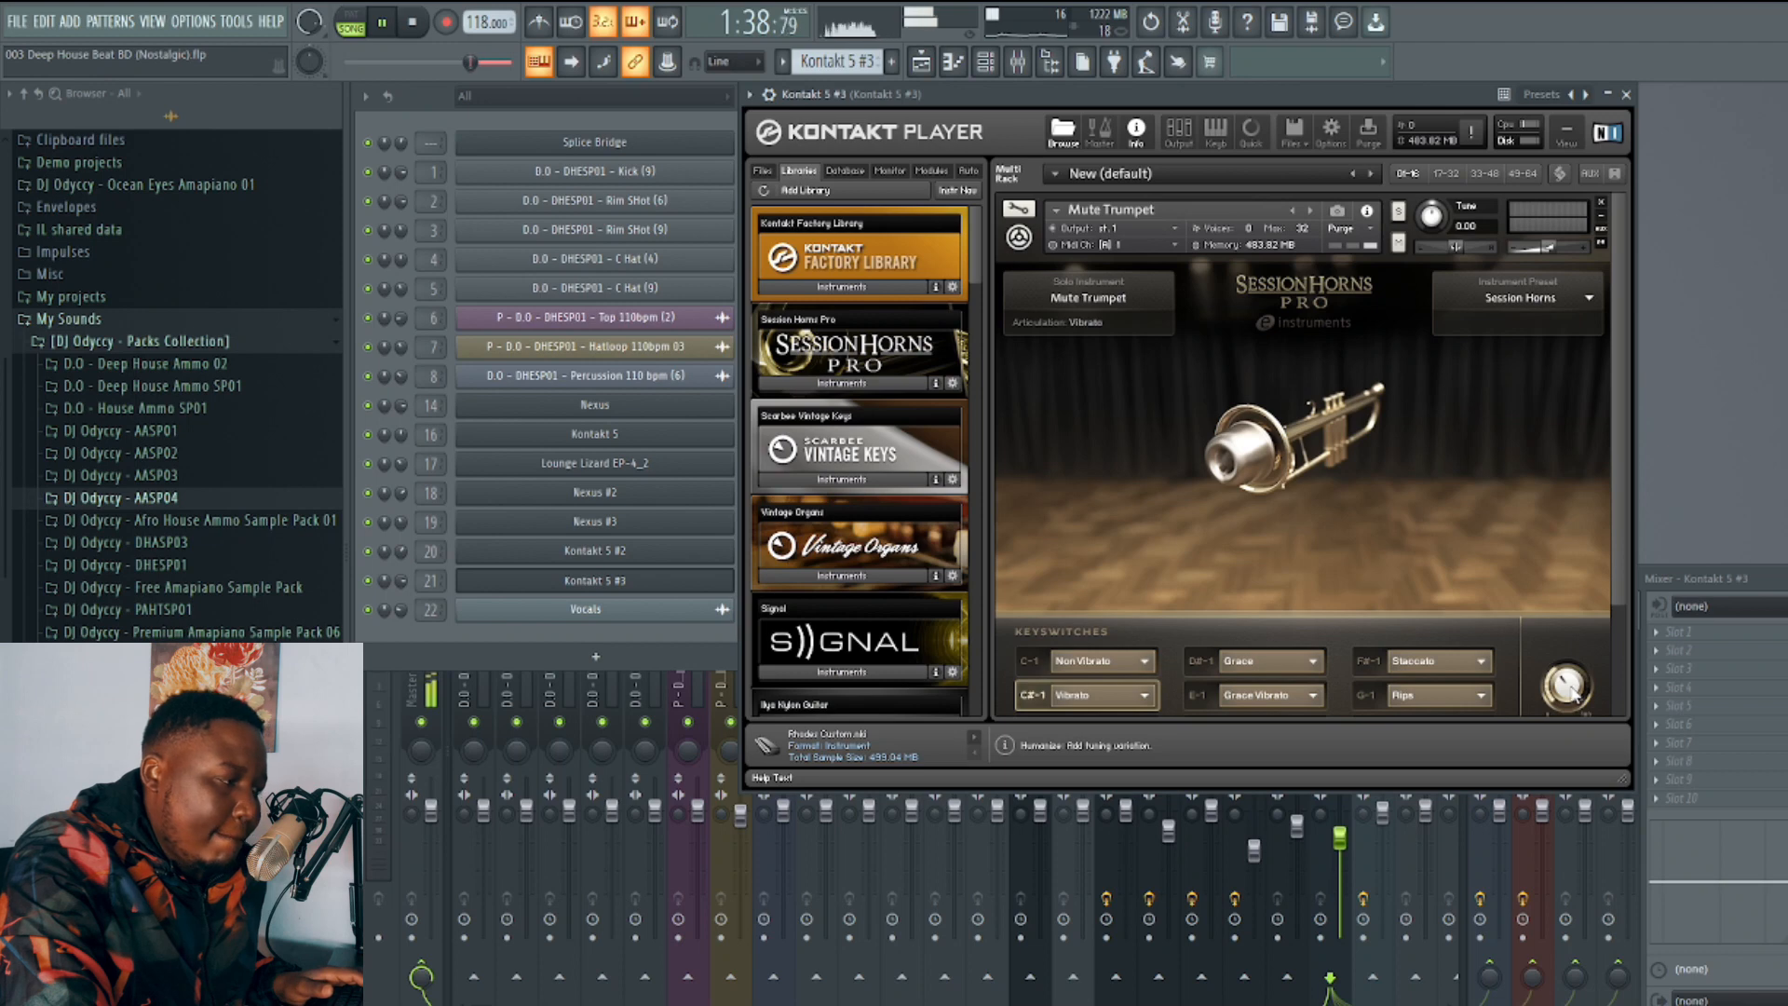
drag(1621, 605, 1619, 677)
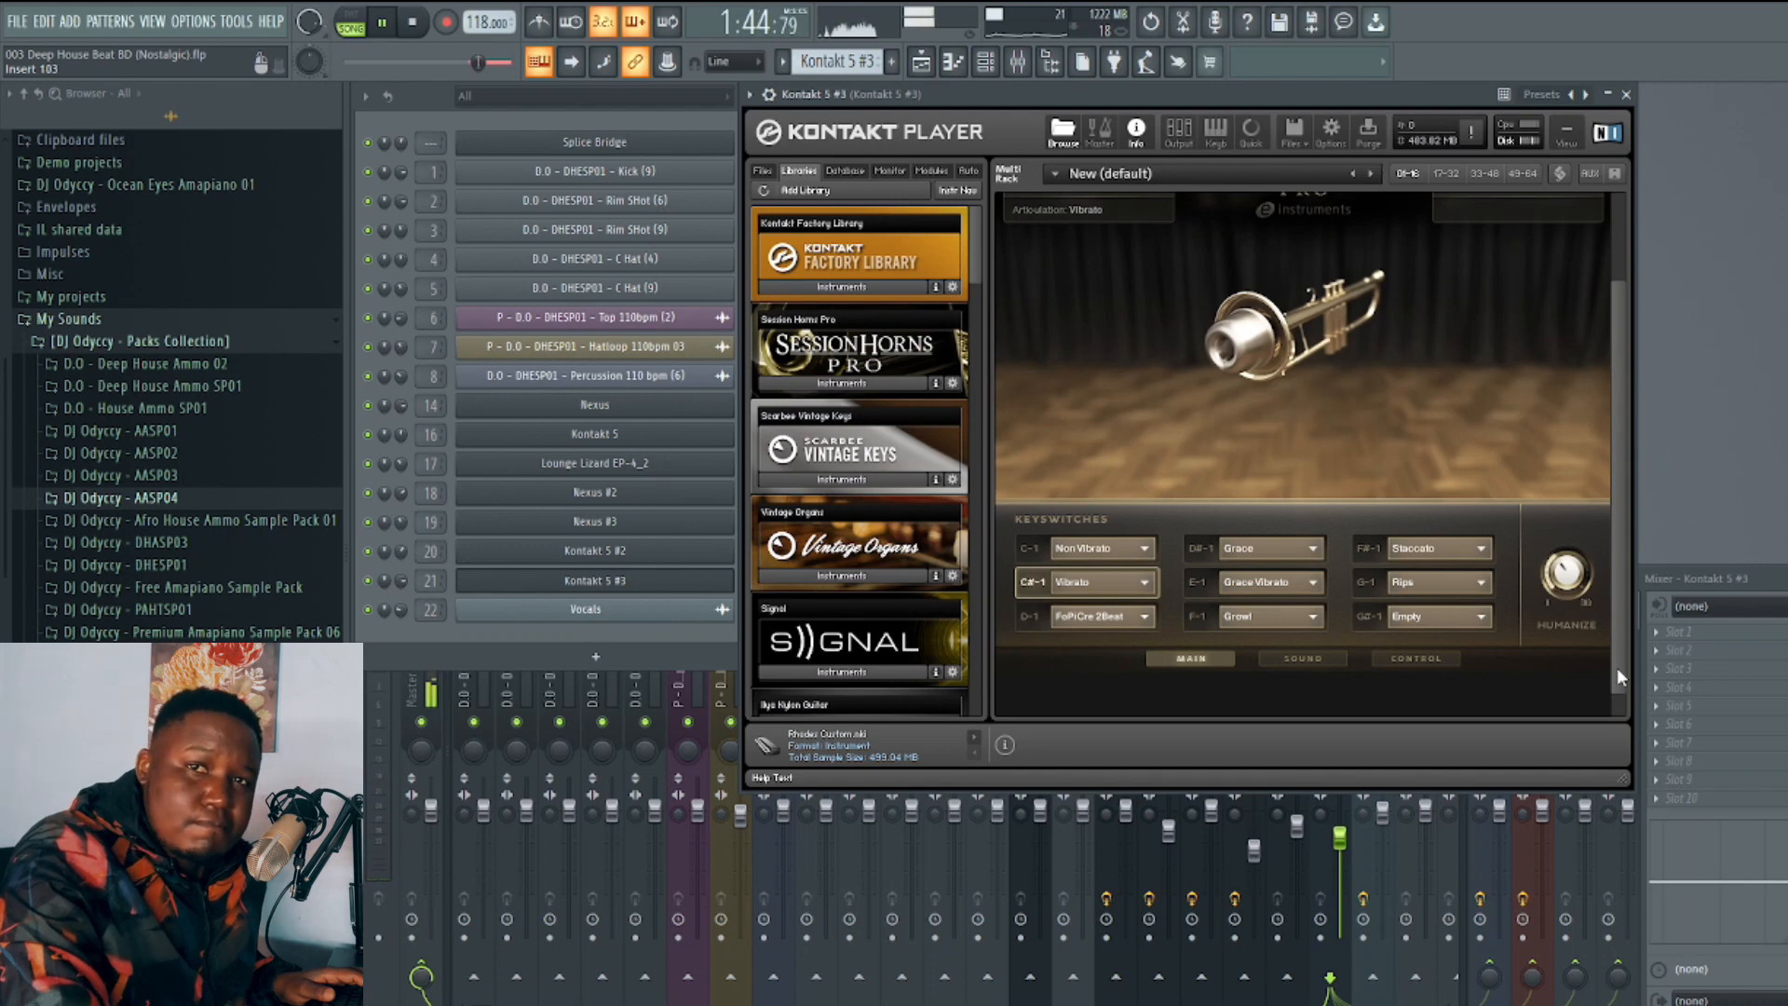
key(space)
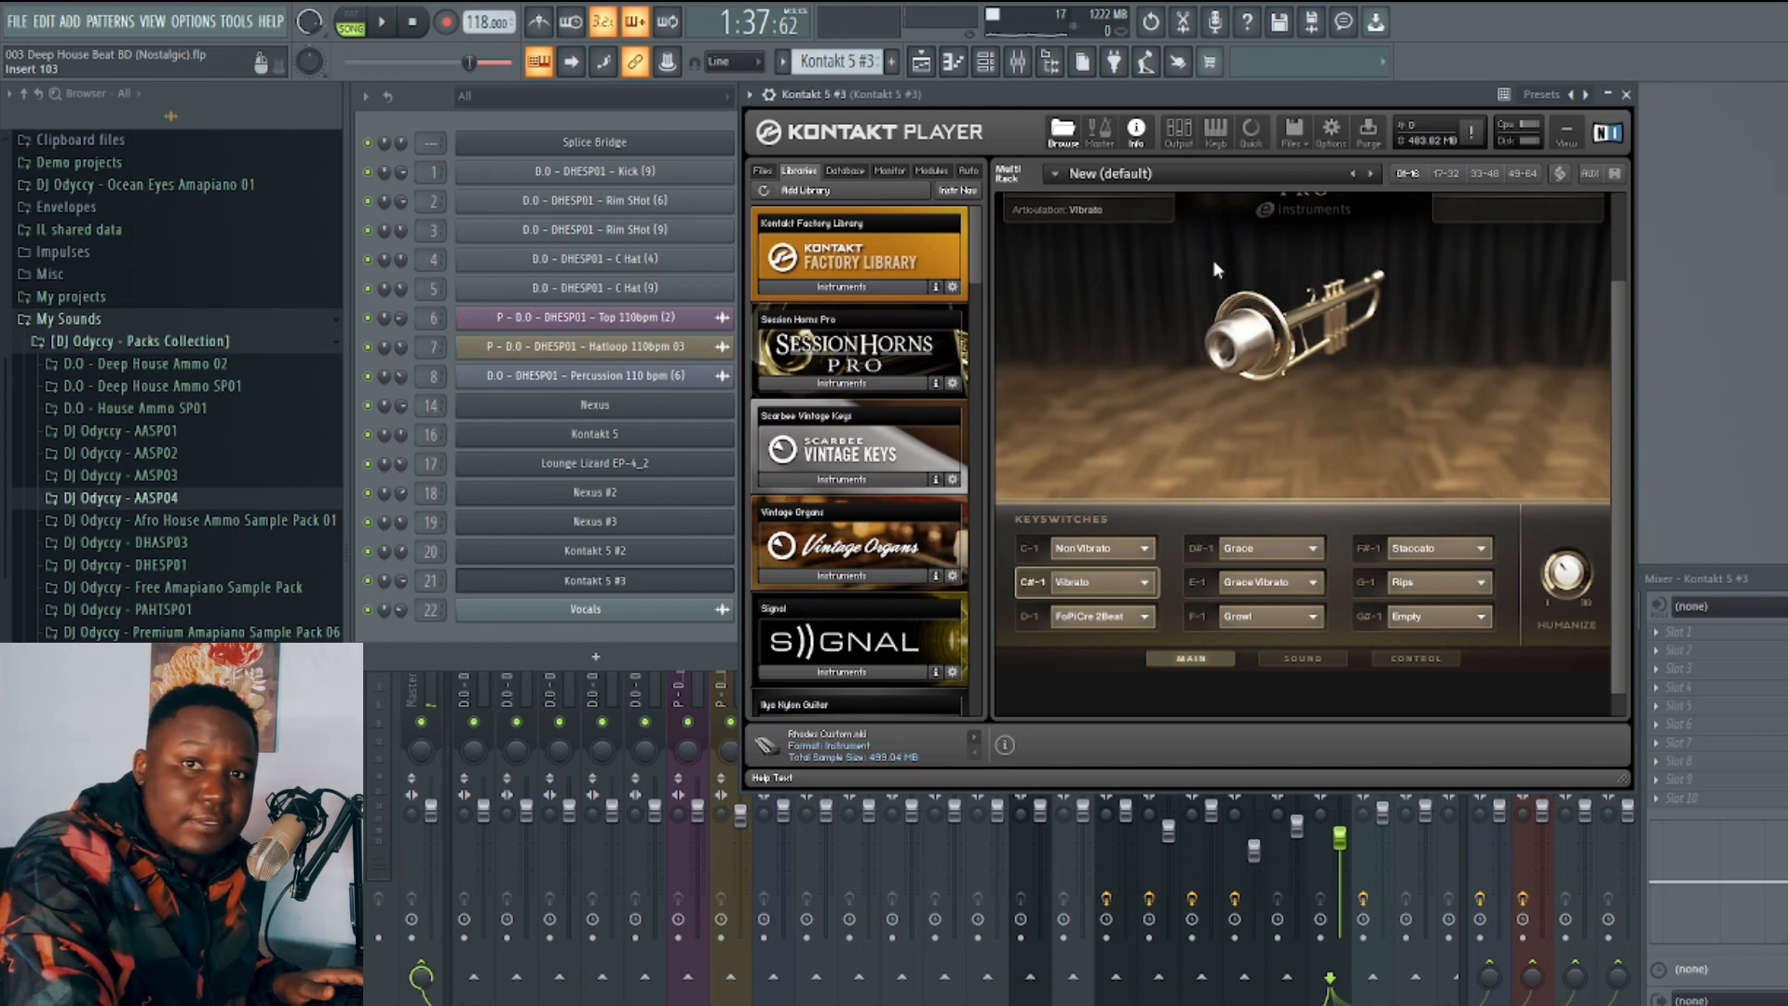
click(1628, 95)
Unmute the vocals on Track 16 in the playlist and play the beat with them.
click(920, 63)
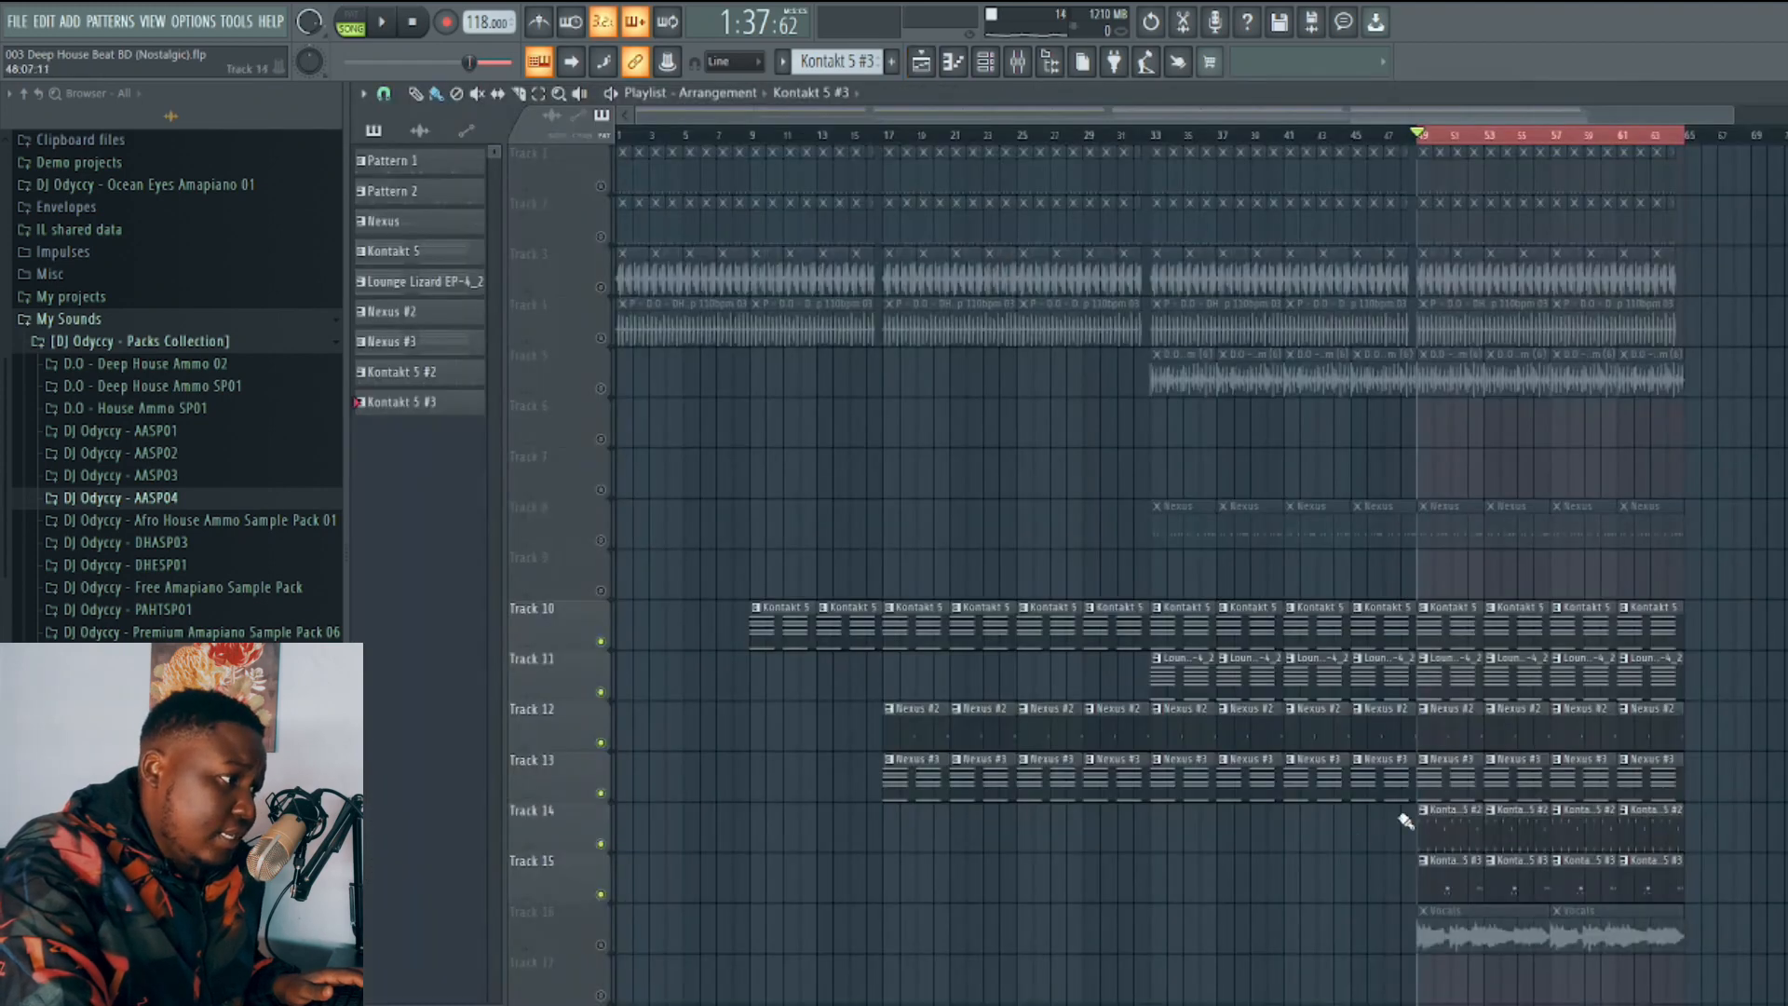
click(600, 944)
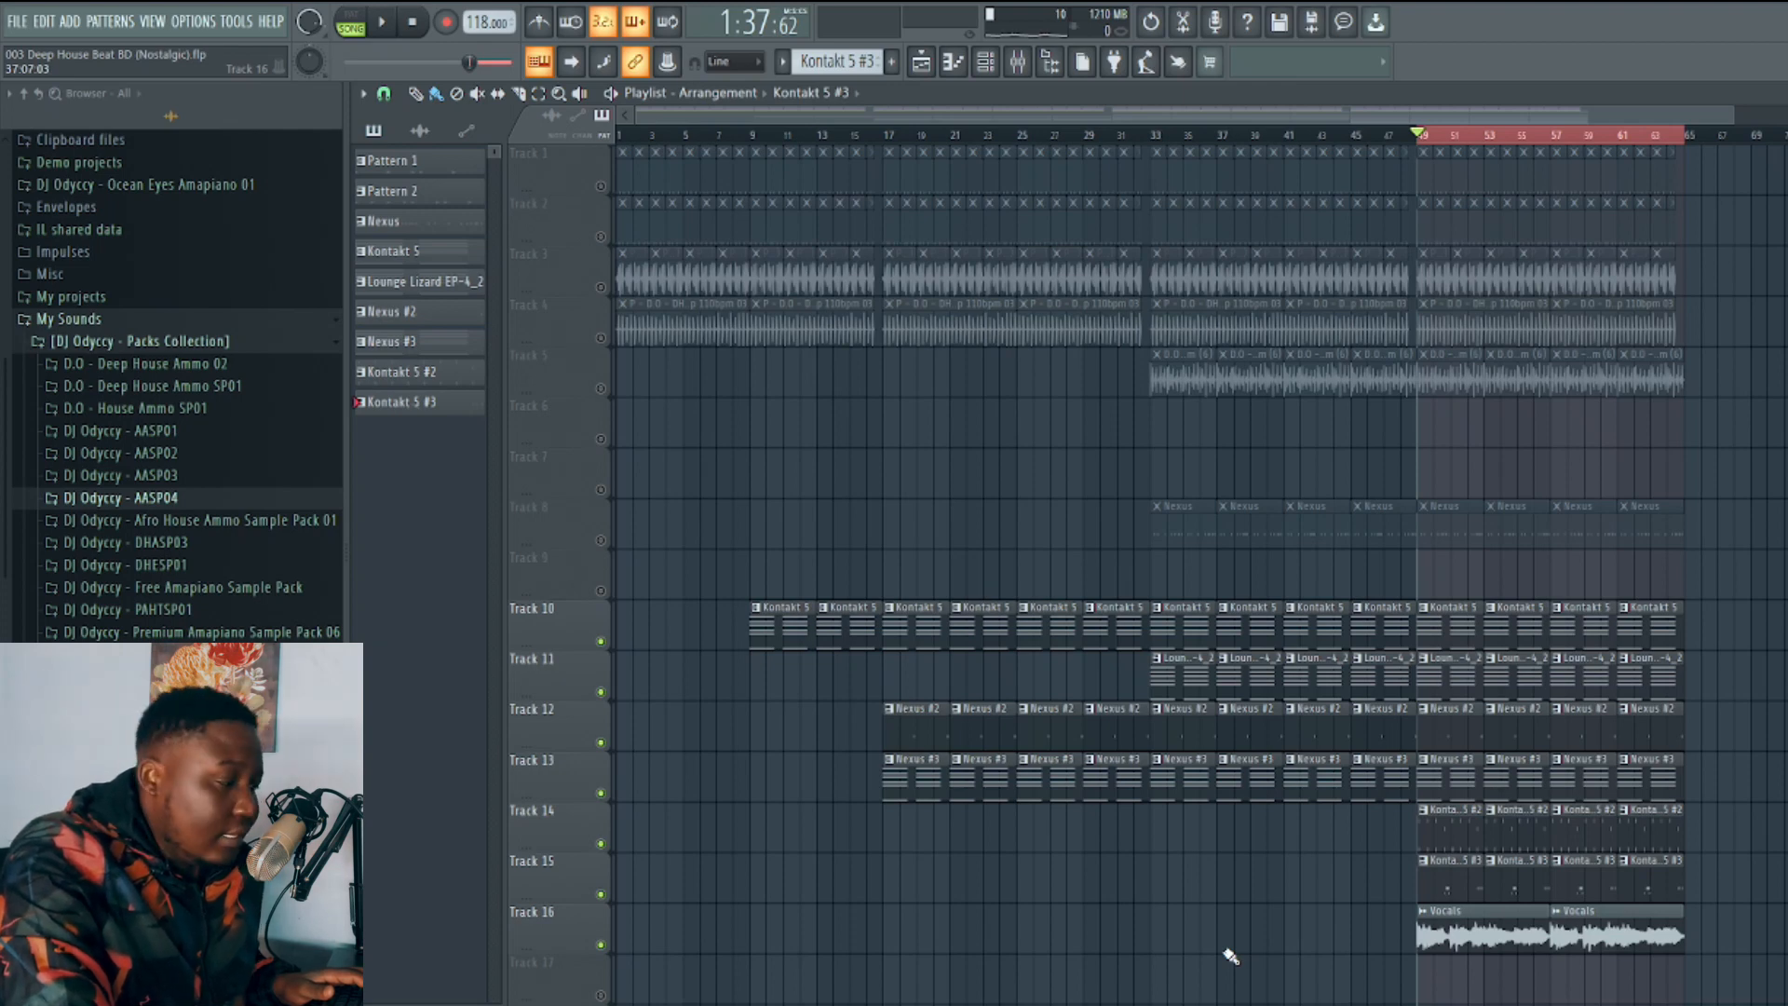
key(space)
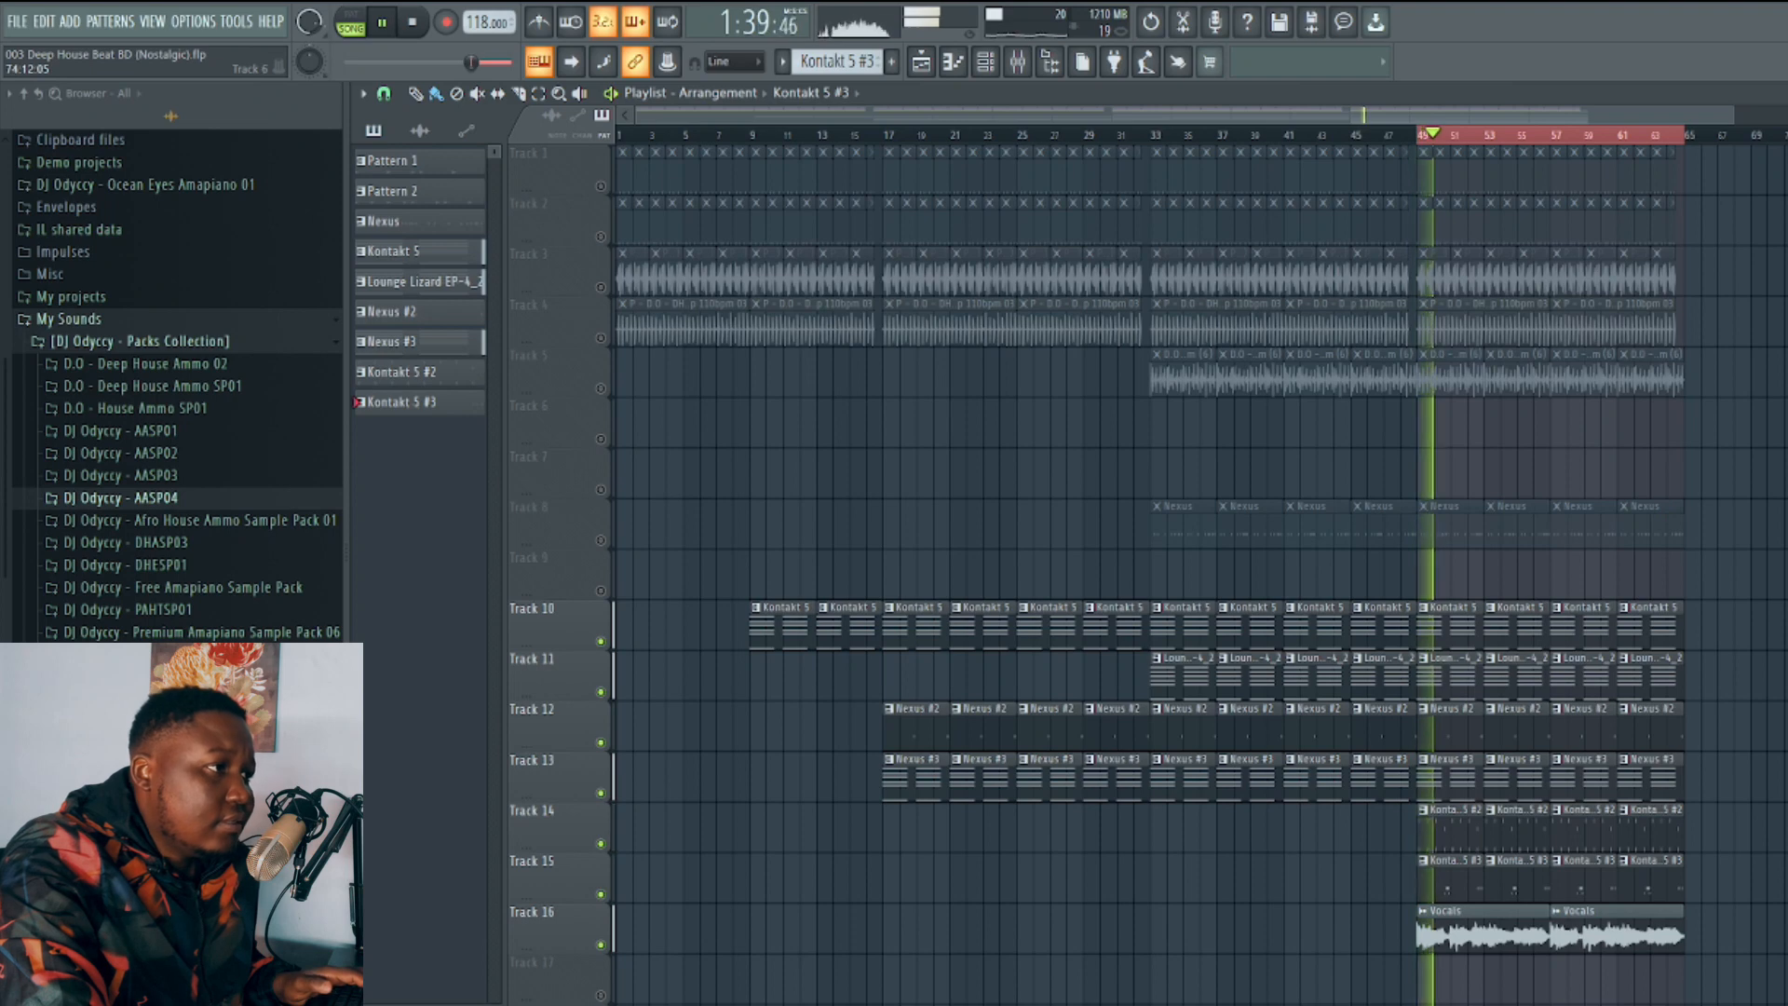
Select the Vocal mixer track, stop playback, inspect its Fruity parametric EQ 2 curve and close the EQ.
click(1020, 66)
click(1381, 697)
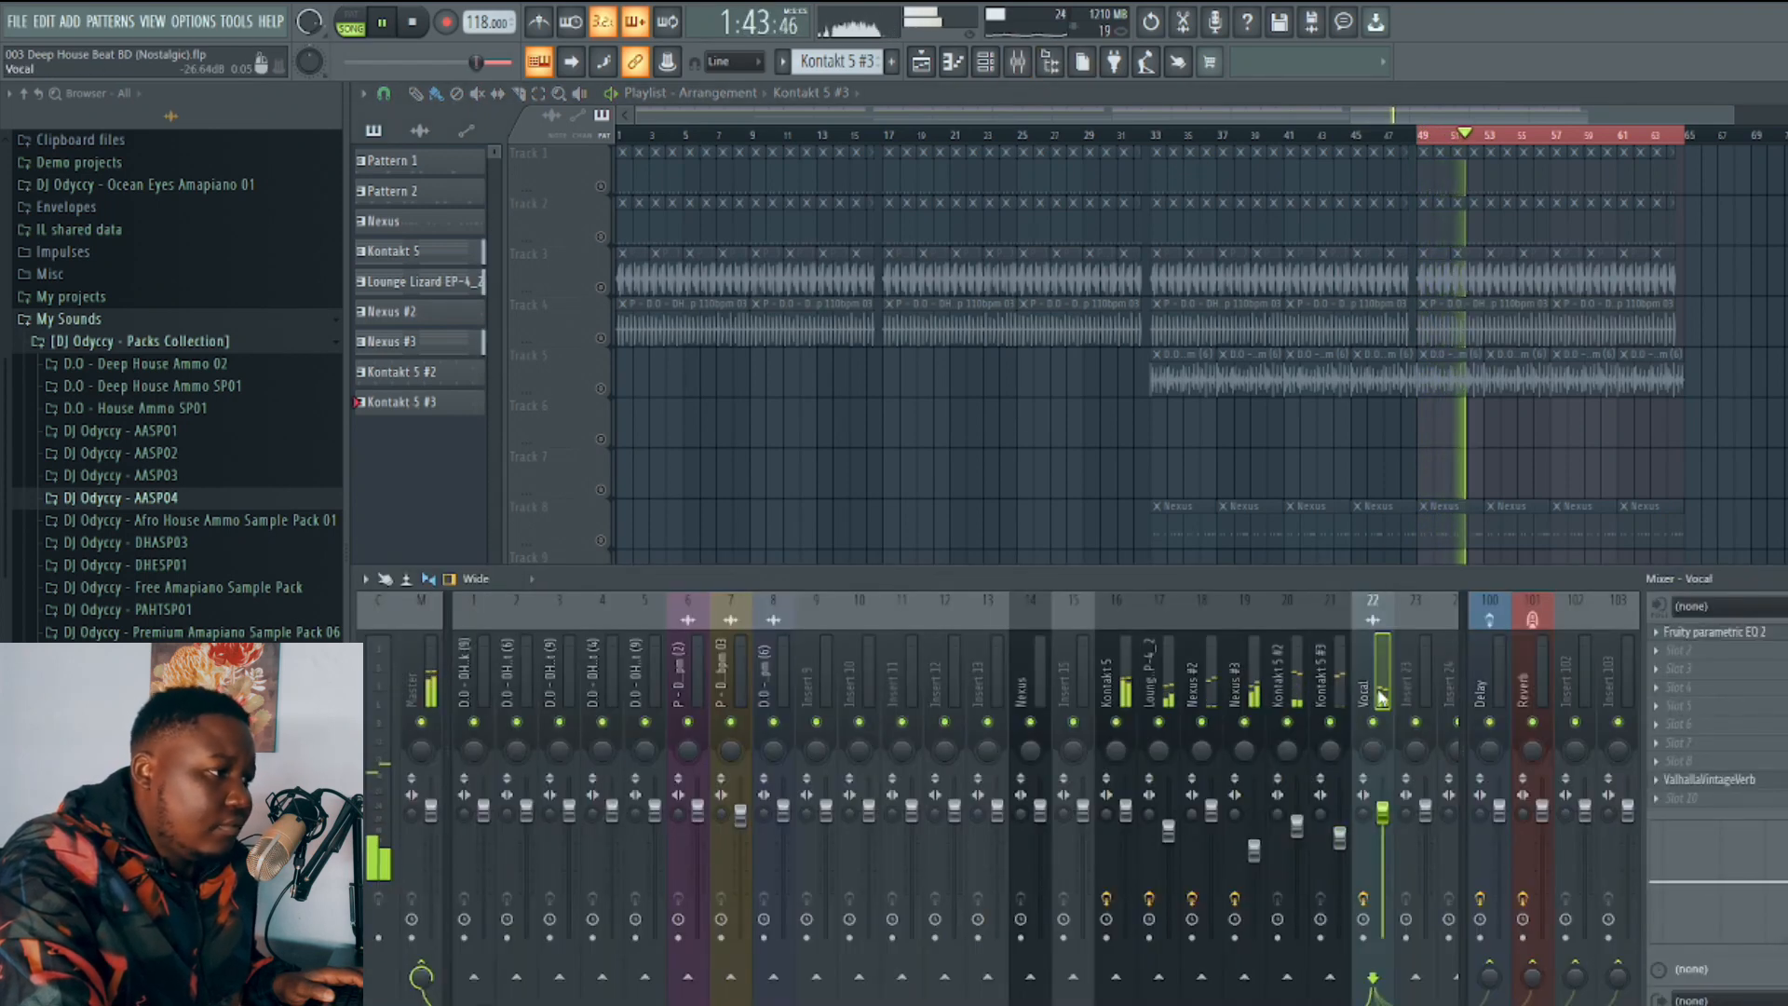
key(space)
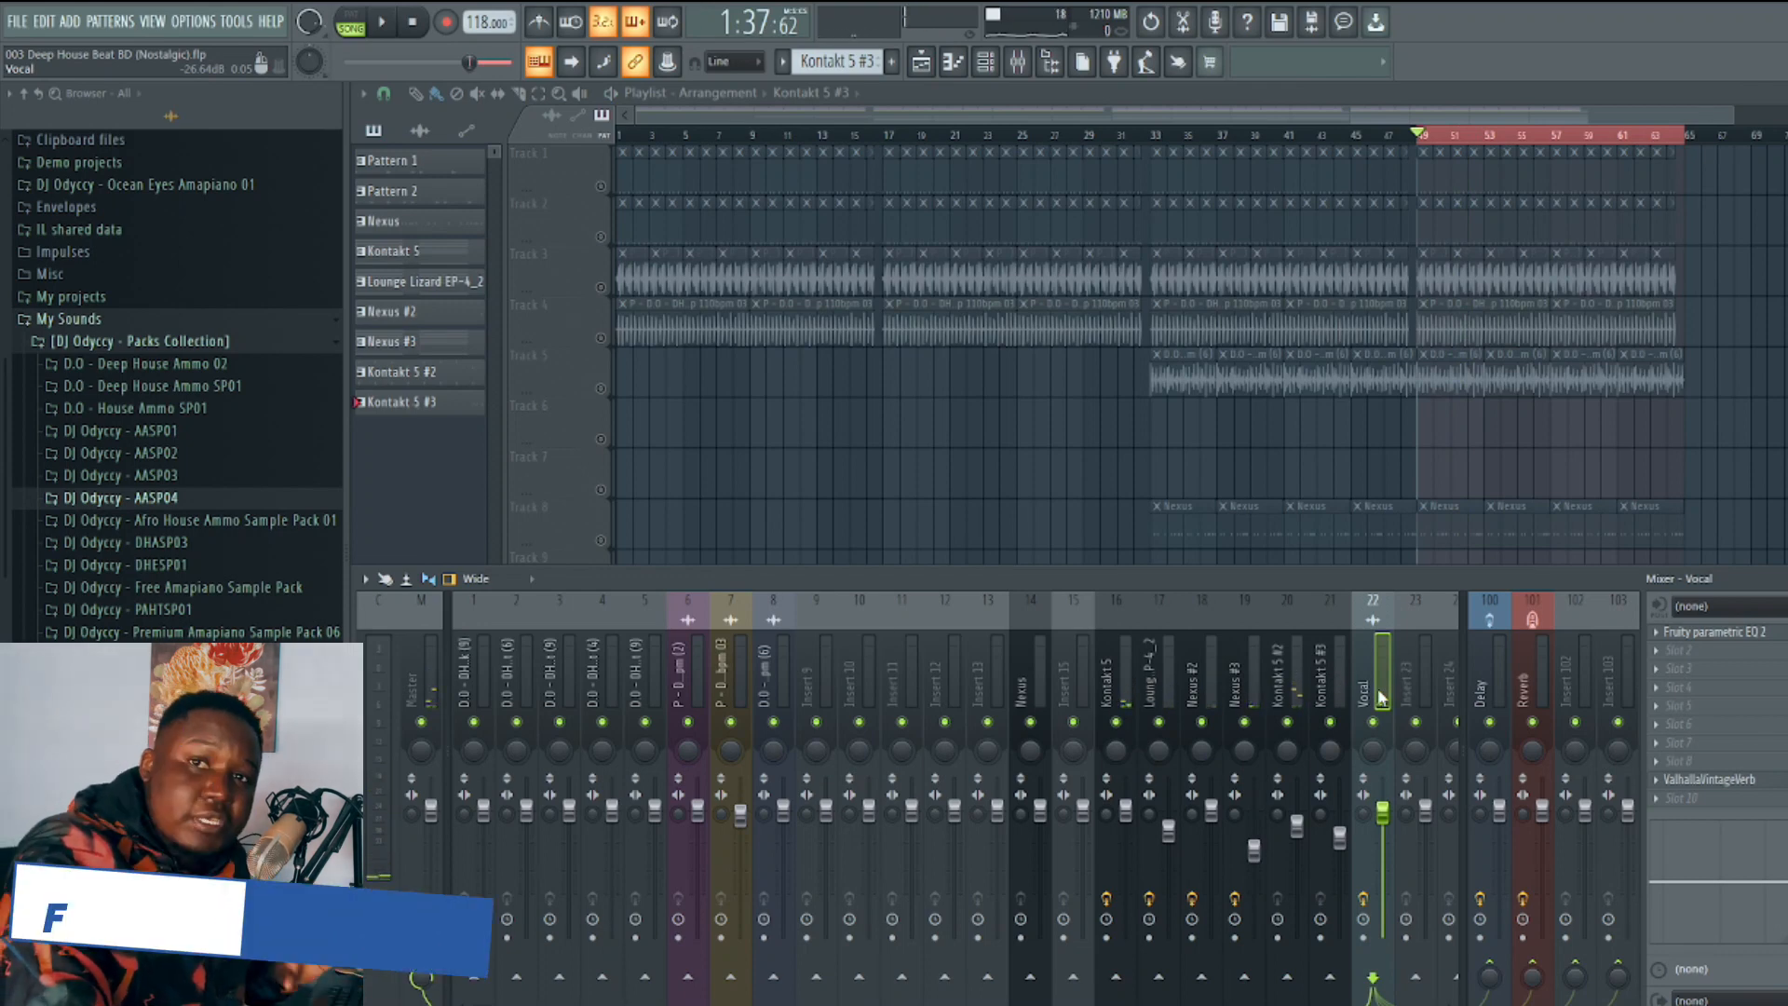
click(1708, 635)
drag(920, 287, 1163, 195)
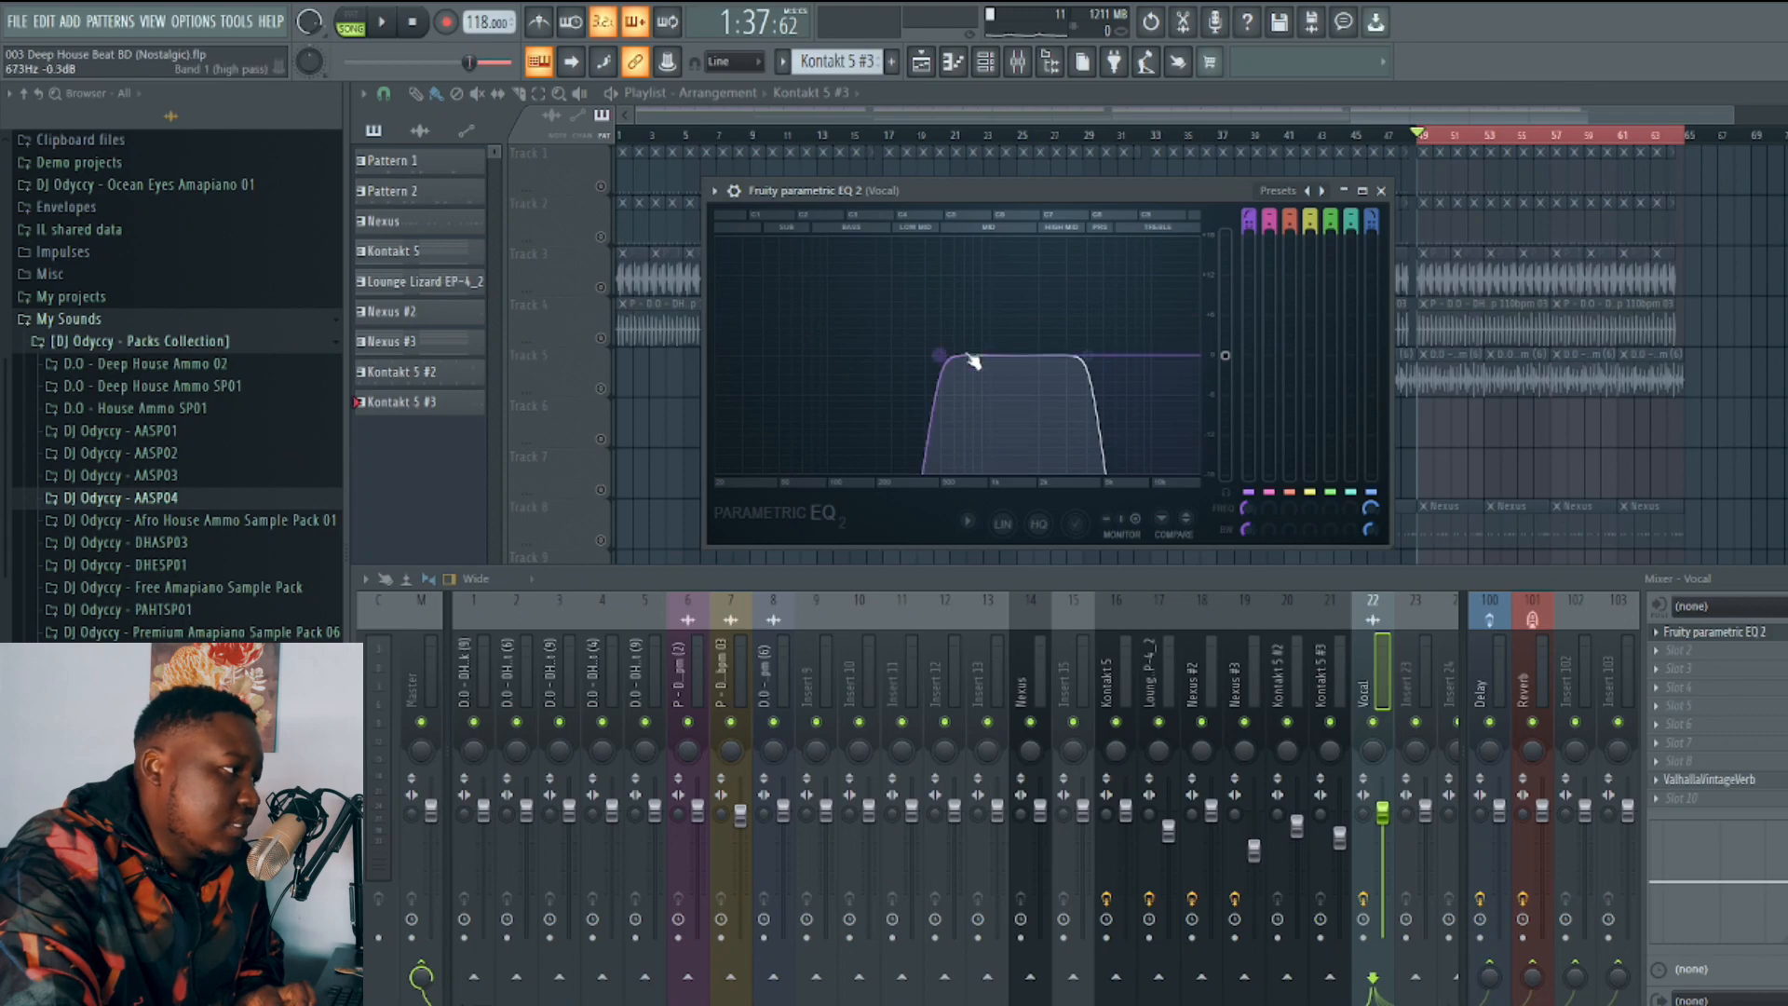
click(1381, 191)
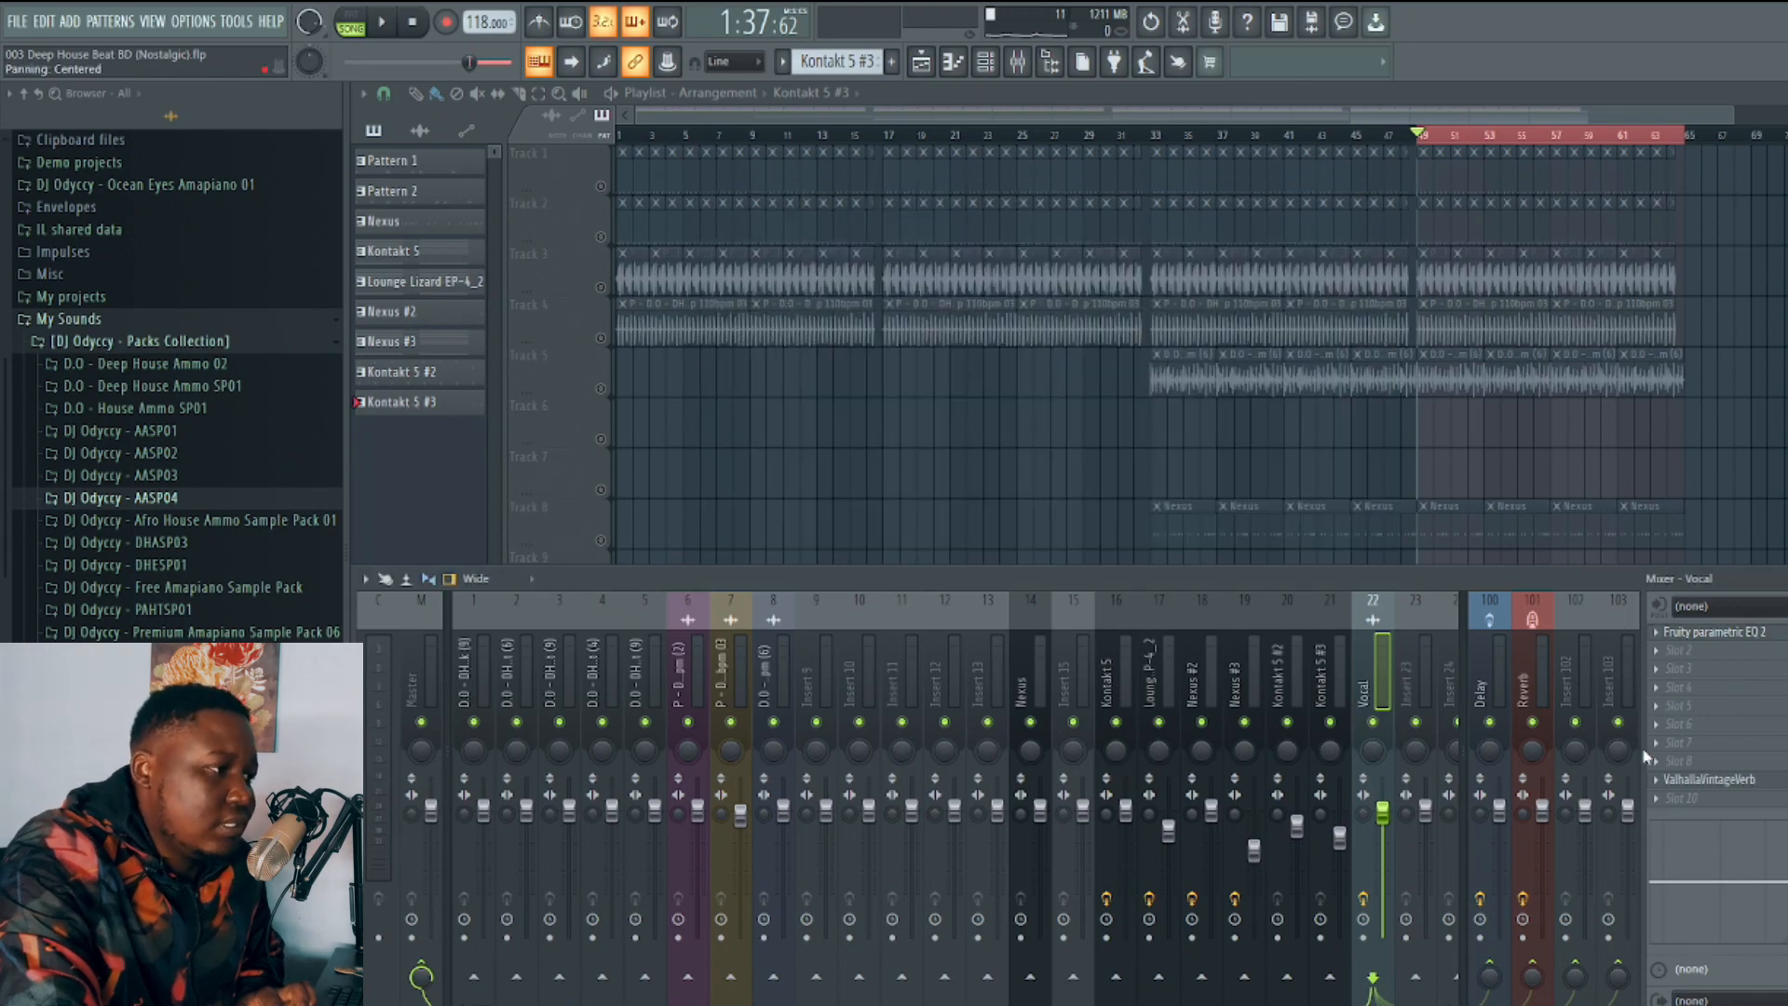
Inspect the Vocal track's ValhallaVintageVerb settings, play the beat briefly, close the reverb and return to the playlist with playback stopped.
click(1755, 782)
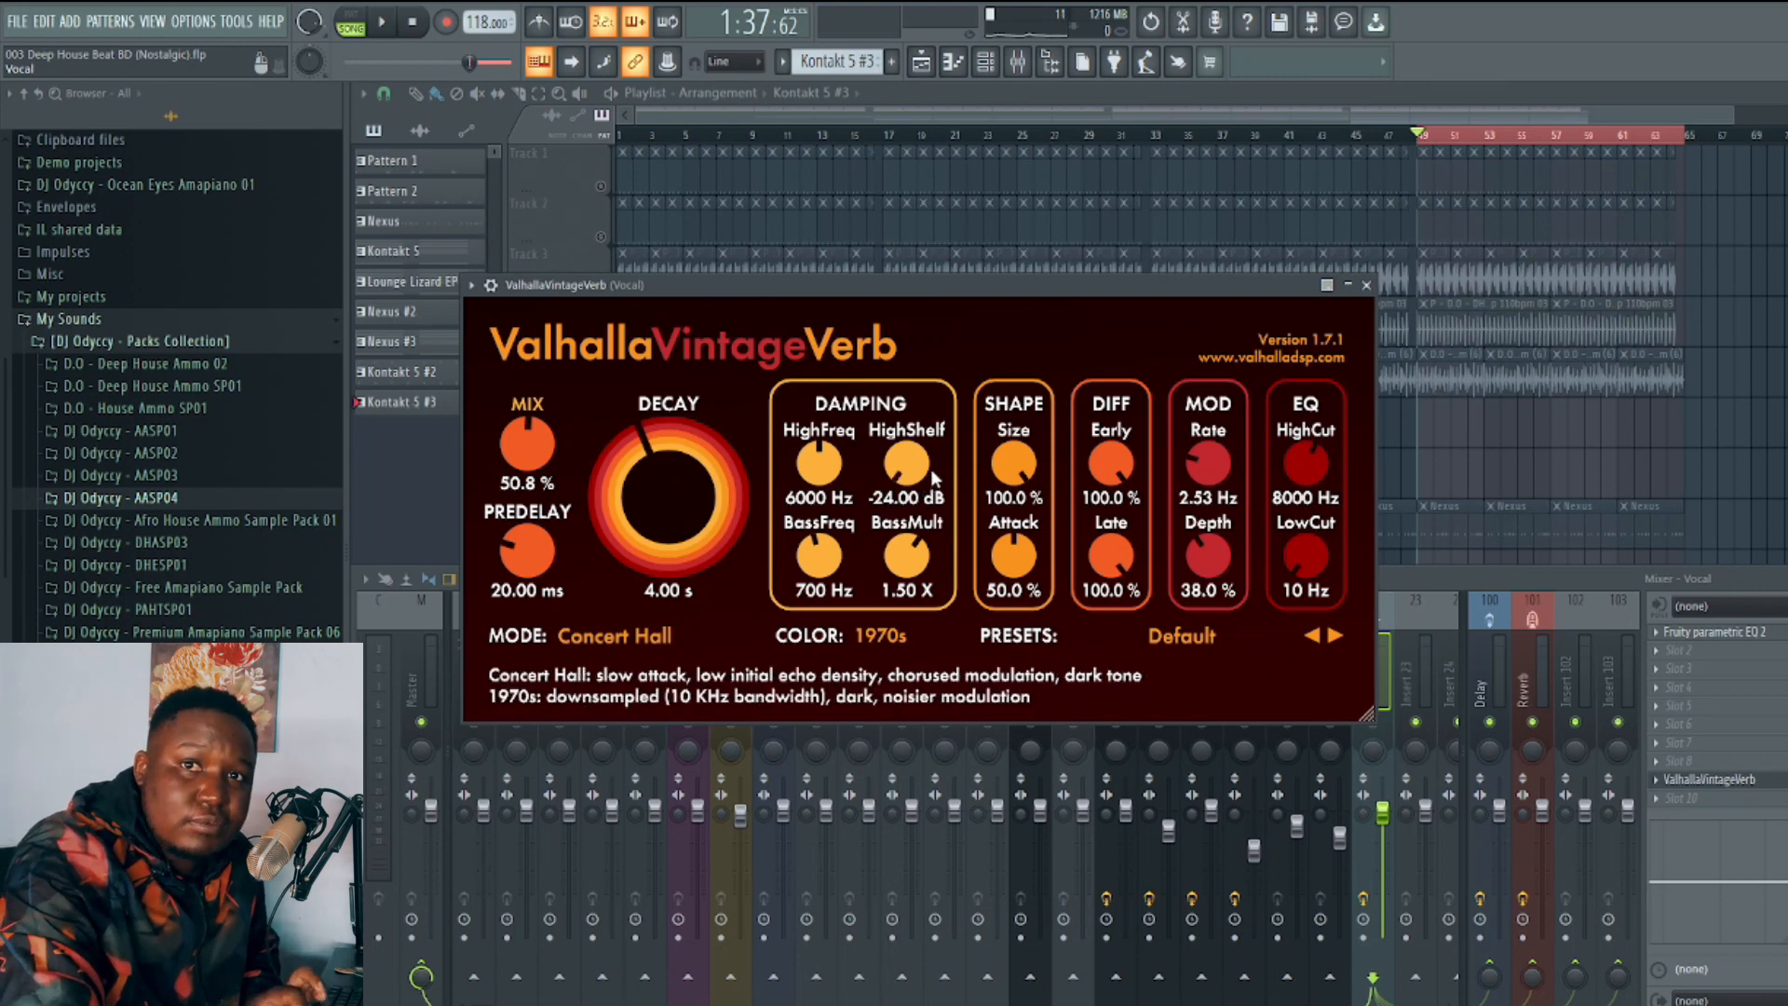
key(space)
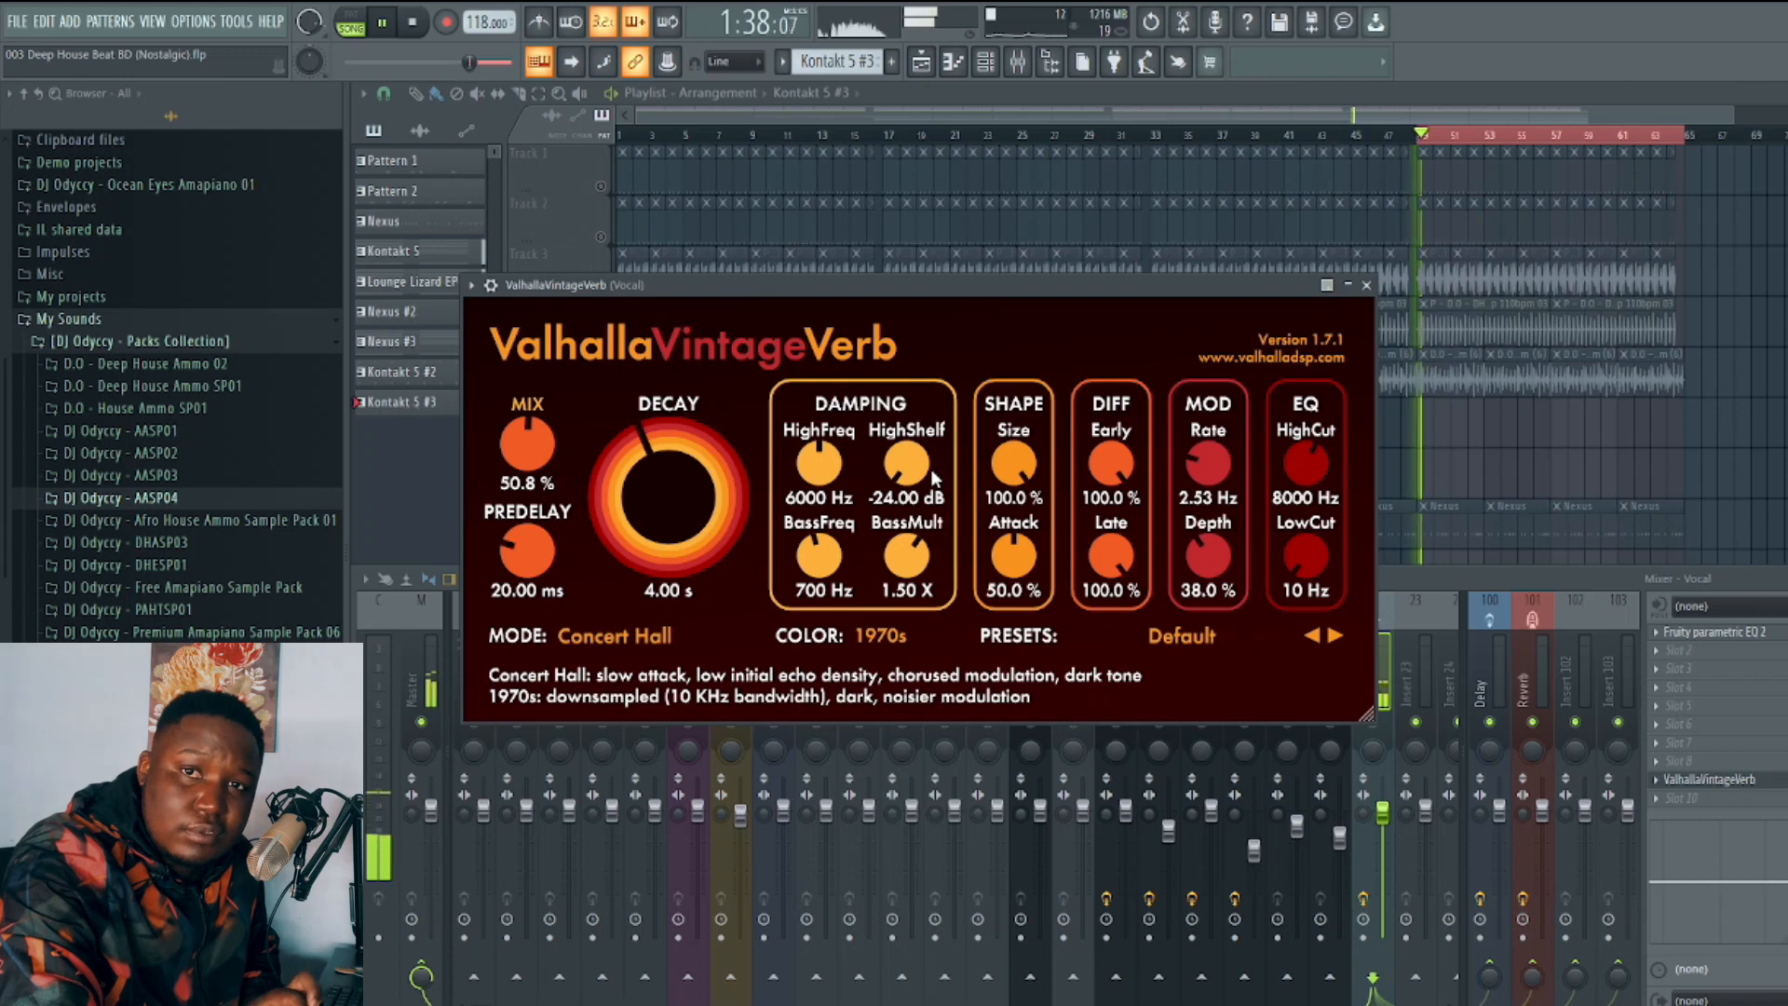
click(1366, 284)
key(F9)
key(space)
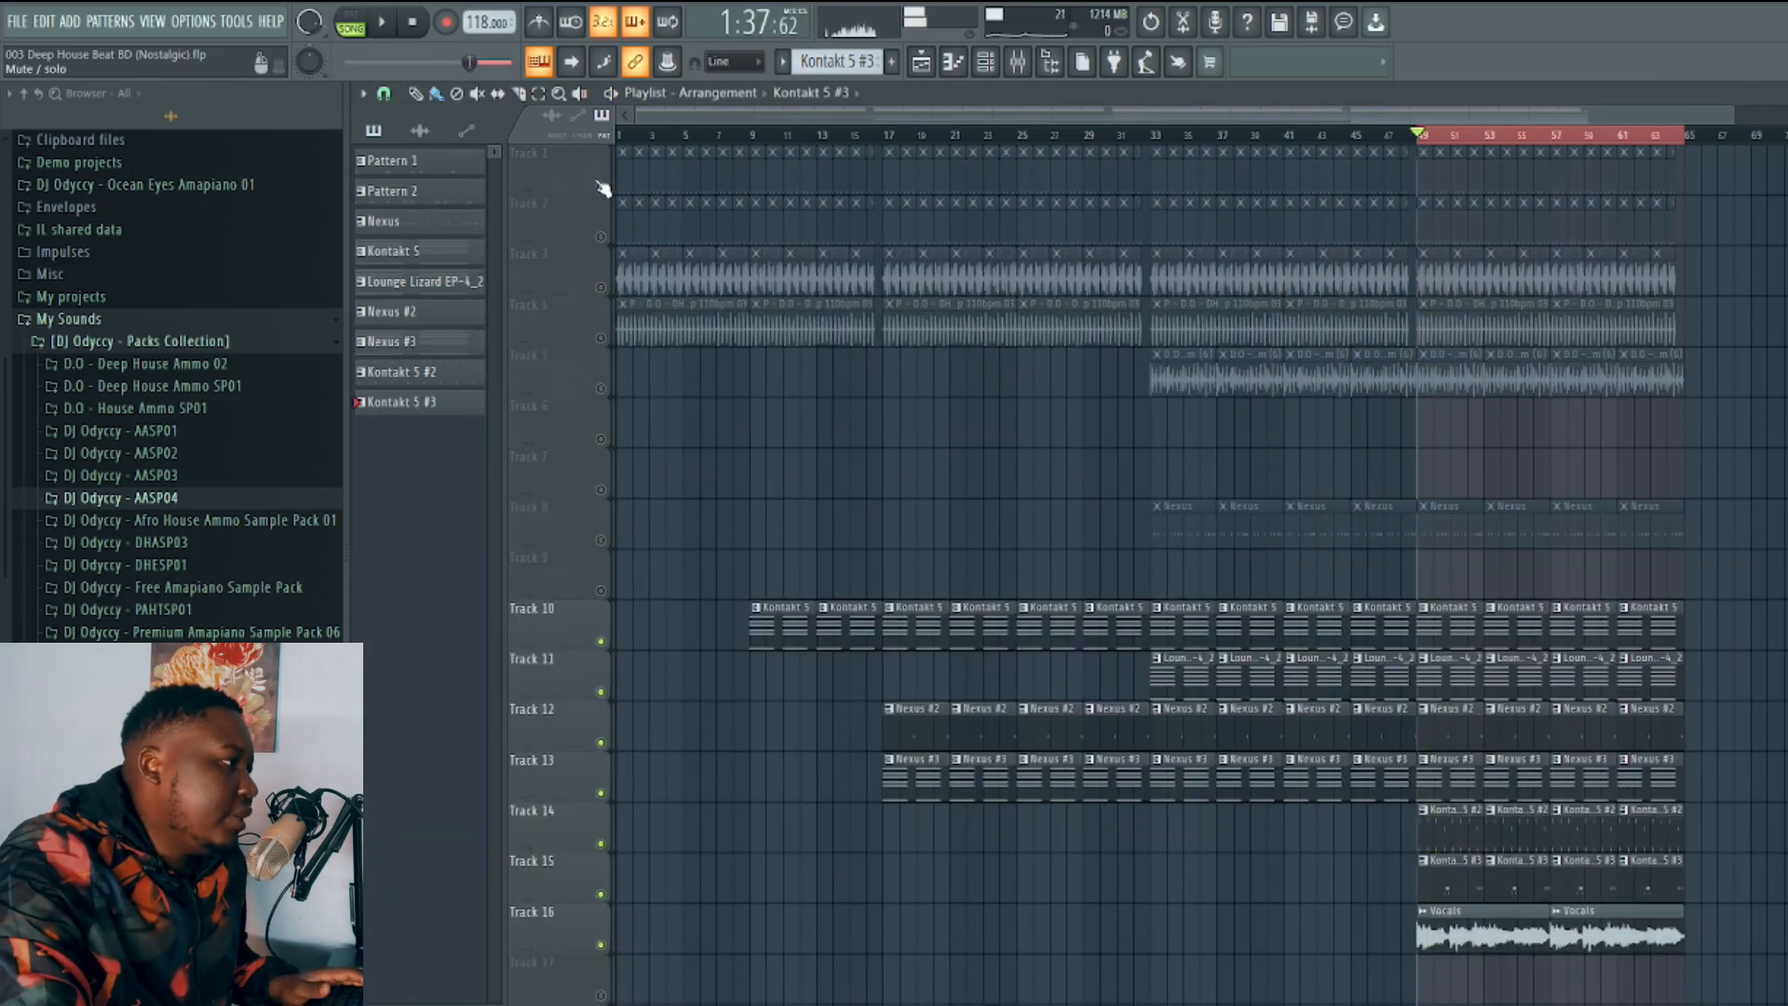
Unmute Track 1, play the beat and review Pattern 1's kick and rim shot steps before stopping and returning to the playlist.
click(601, 186)
key(space)
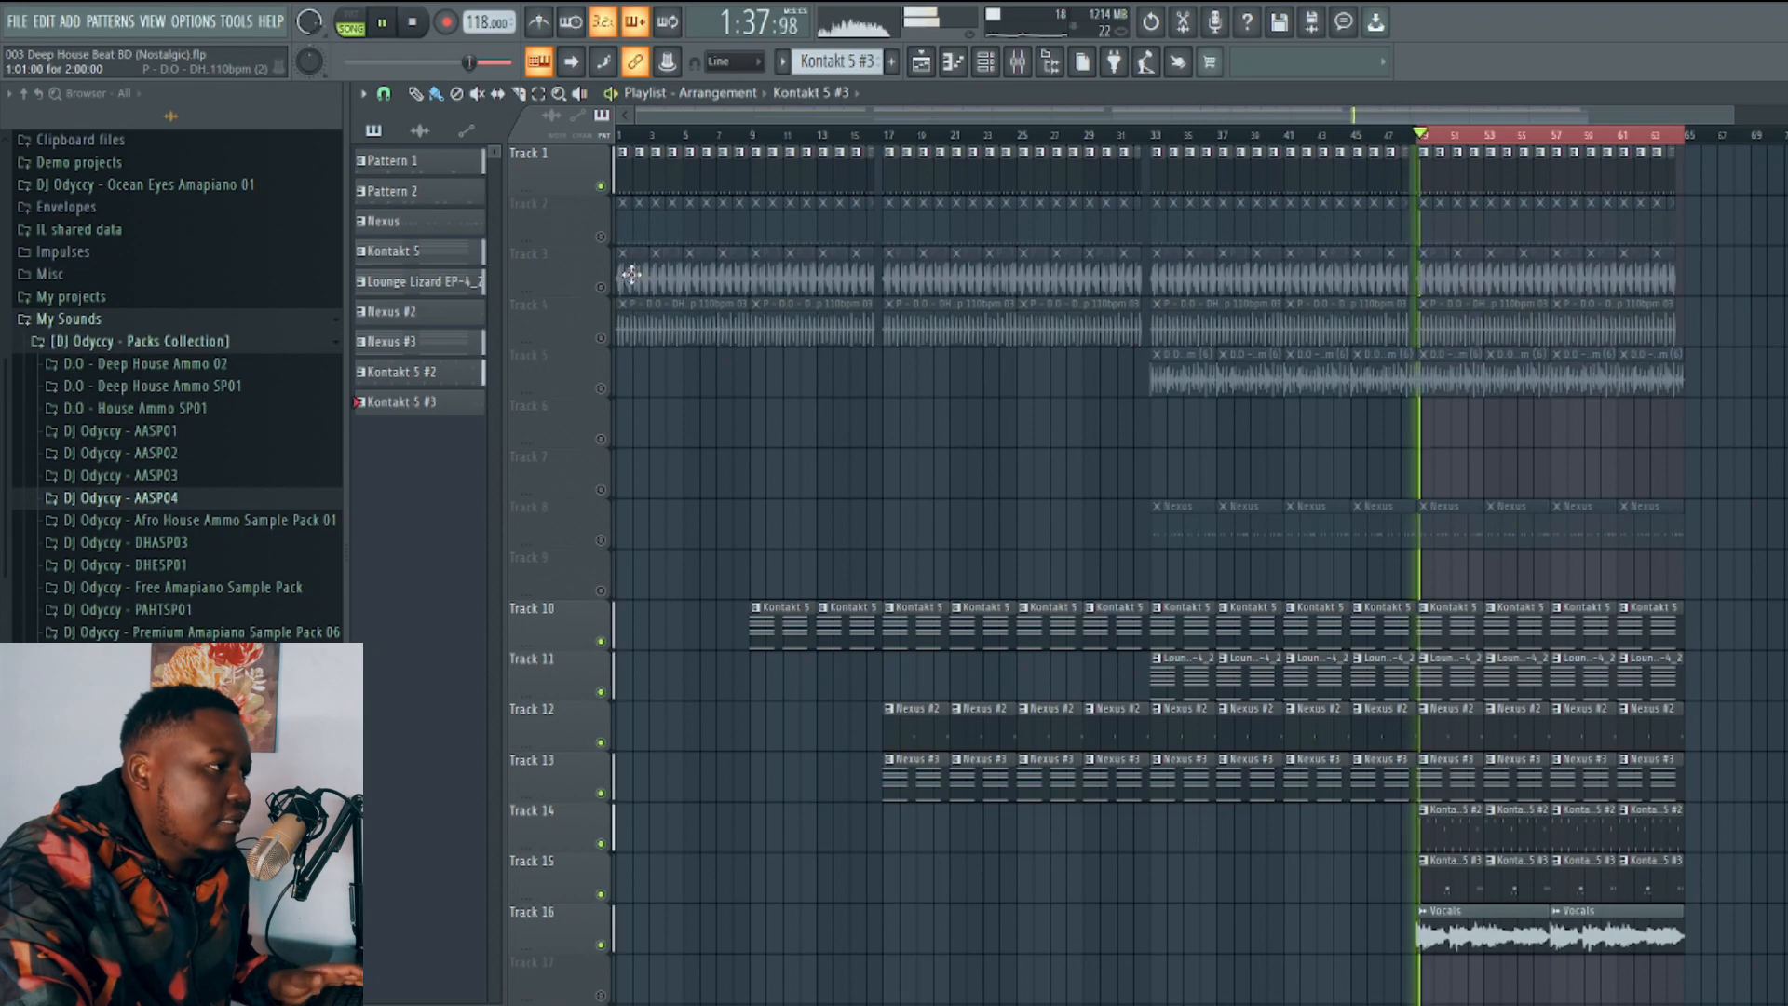
click(1439, 177)
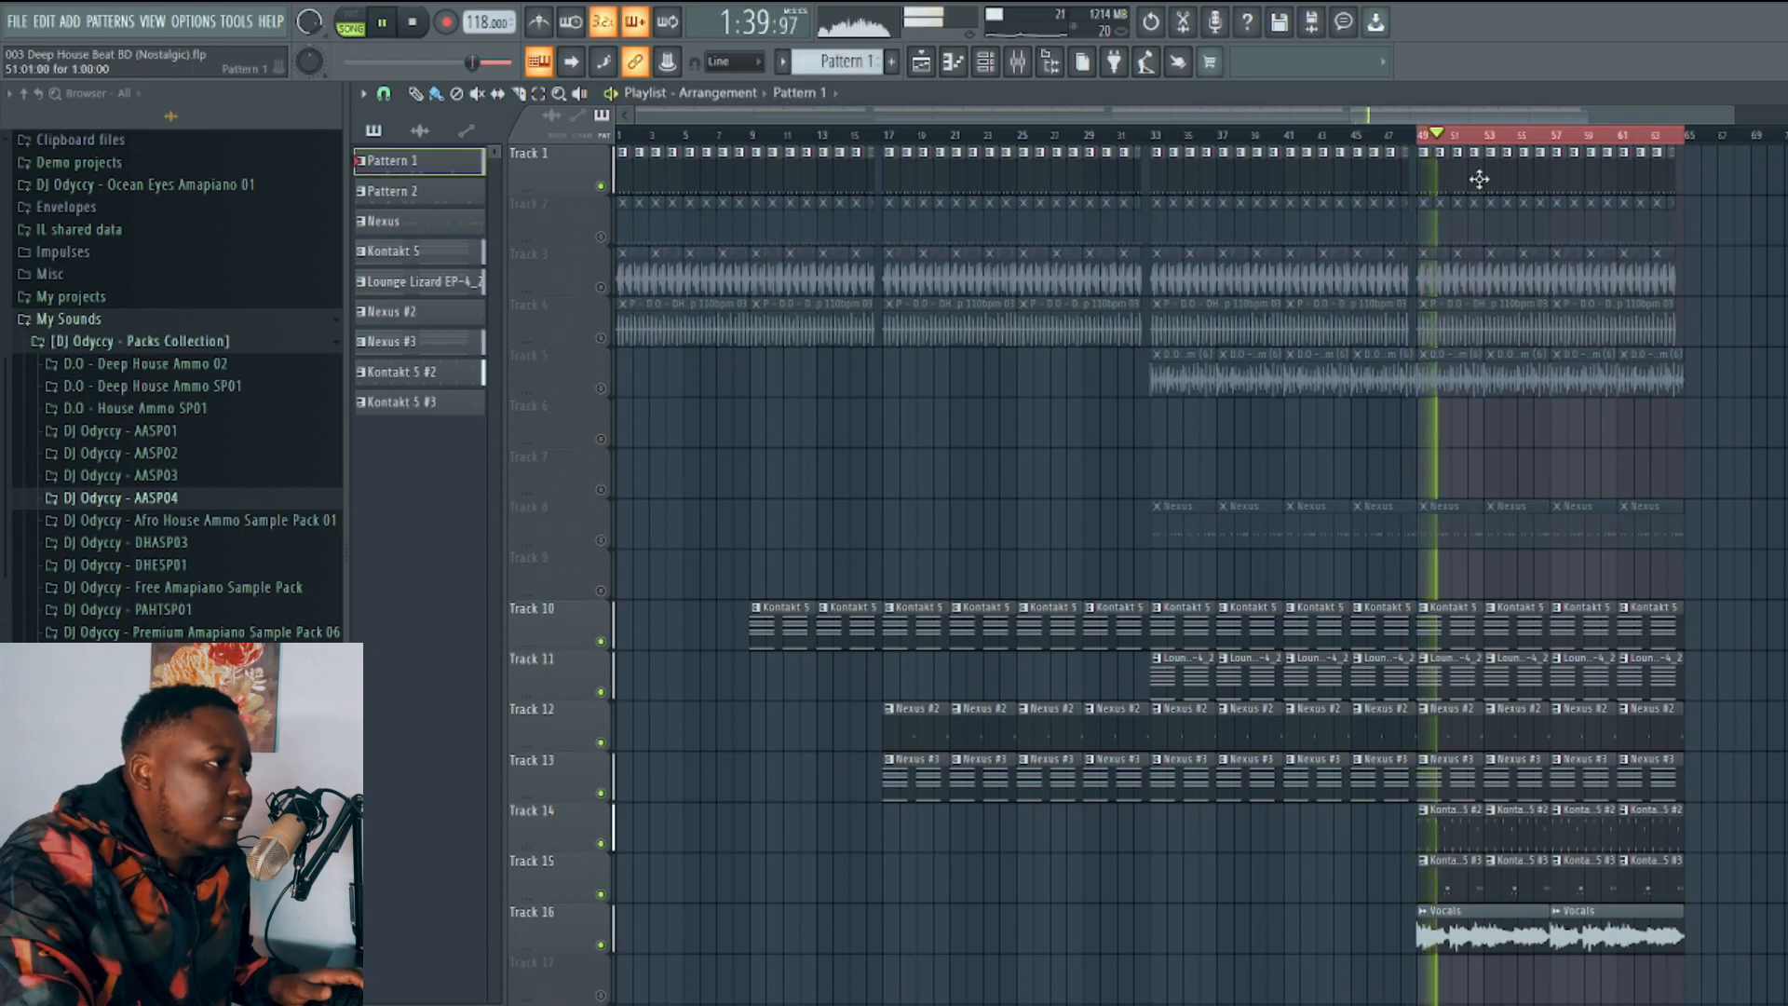
key(F5)
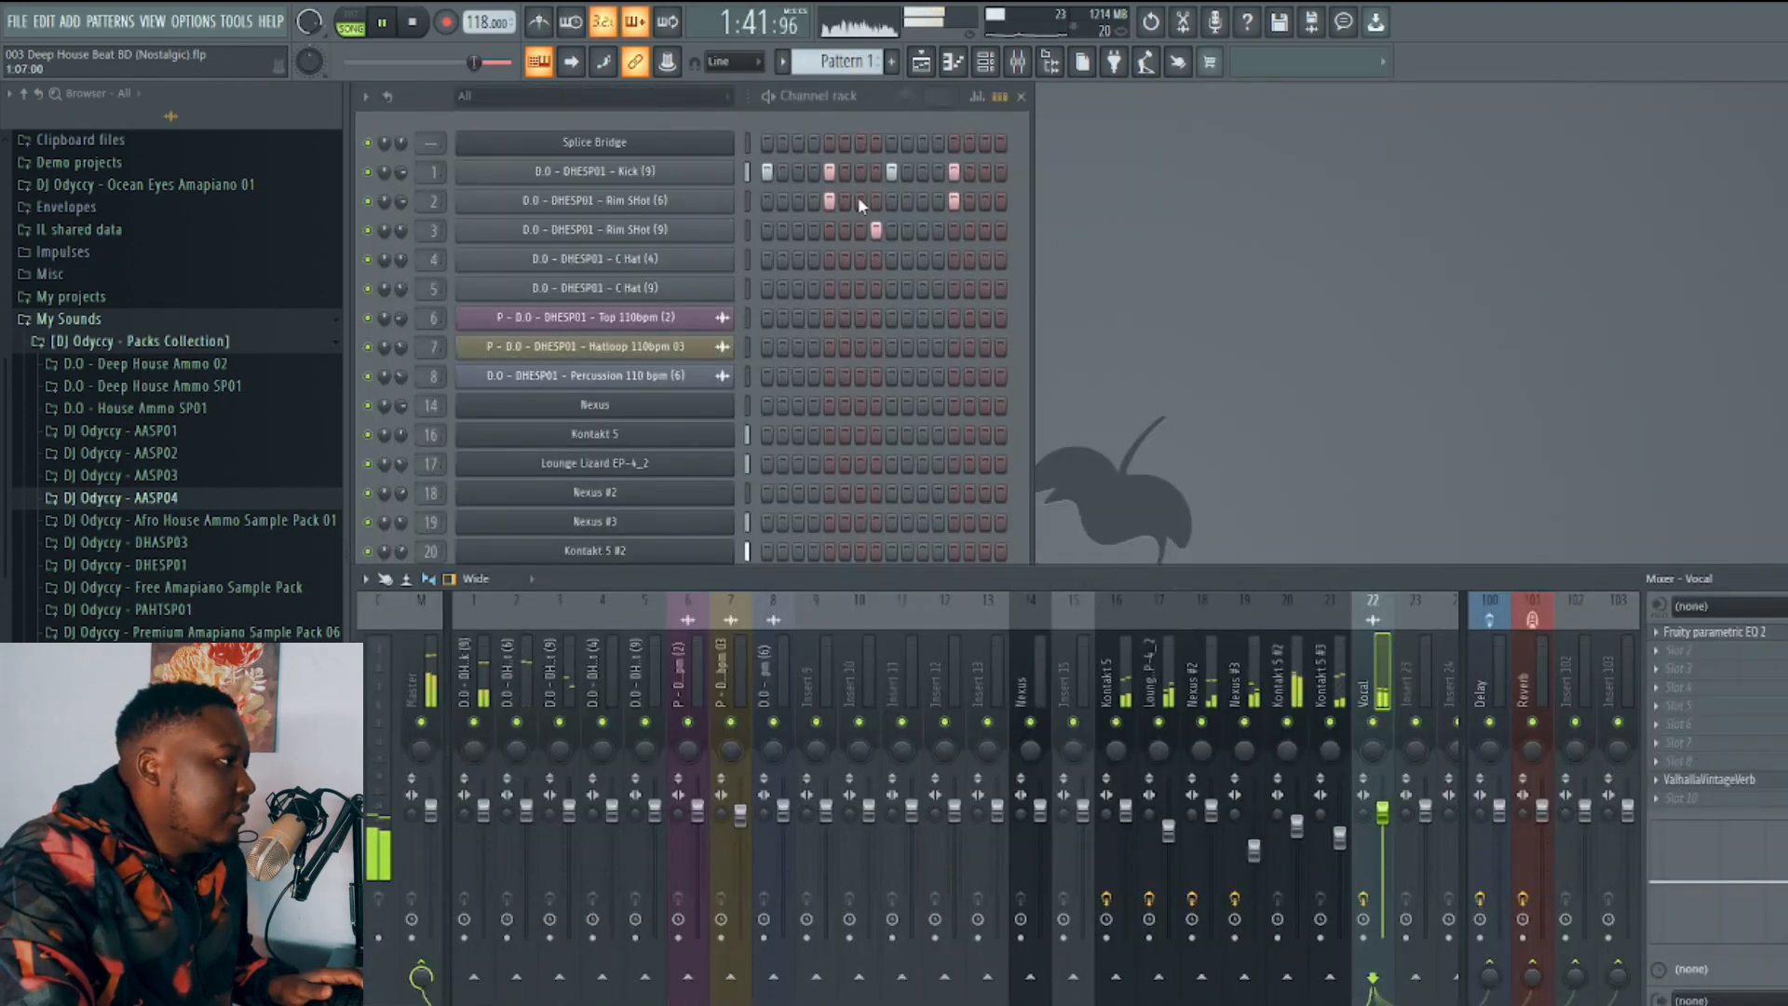
click(748, 173)
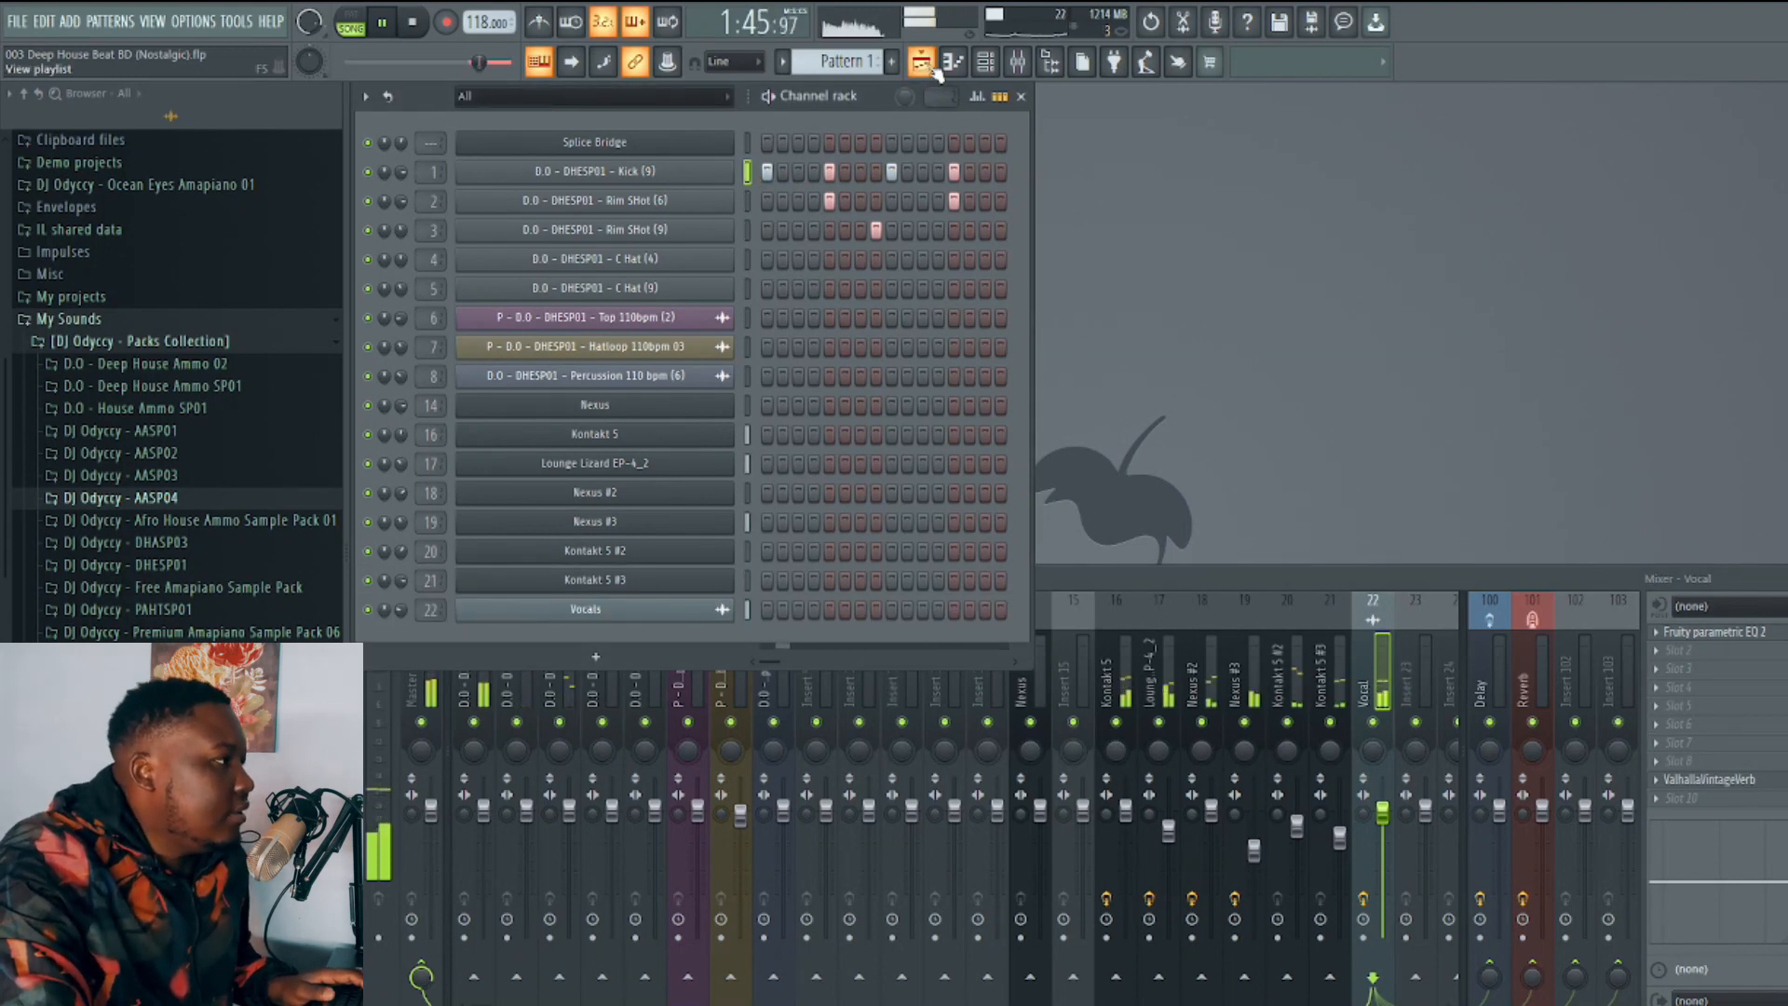
key(space)
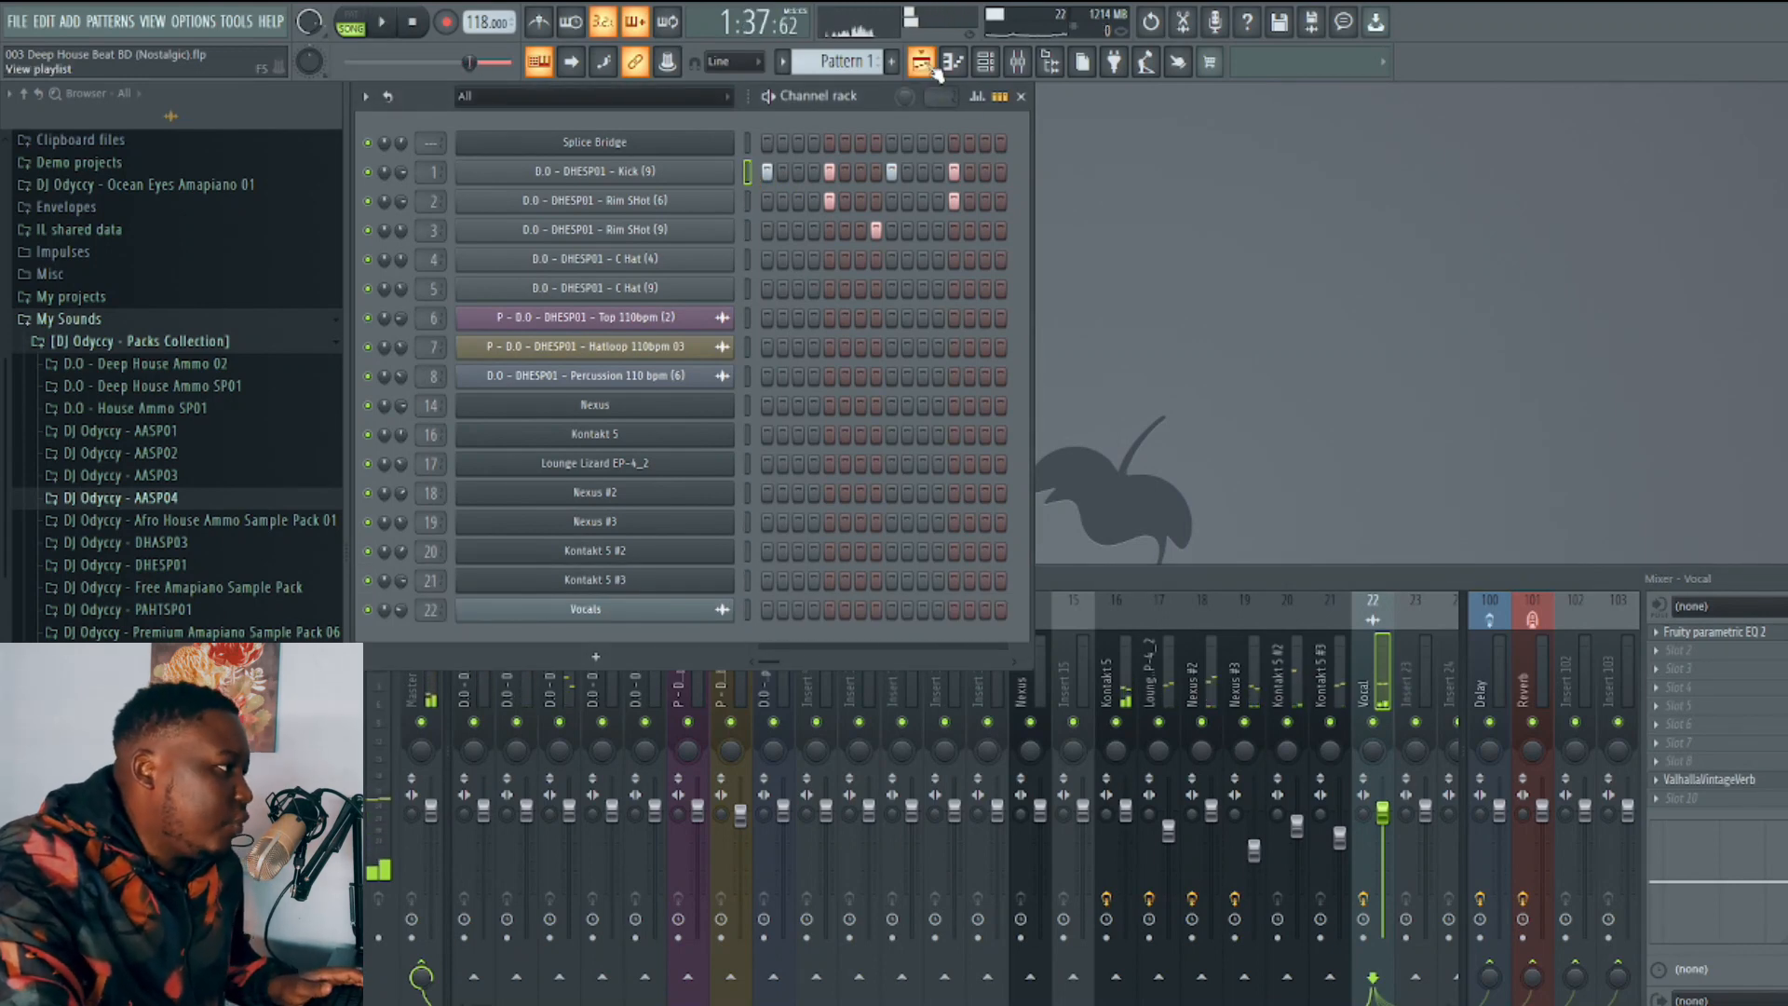
click(936, 72)
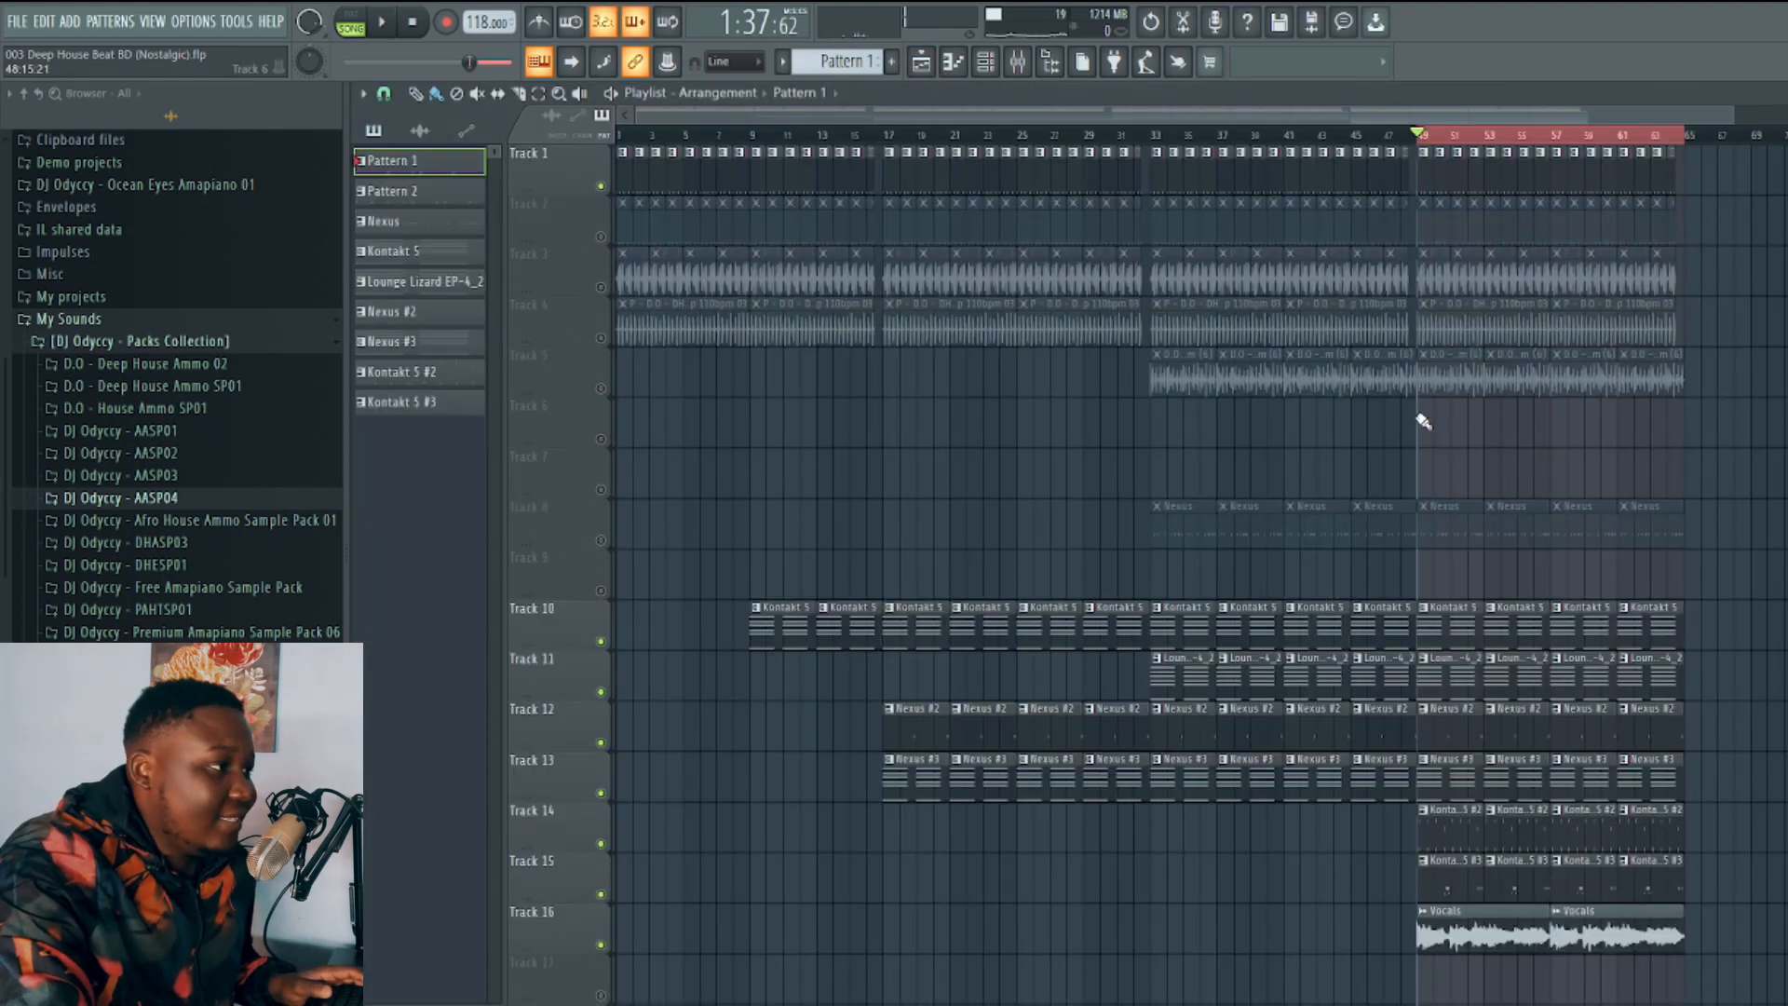
Unmute Track 2, play the beat and review Pattern 2's C Hat steps before stopping and returning to the playlist.
click(601, 237)
key(space)
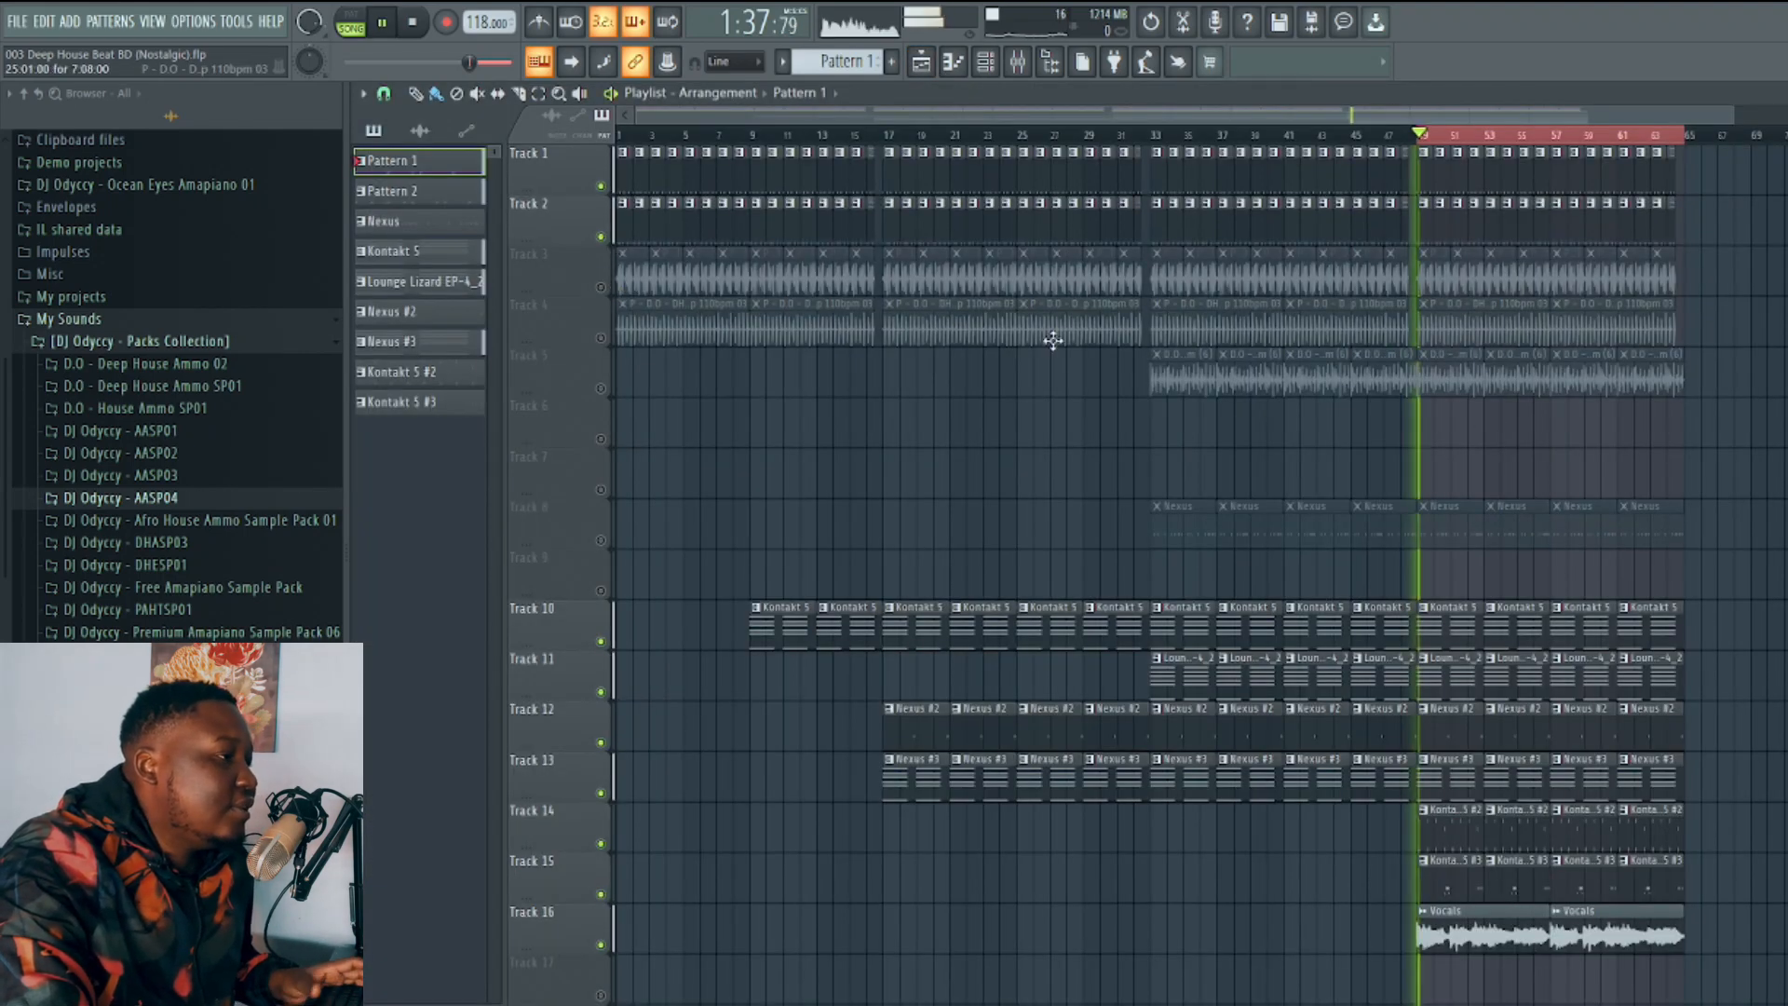
click(1445, 228)
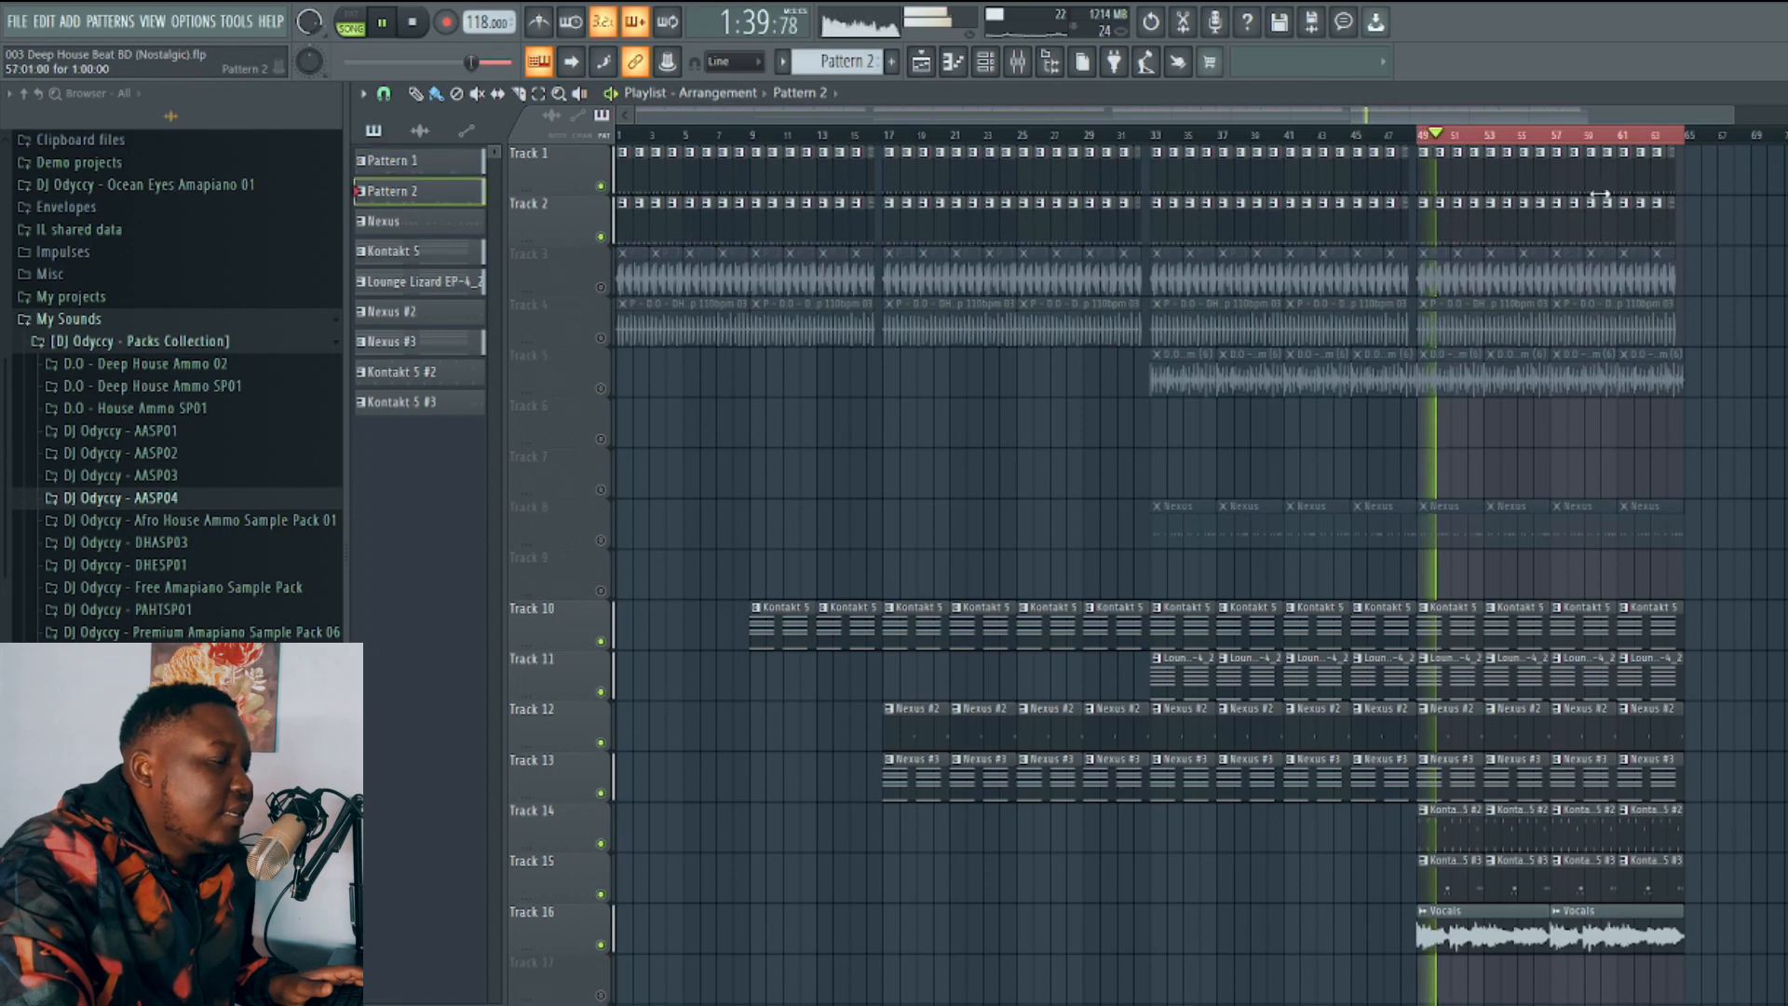
click(924, 64)
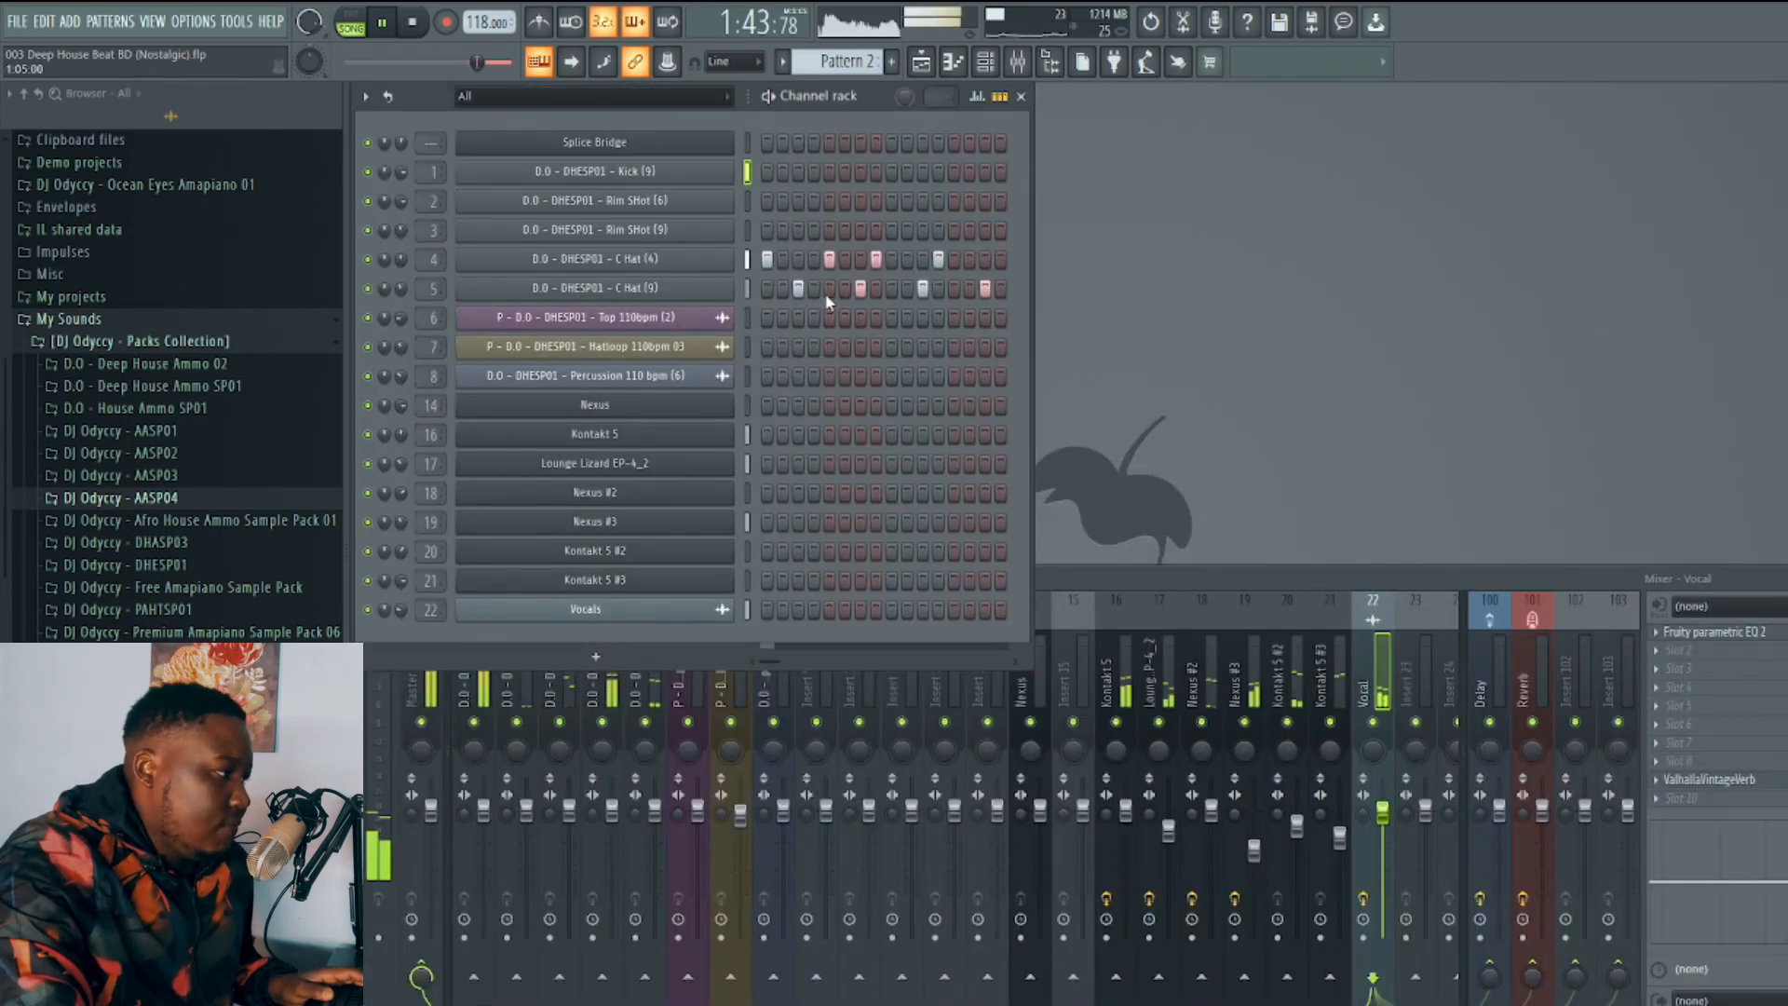
key(space)
click(922, 63)
click(922, 64)
click(922, 63)
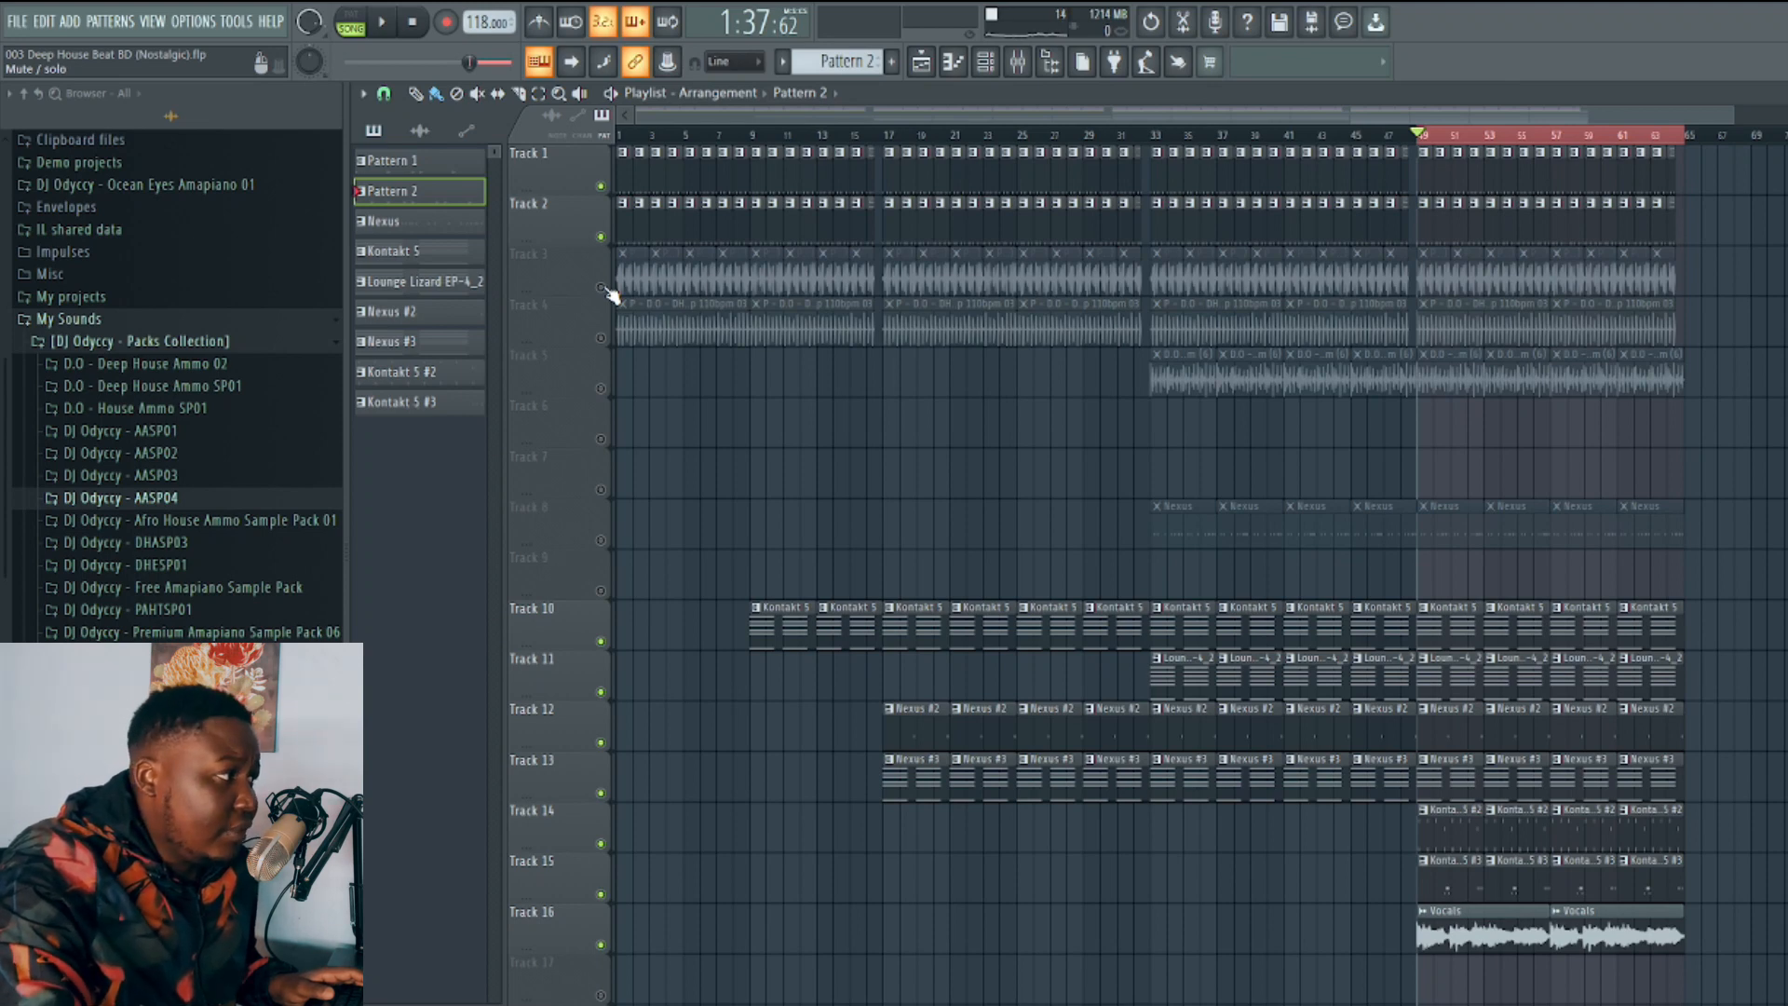
Unmute the top loop on Track 3 and the hat loop on Track 4, and audition the beat with them.
click(603, 288)
click(600, 338)
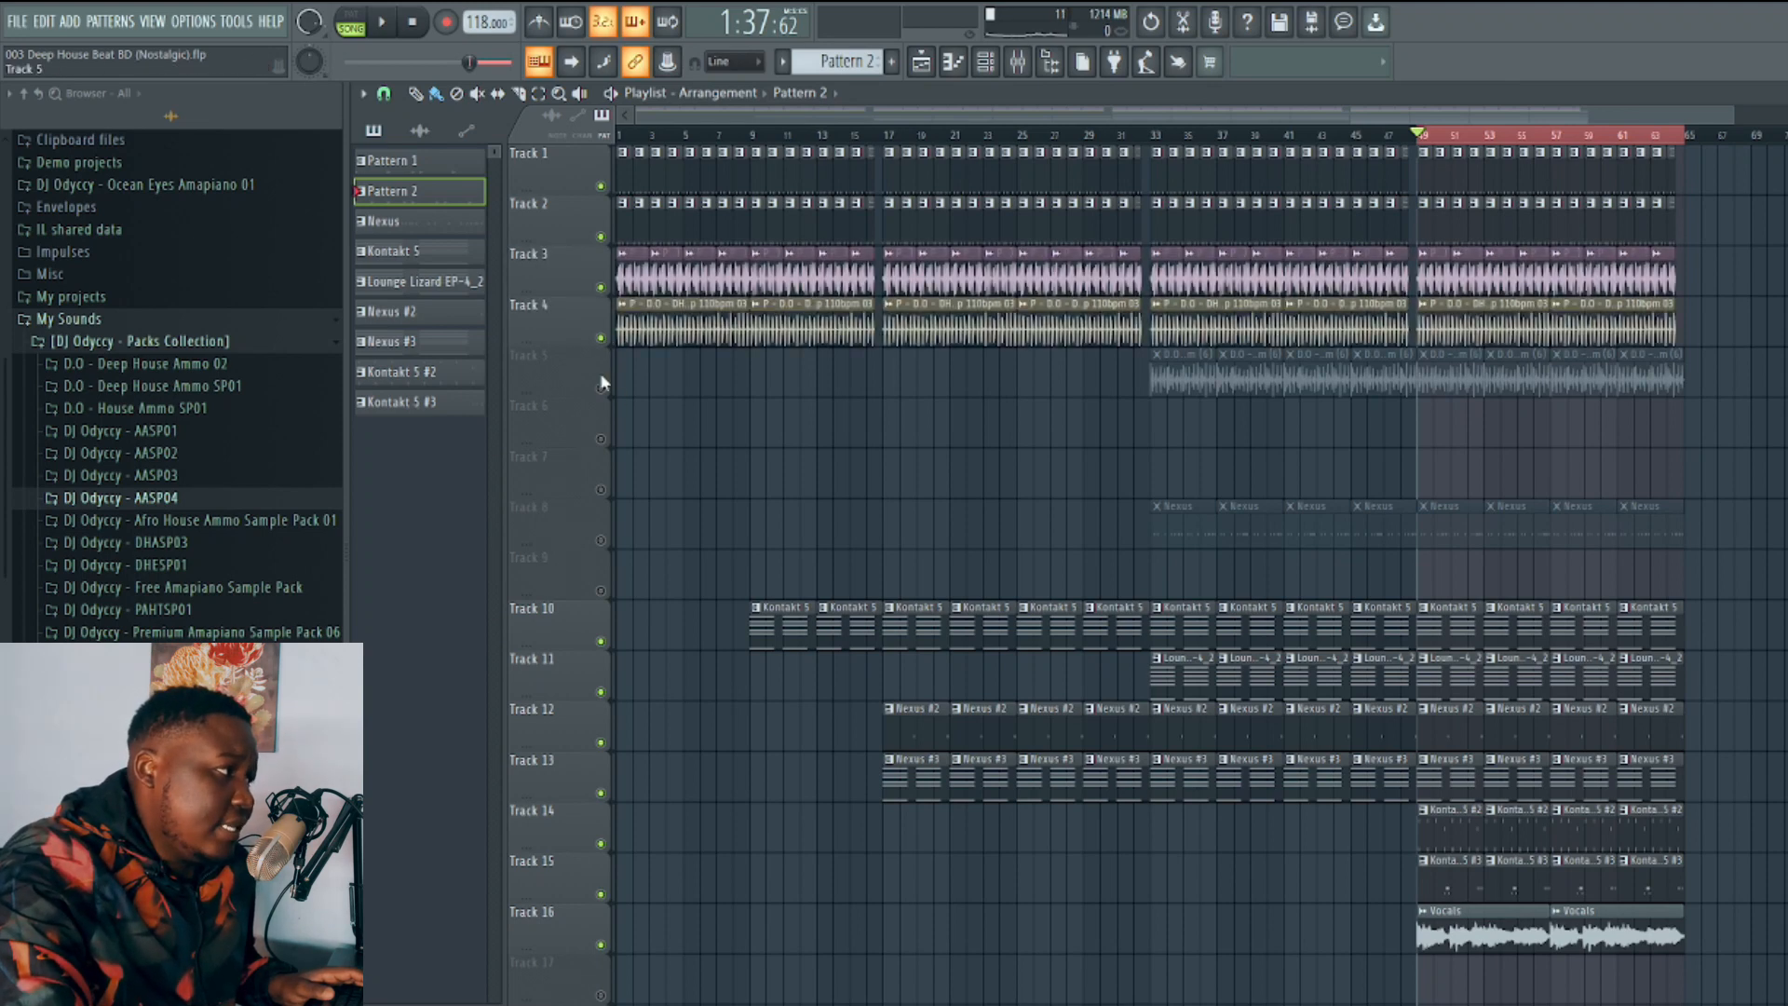
key(space)
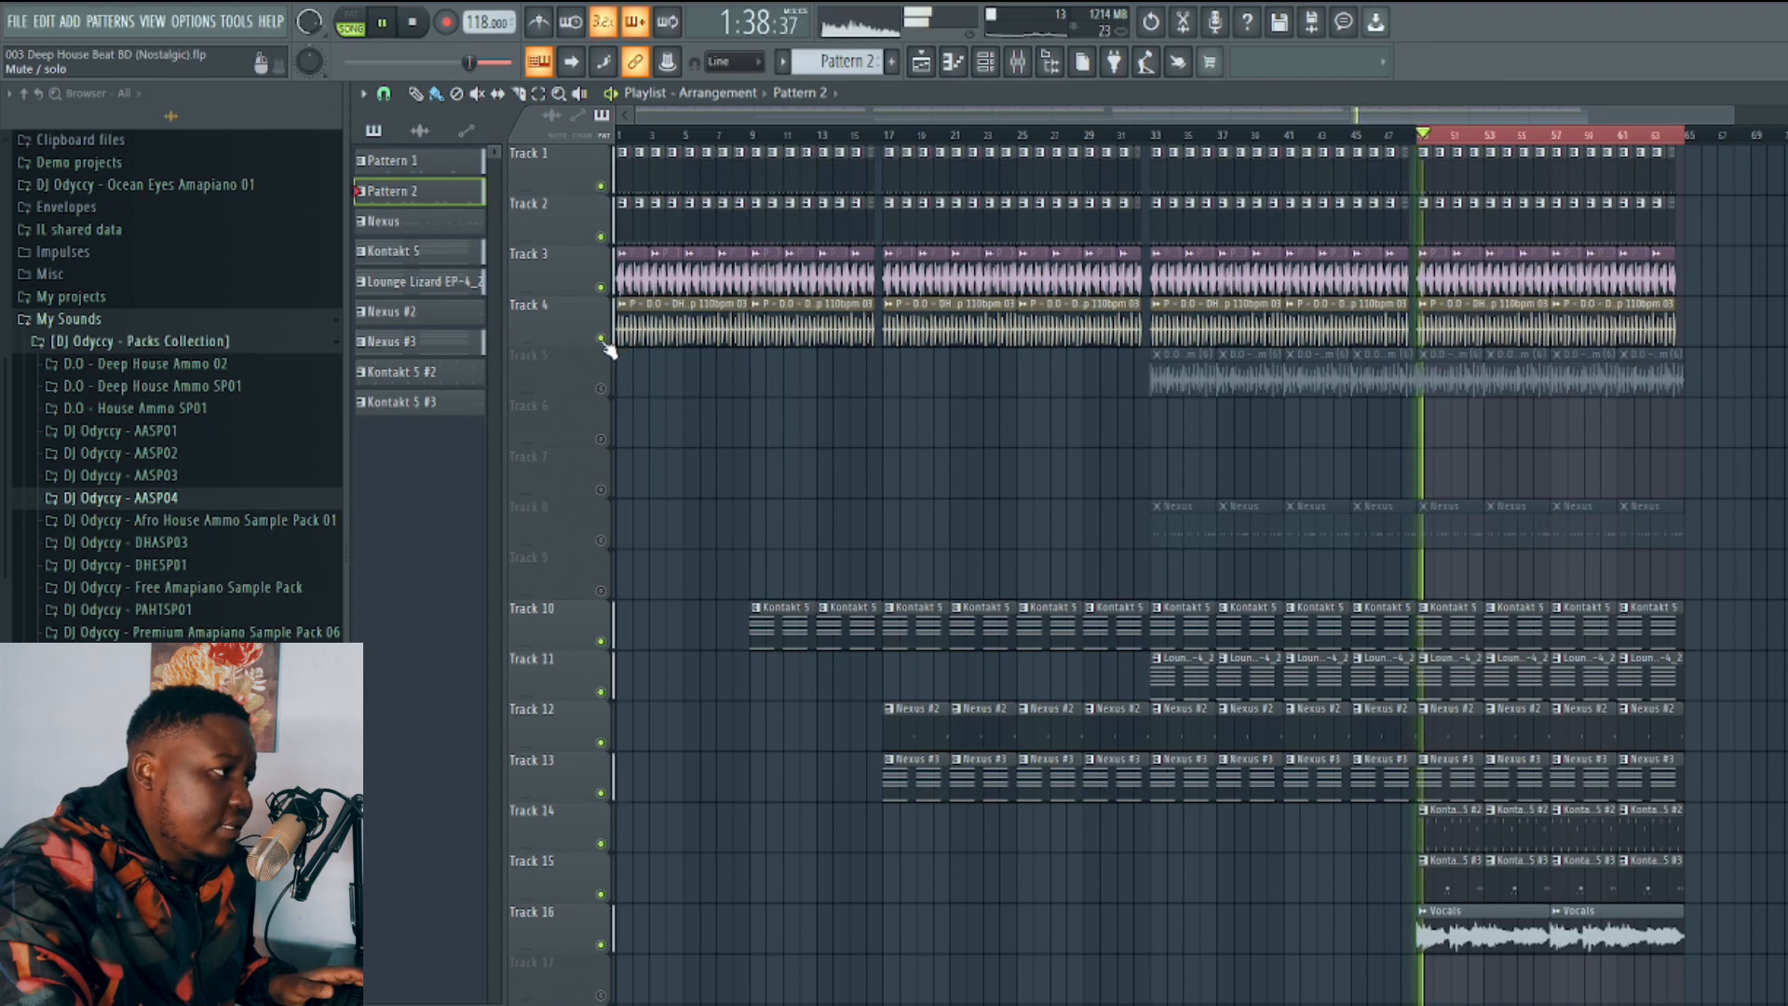
key(space)
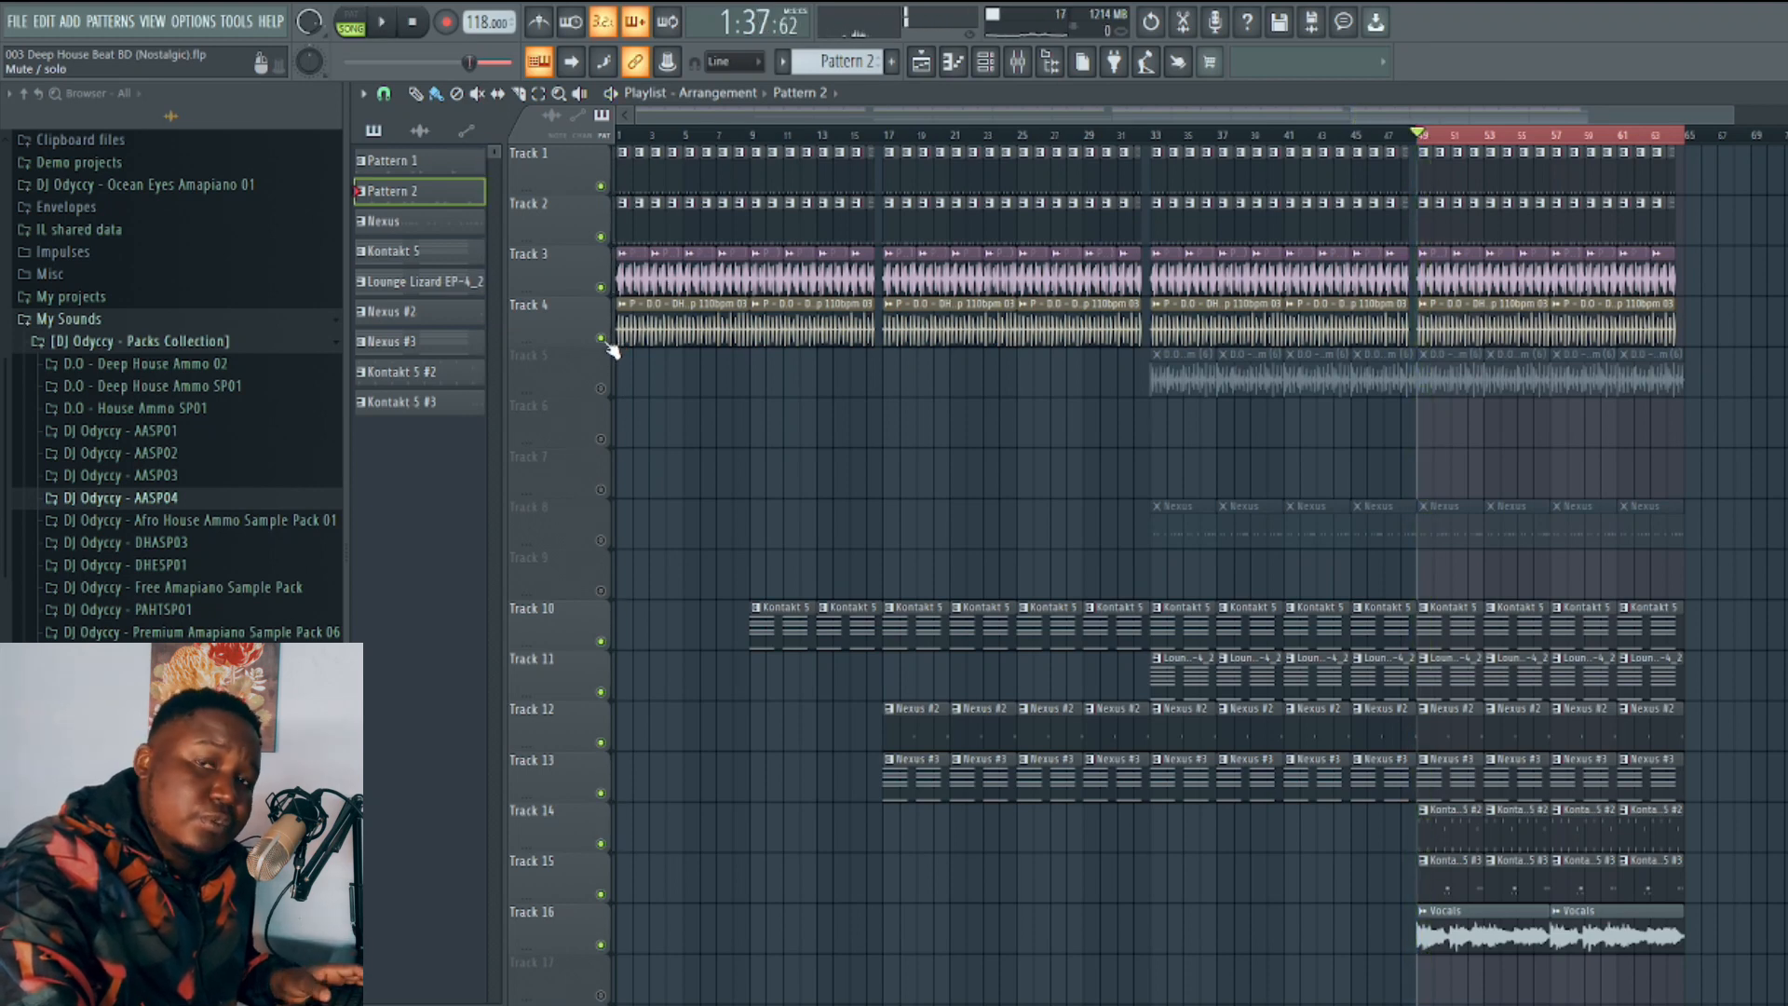
key(space)
key(space)
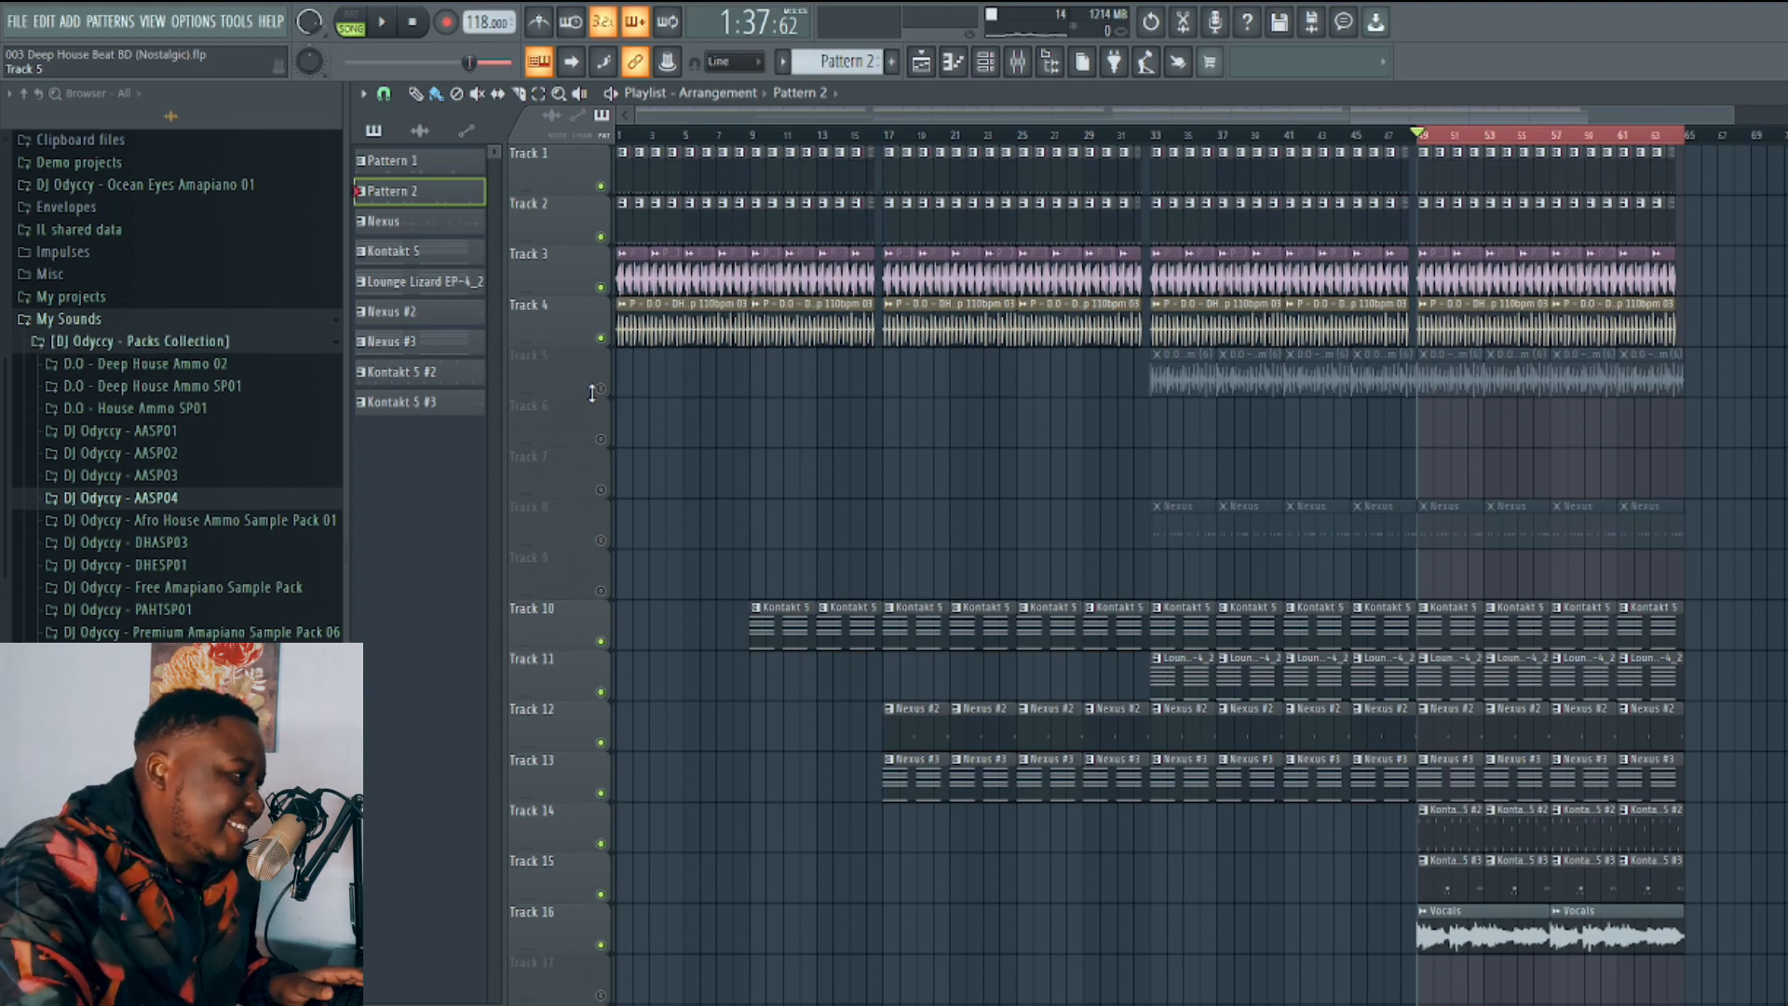
Unmute the percussion loop on Track 5, play the beat with it and stop playback.
click(600, 389)
key(space)
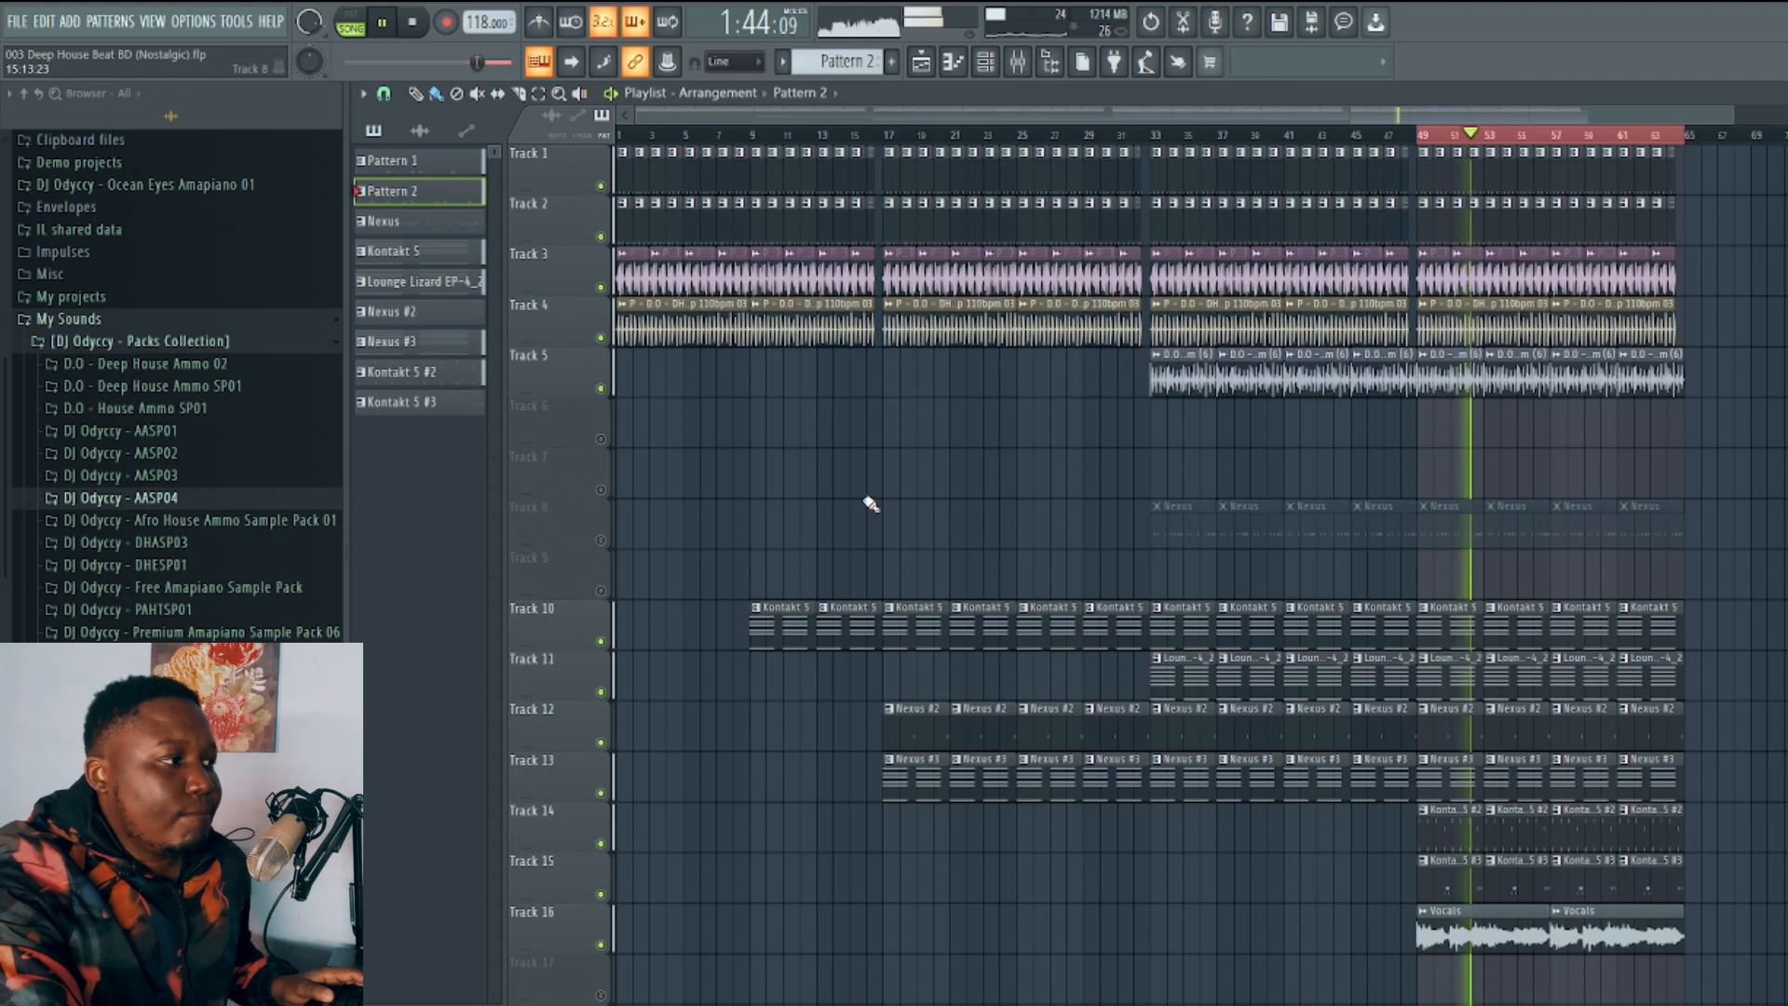
key(space)
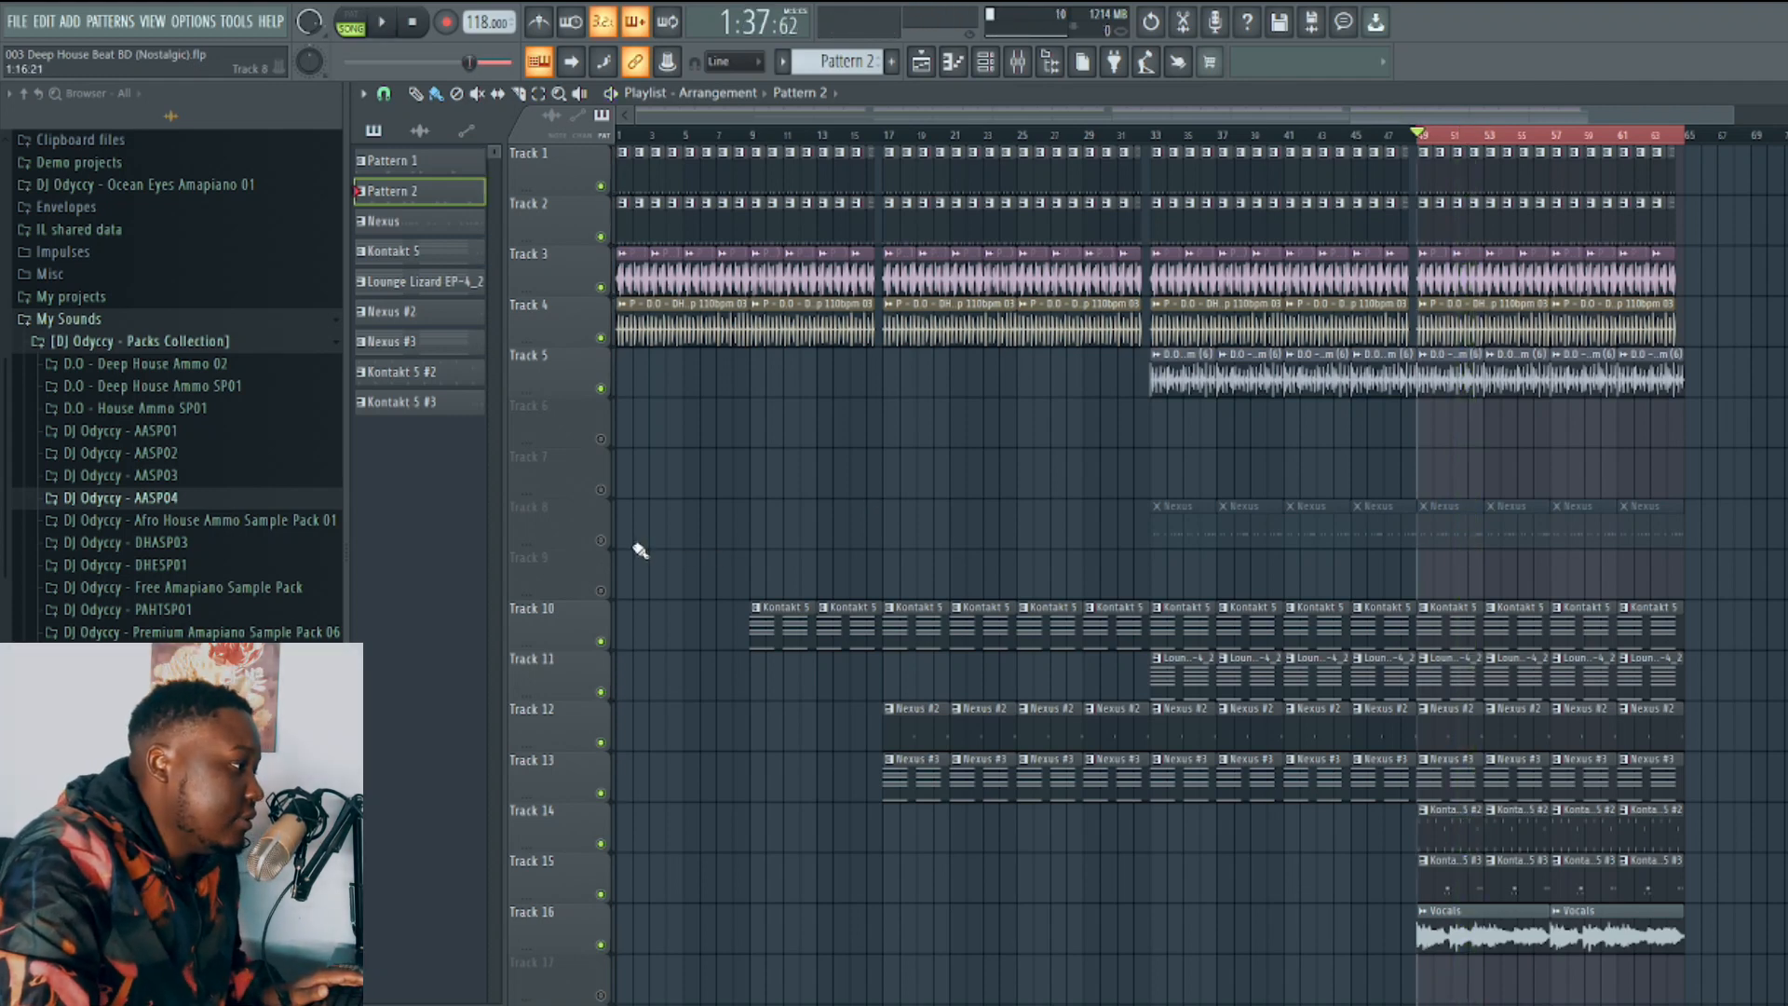
Unmute the Nexus clips on Track 8, play the beat, inspect the Nexus instrument's preset and close its window.
click(602, 541)
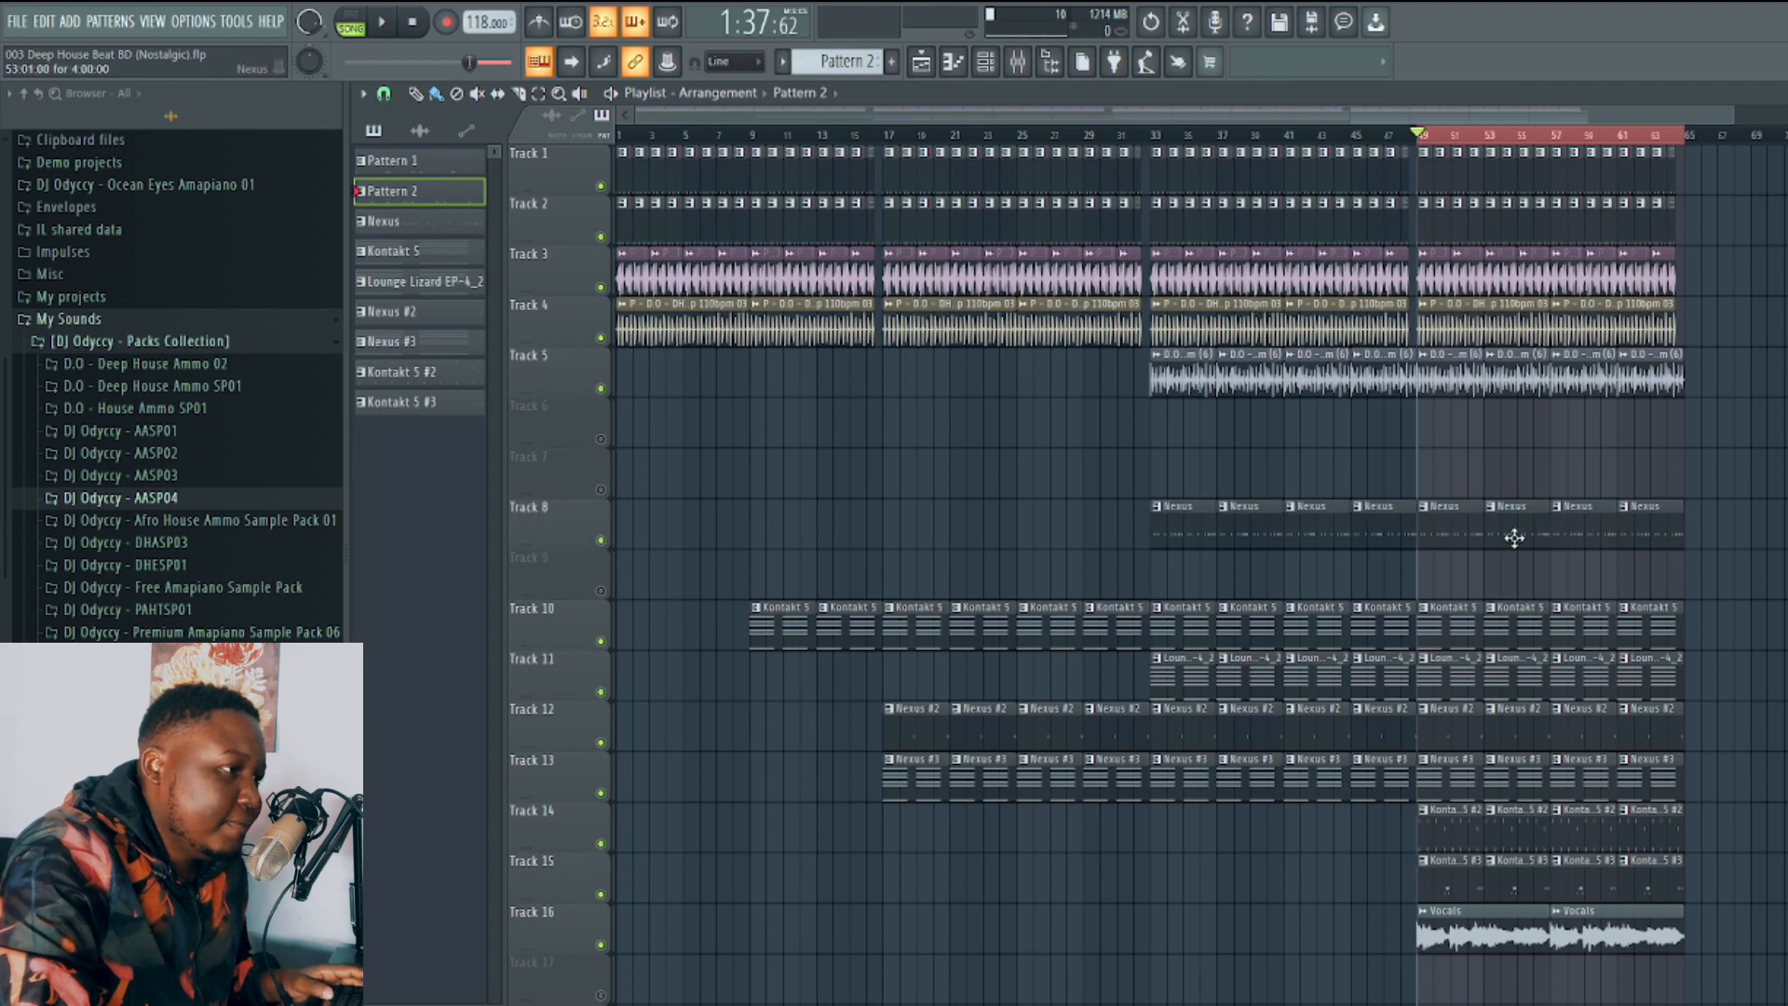
key(space)
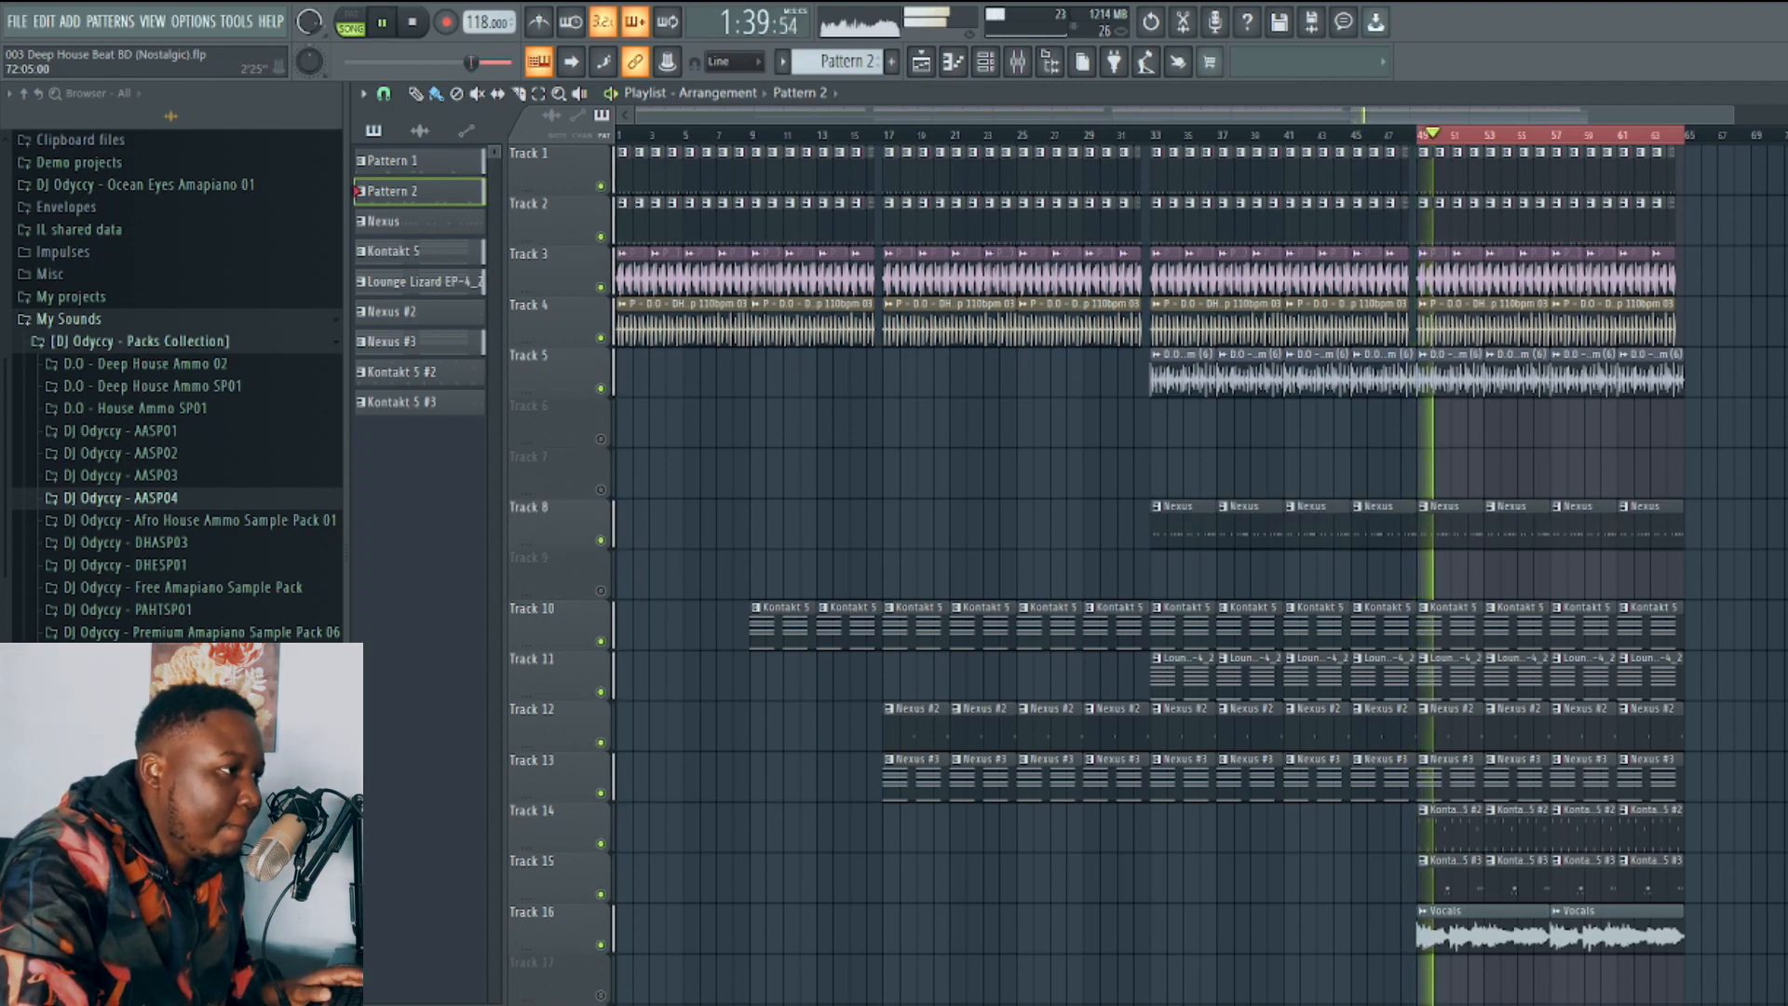
click(1458, 509)
click(1785, 93)
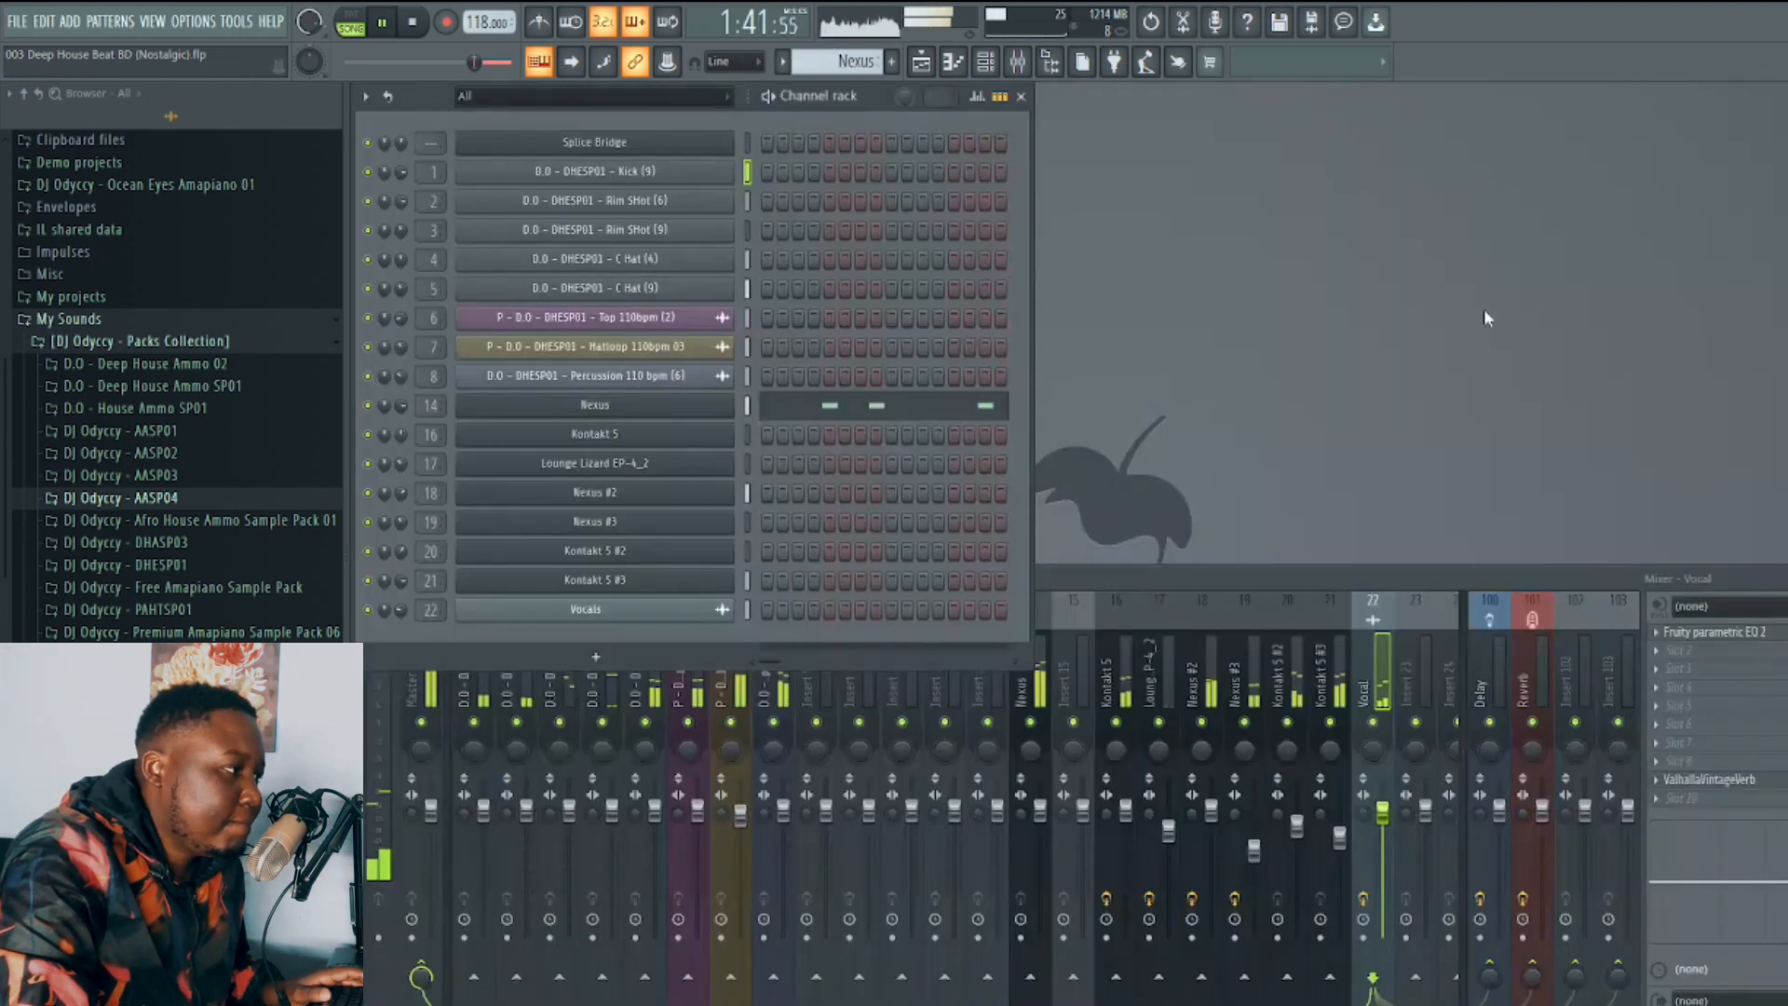
click(720, 415)
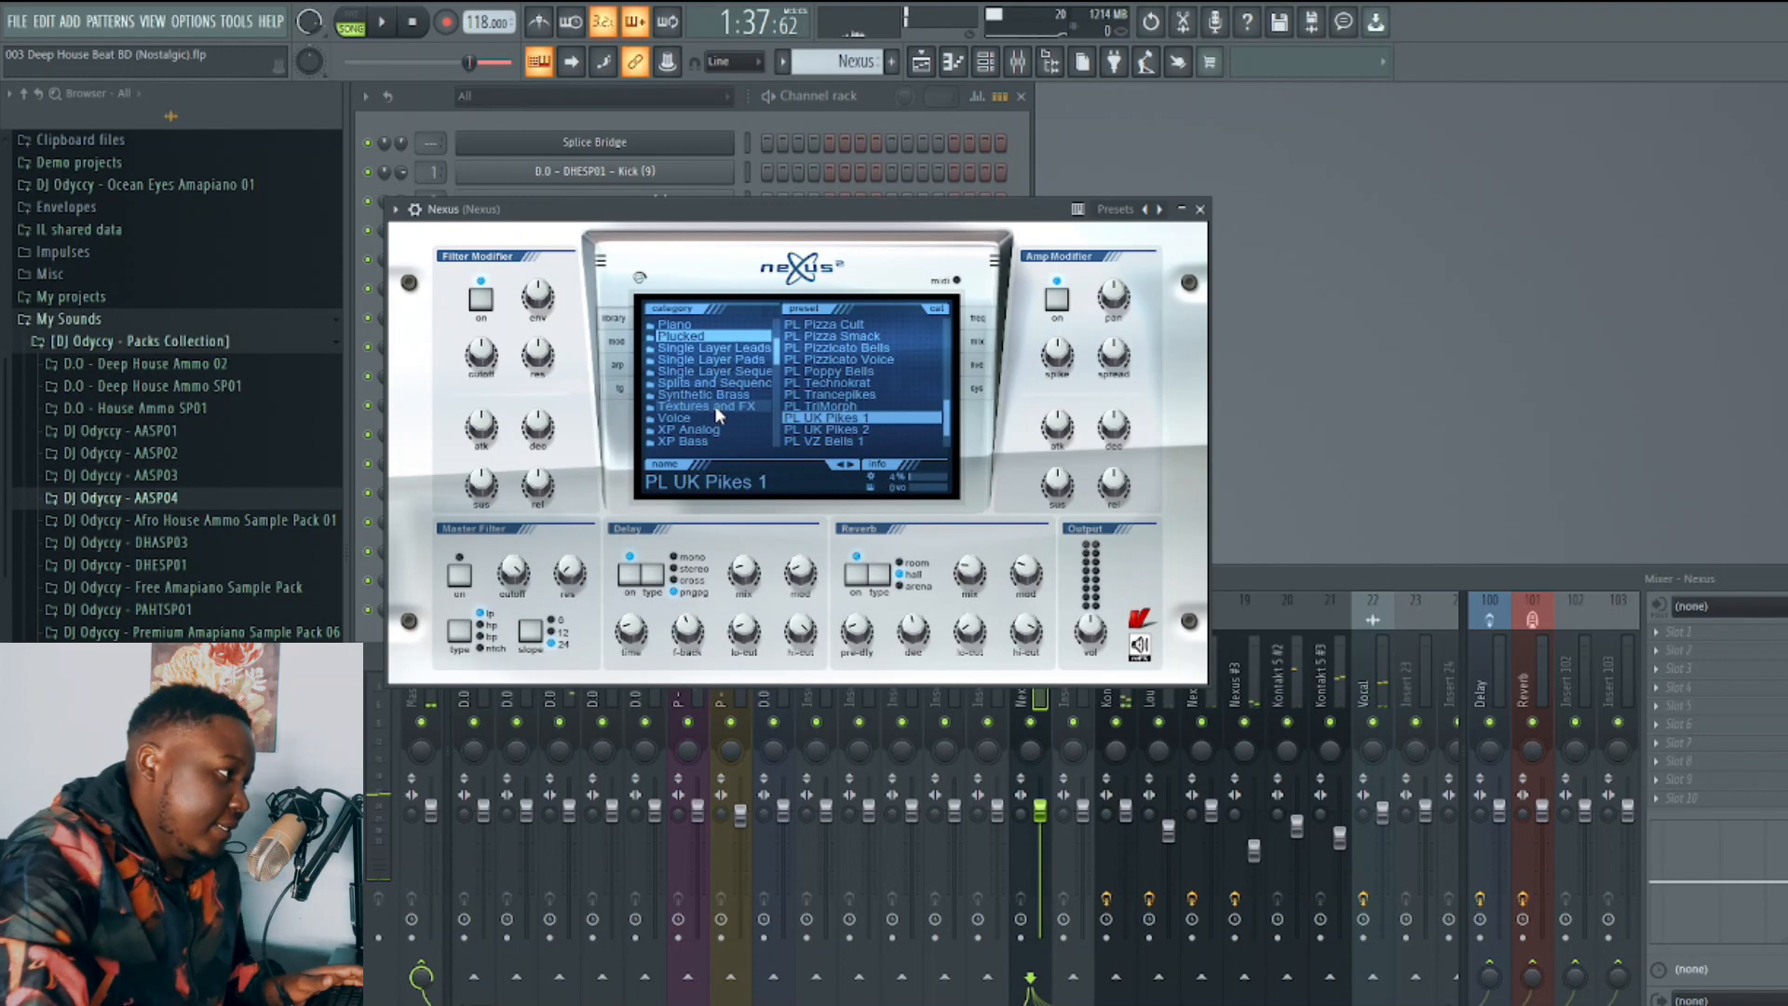
click(1200, 211)
Examine the Nexus notes in the piano roll and close it.
click(876, 427)
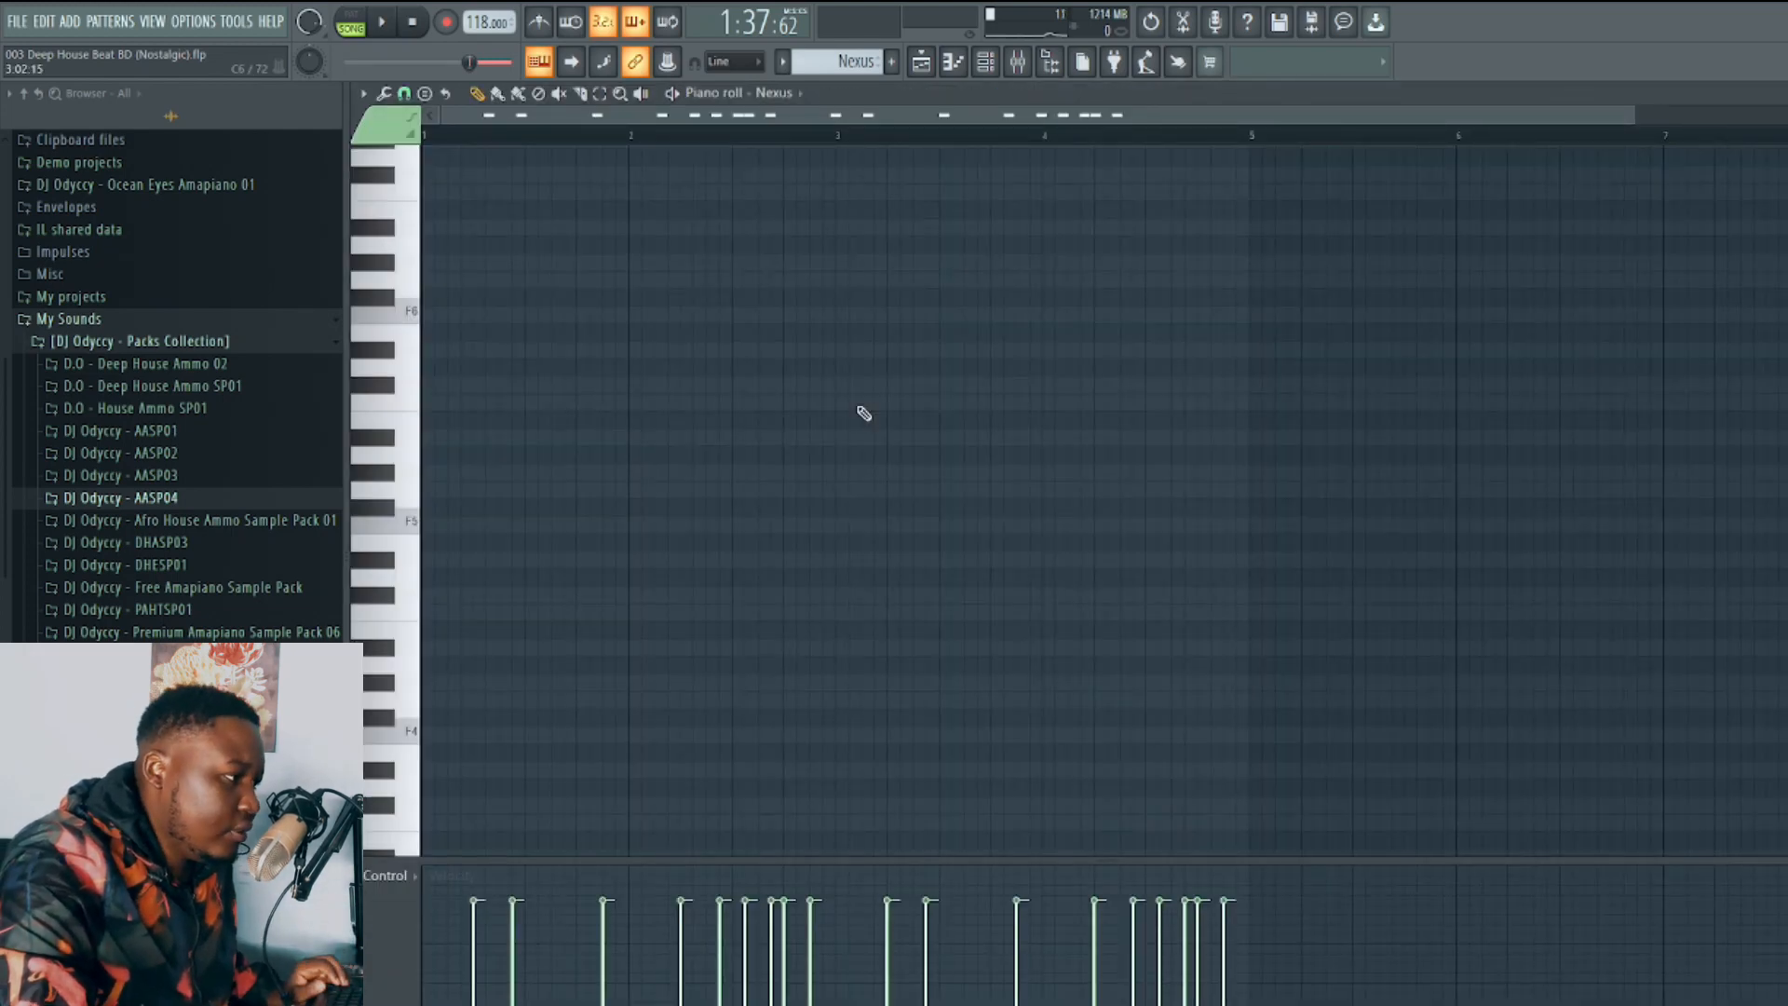
scroll(1104, 500, down, 7)
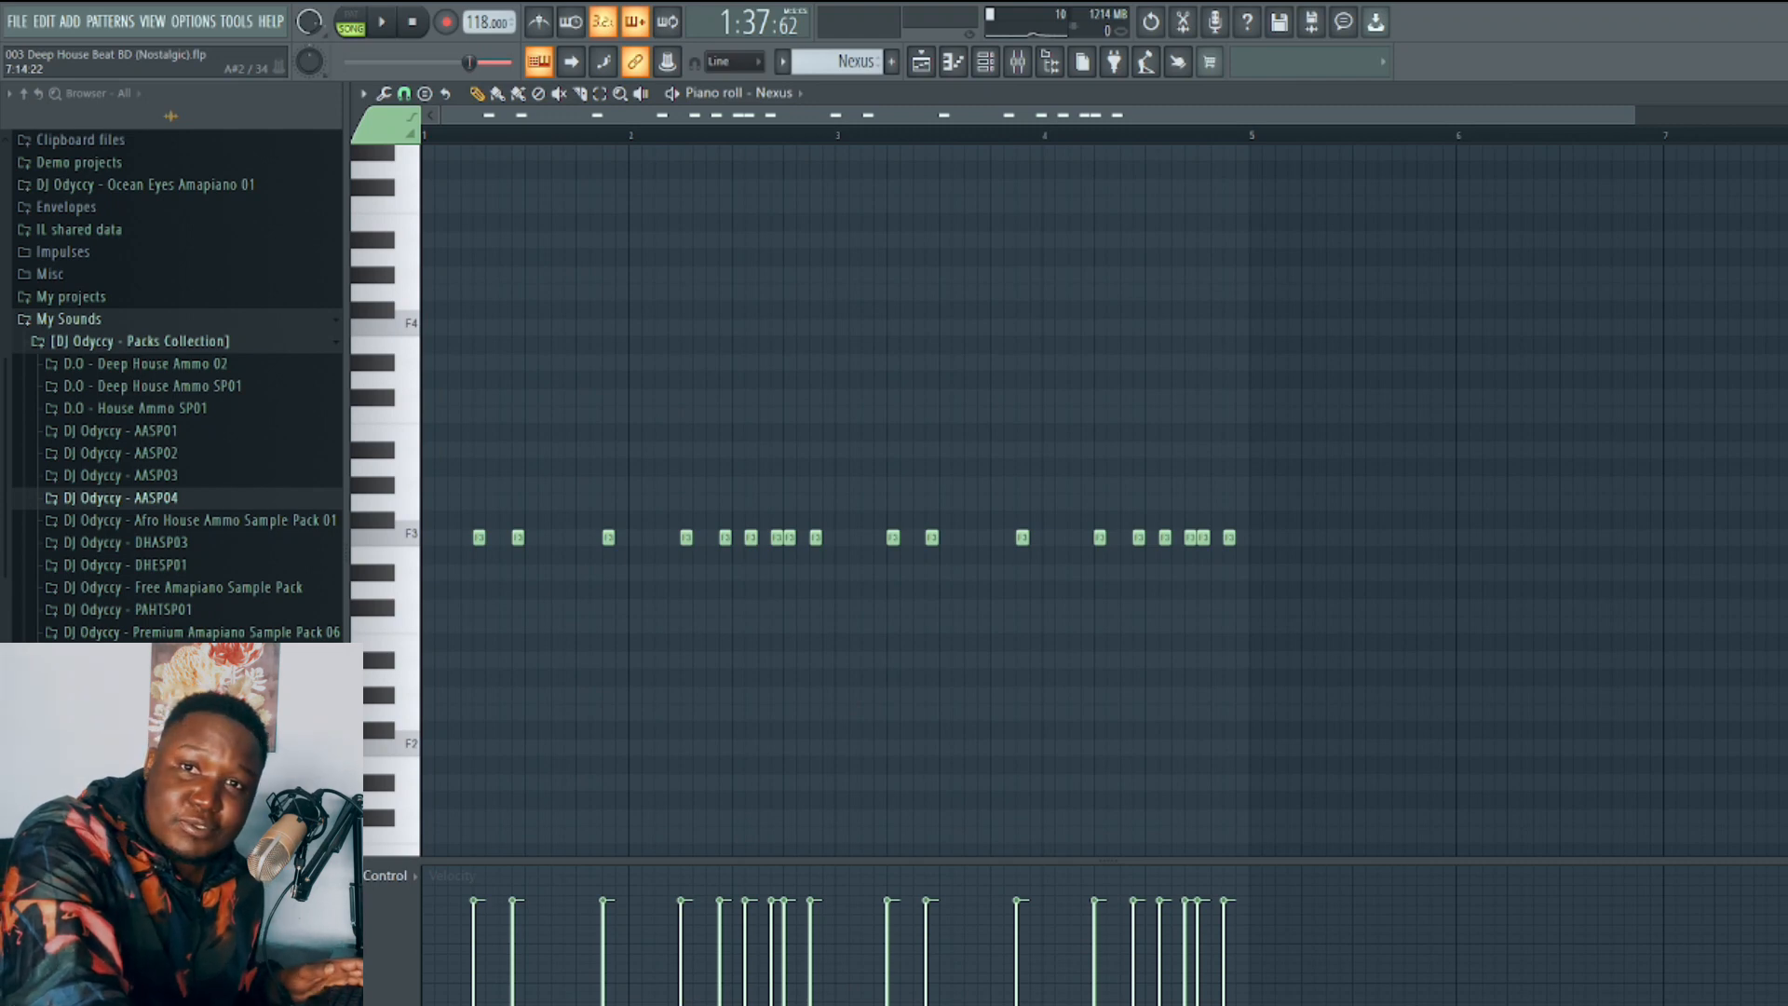
key(Escape)
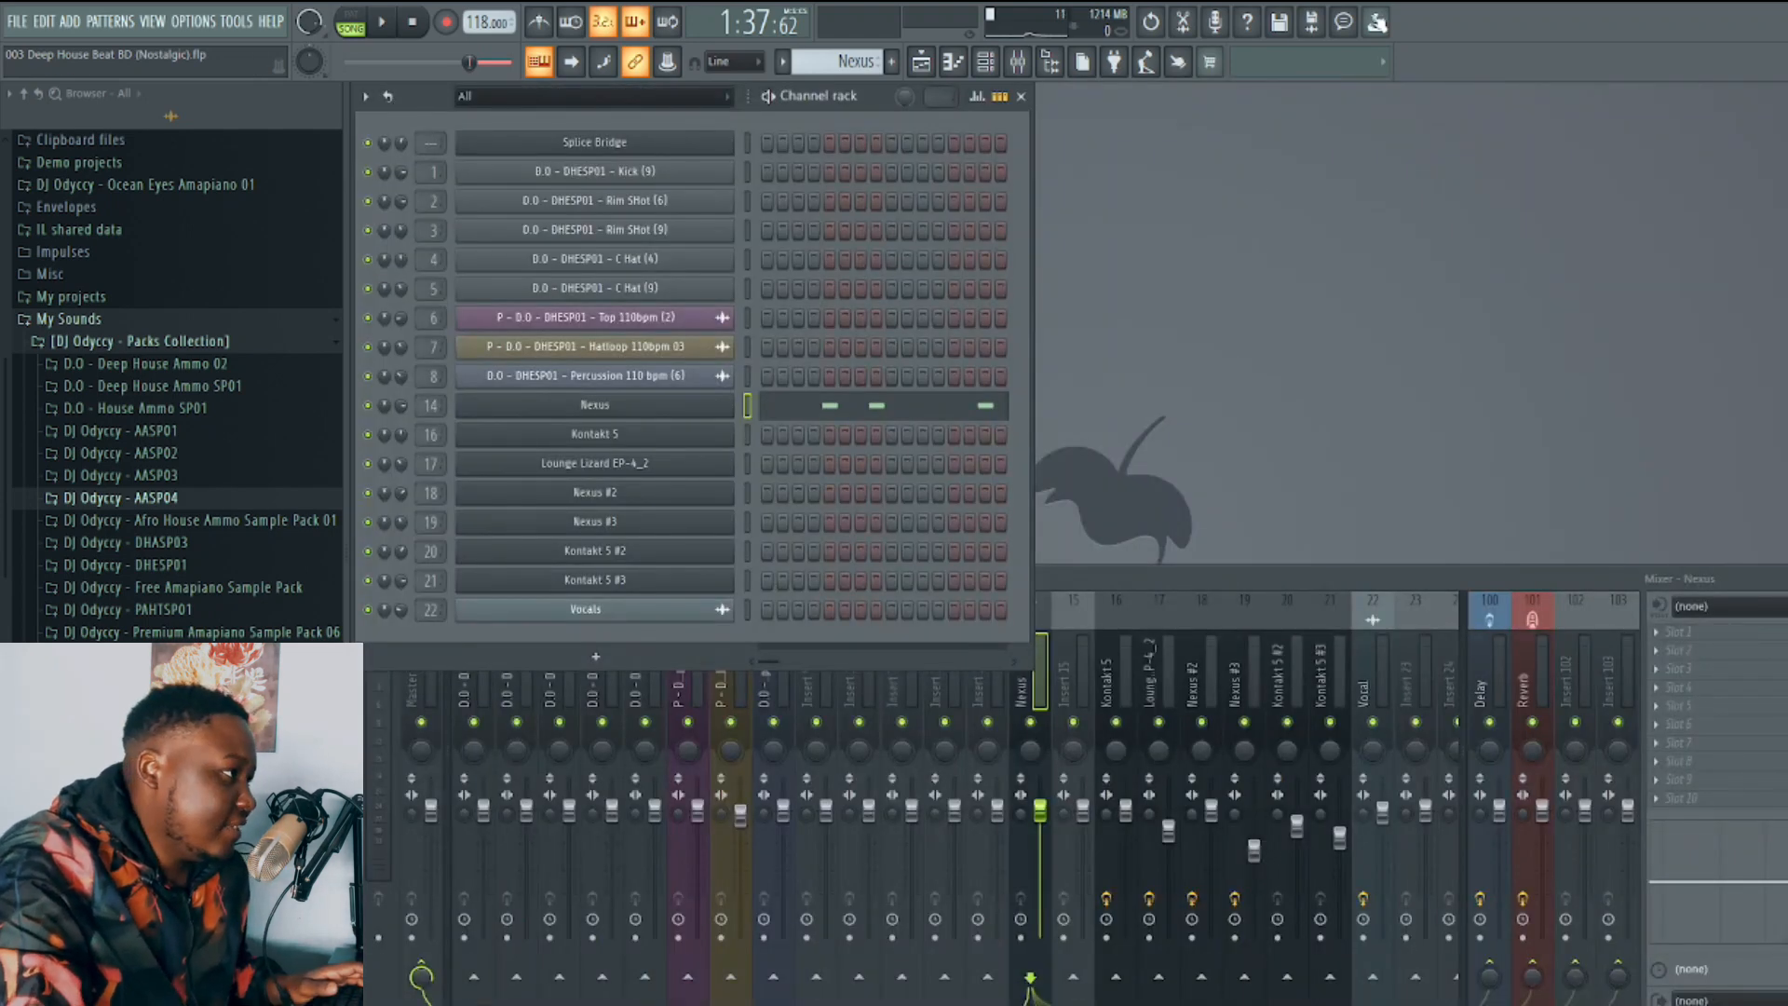
Return to the playlist, extend the time selection back to bar 9 and play the arrangement from there.
click(931, 62)
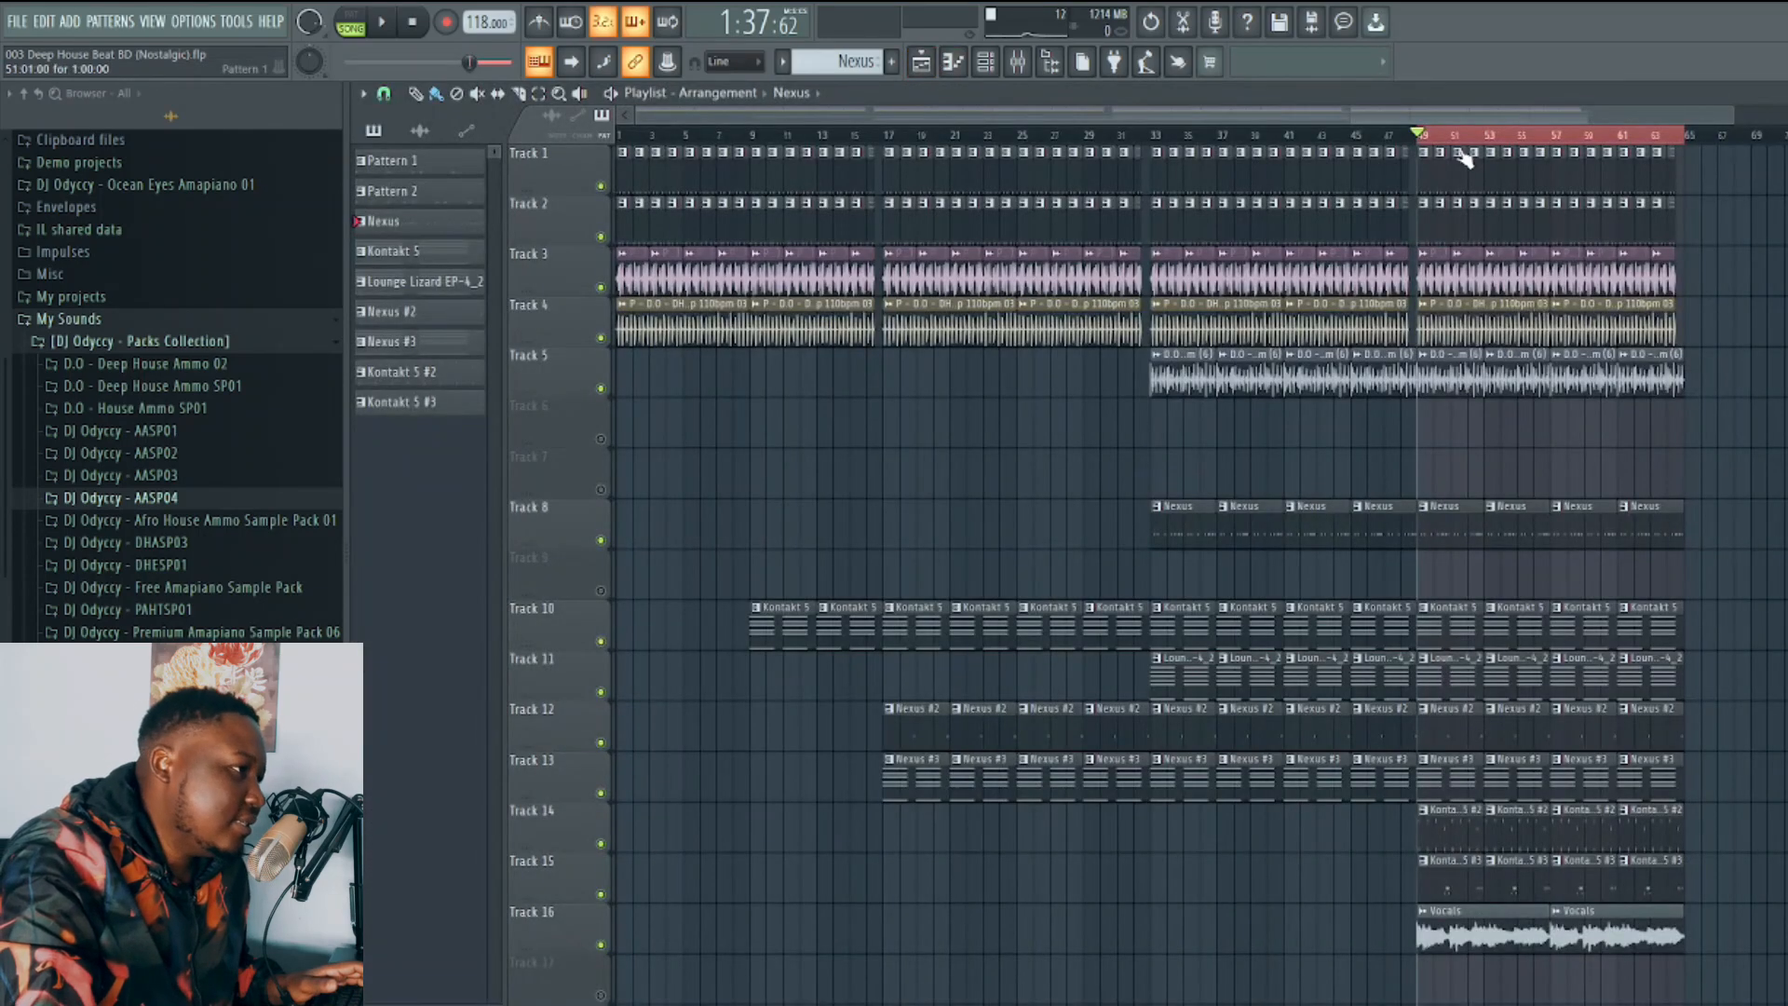
drag(1429, 138, 764, 149)
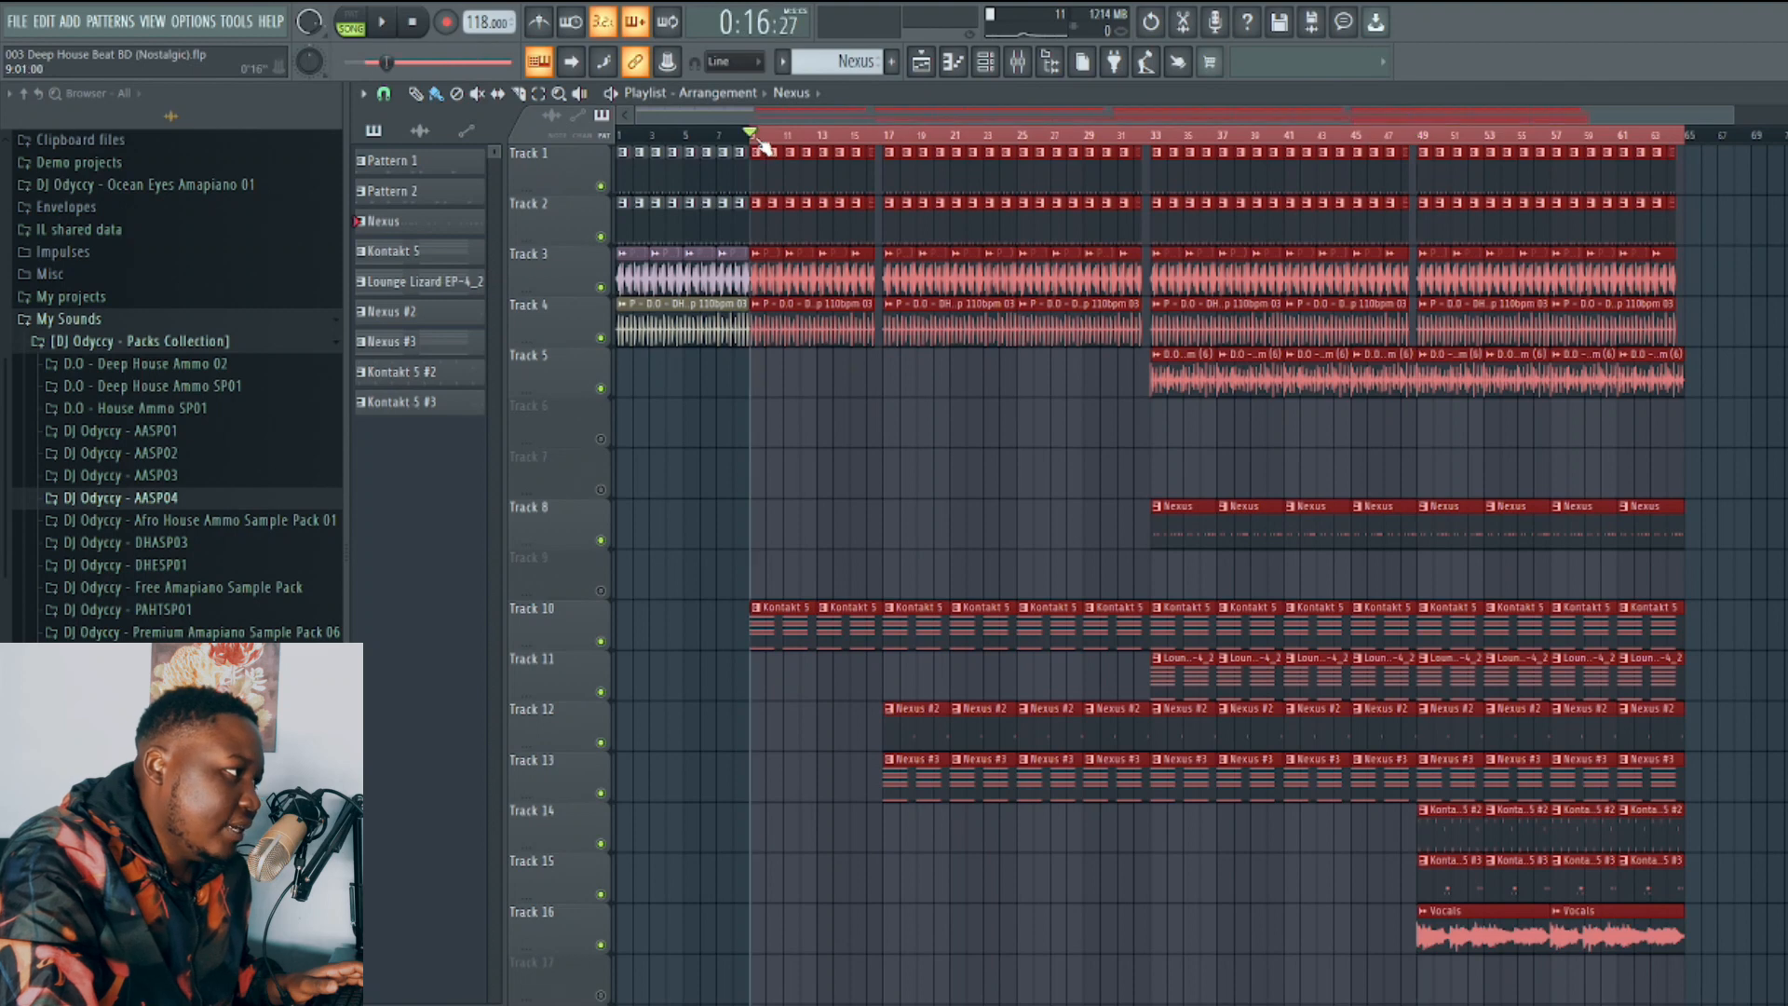
key(space)
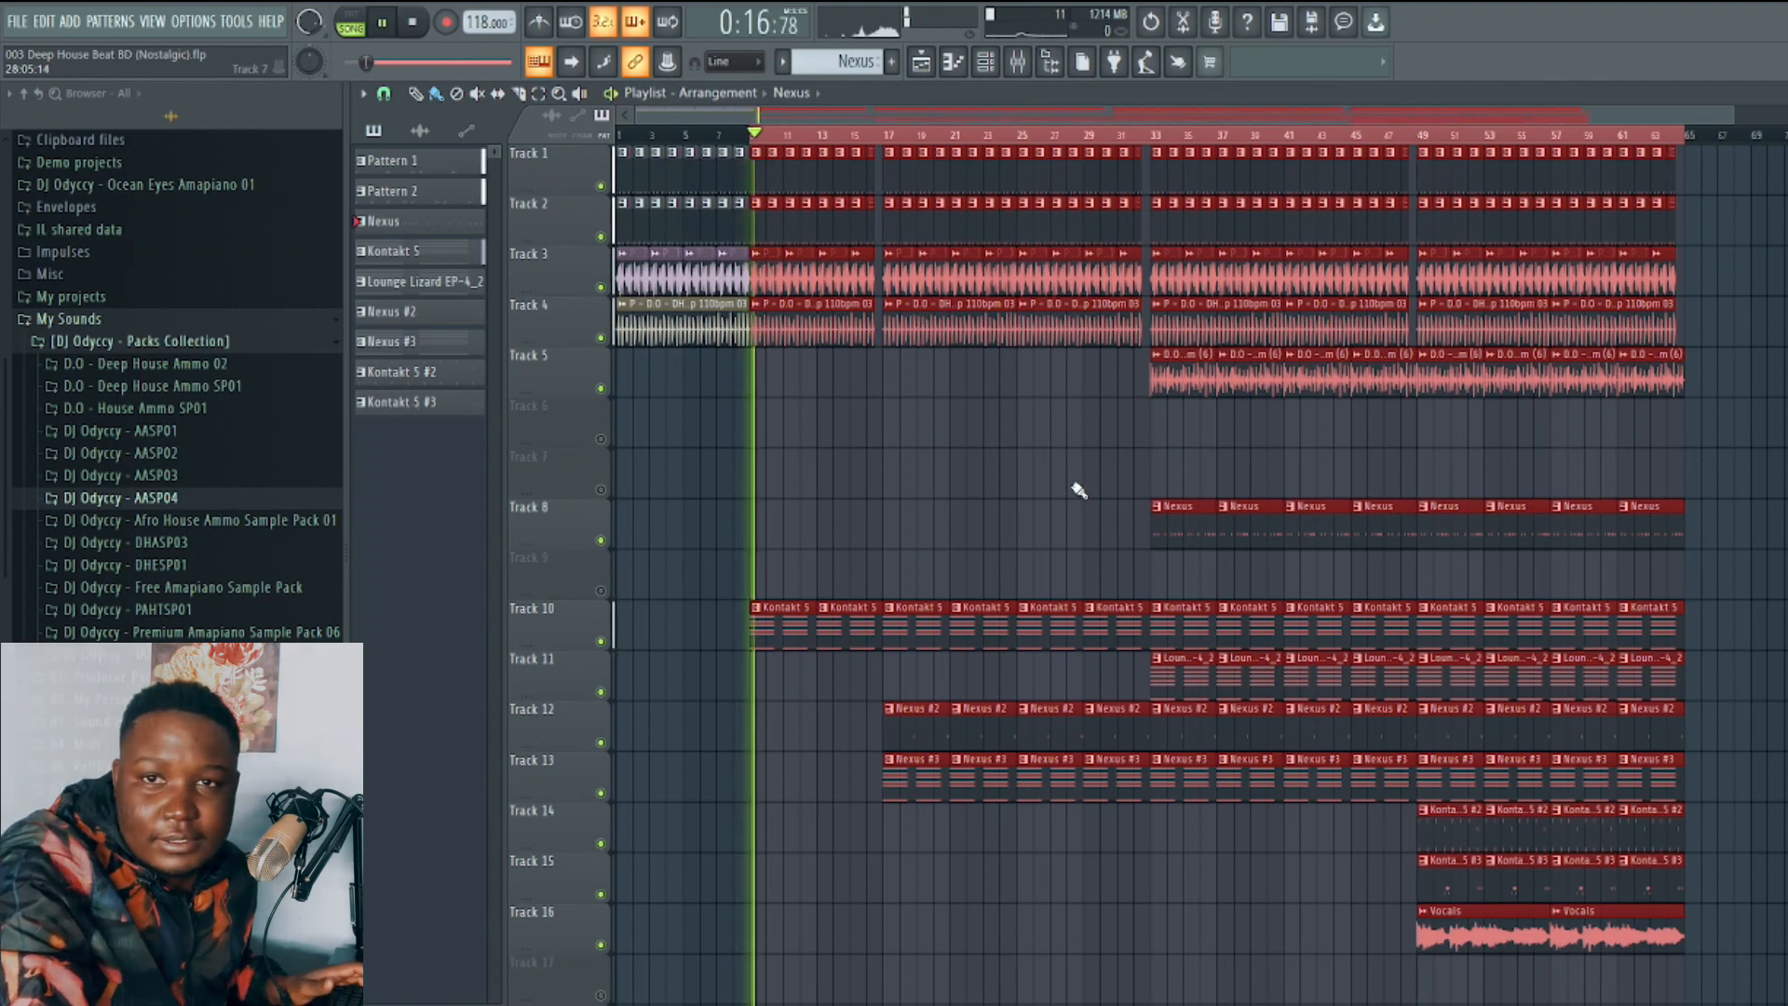